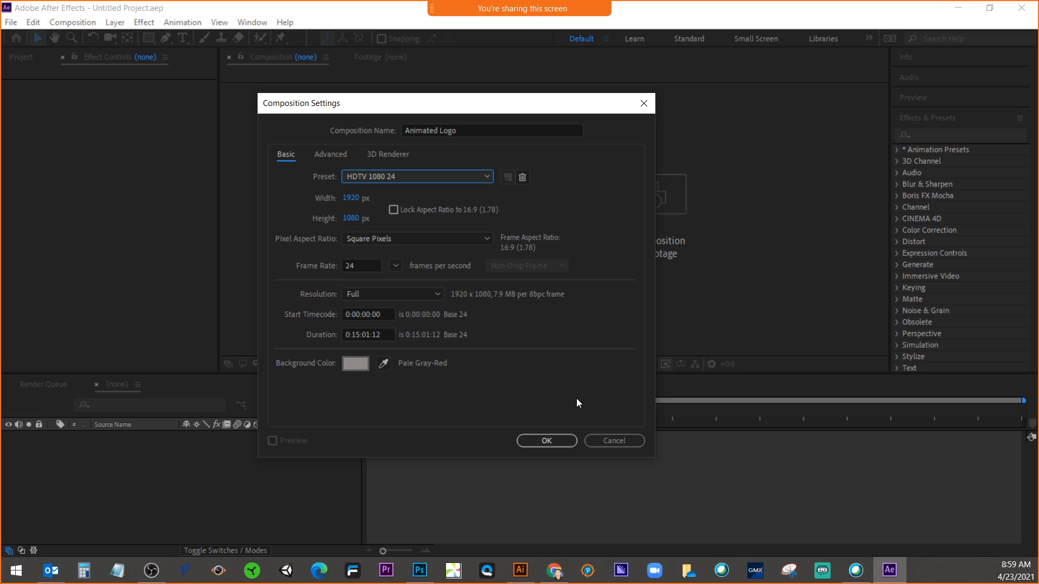
# Create the Animated Logo composition with the HDTV 1080 24 preset
pyautogui.click(556, 441)
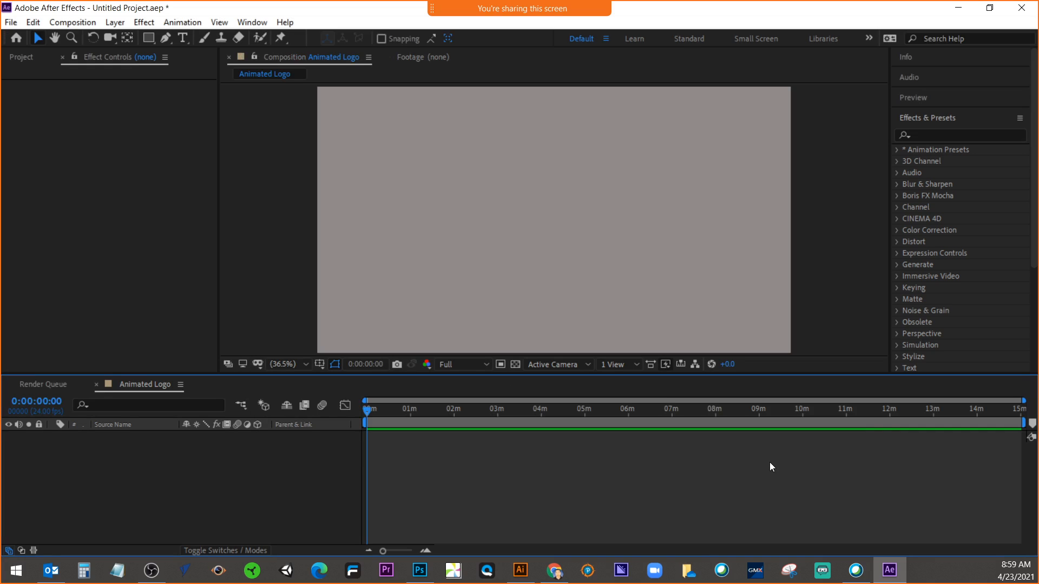
pyautogui.click(56, 144)
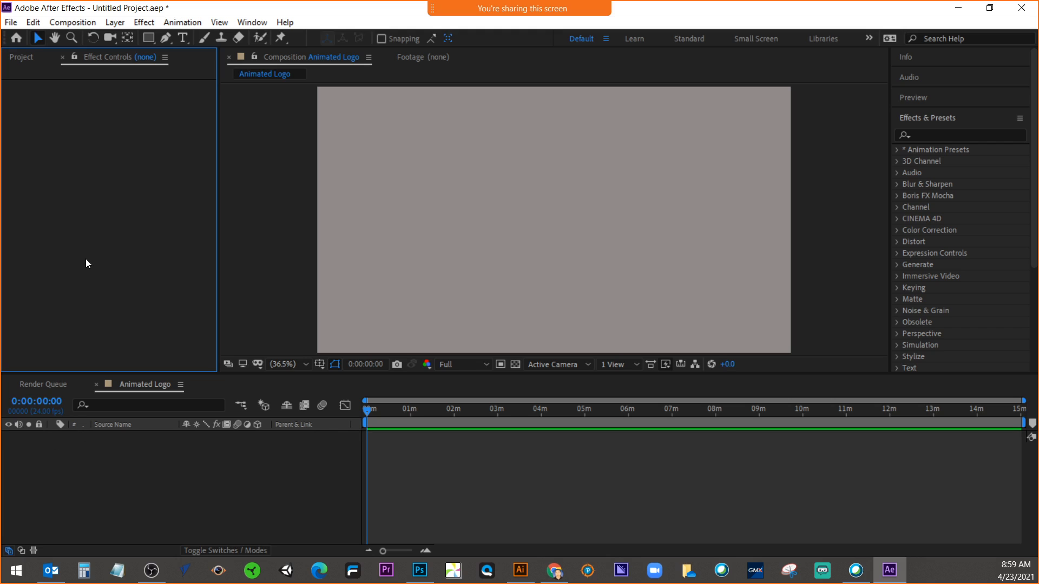
# Import Dusza_Company LogoFINAL.ai from the Desktop into the project as footage
pyautogui.click(10, 22)
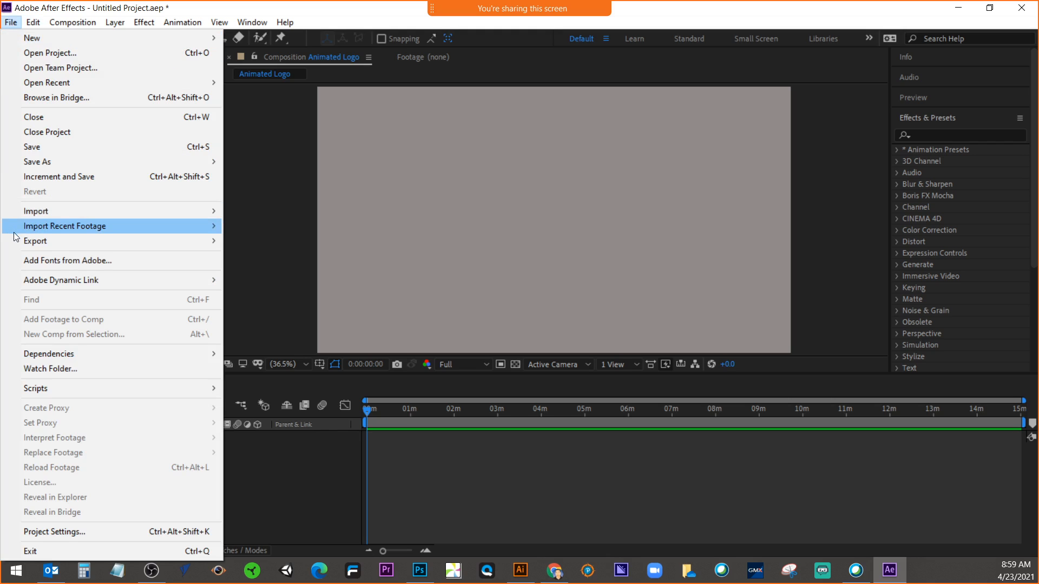
pyautogui.moveTo(27, 214)
pyautogui.click(268, 216)
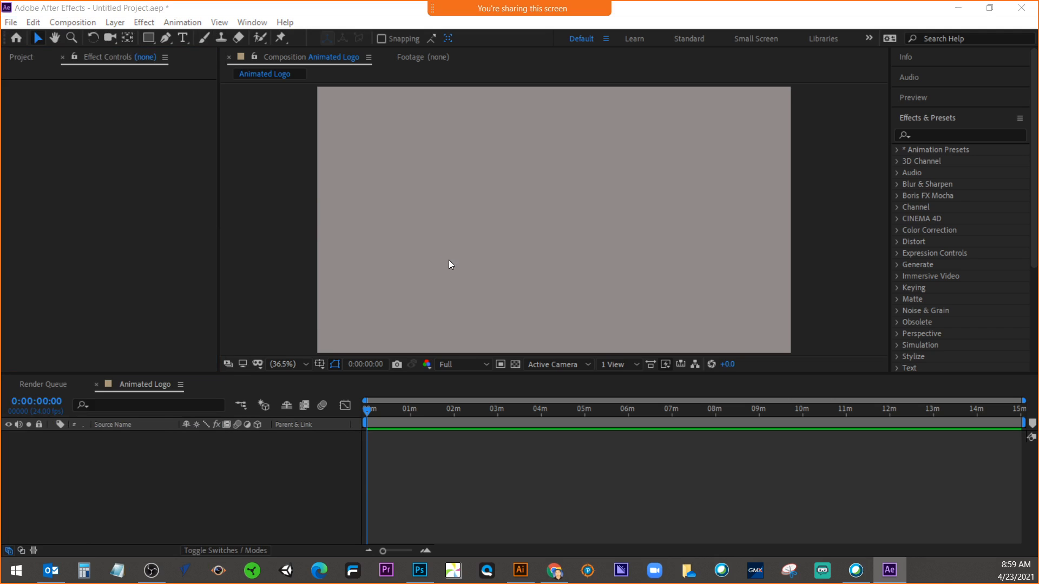
pyautogui.scroll(2, 173, 112)
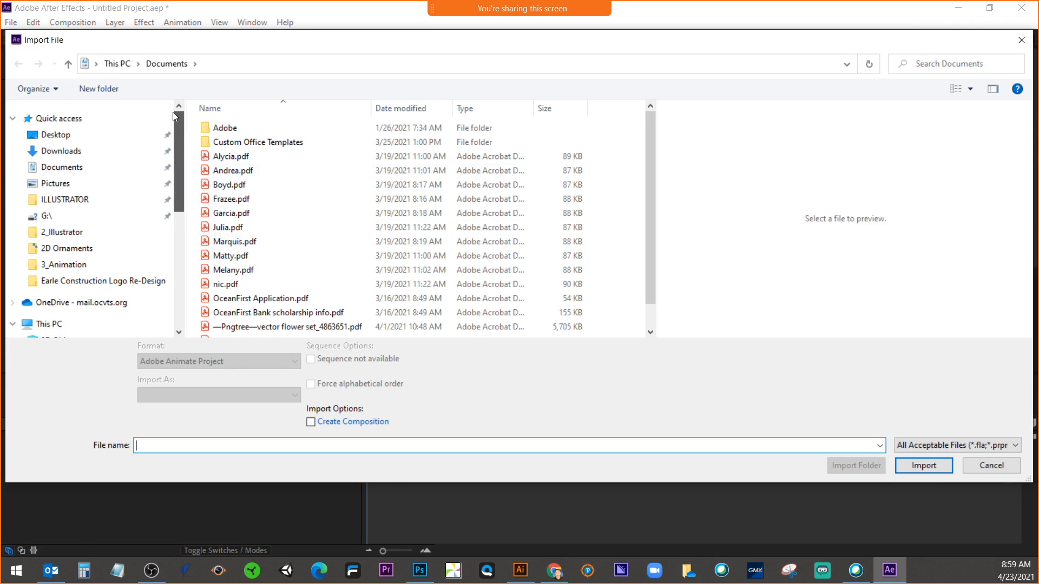
pyautogui.click(58, 136)
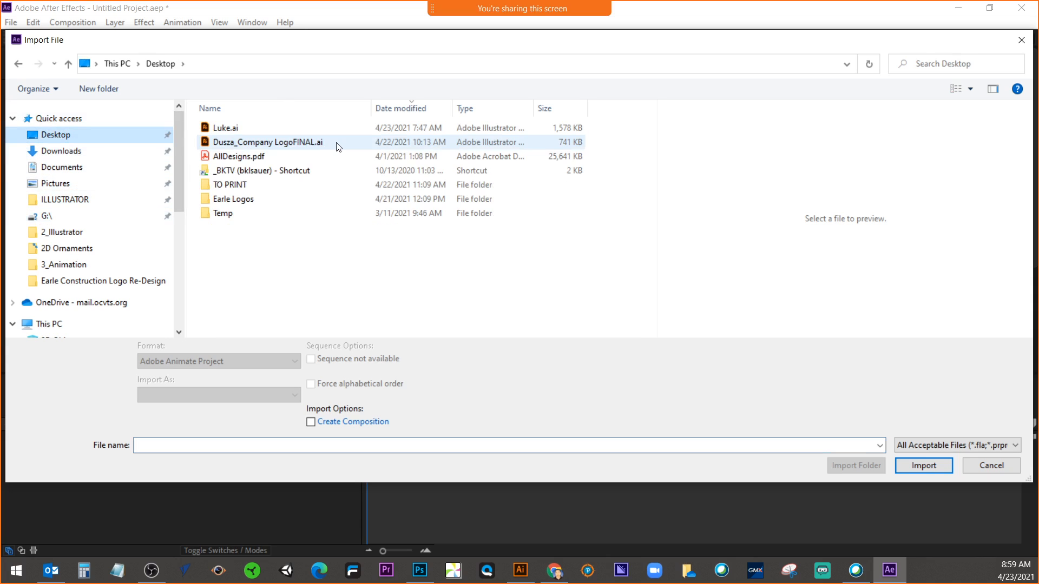
pyautogui.click(239, 141)
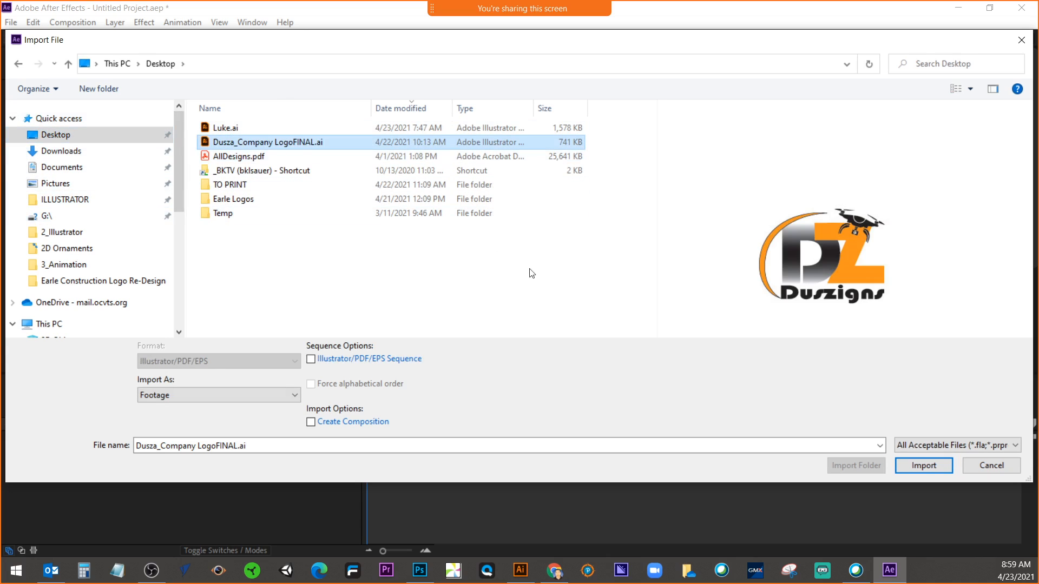
pyautogui.click(923, 466)
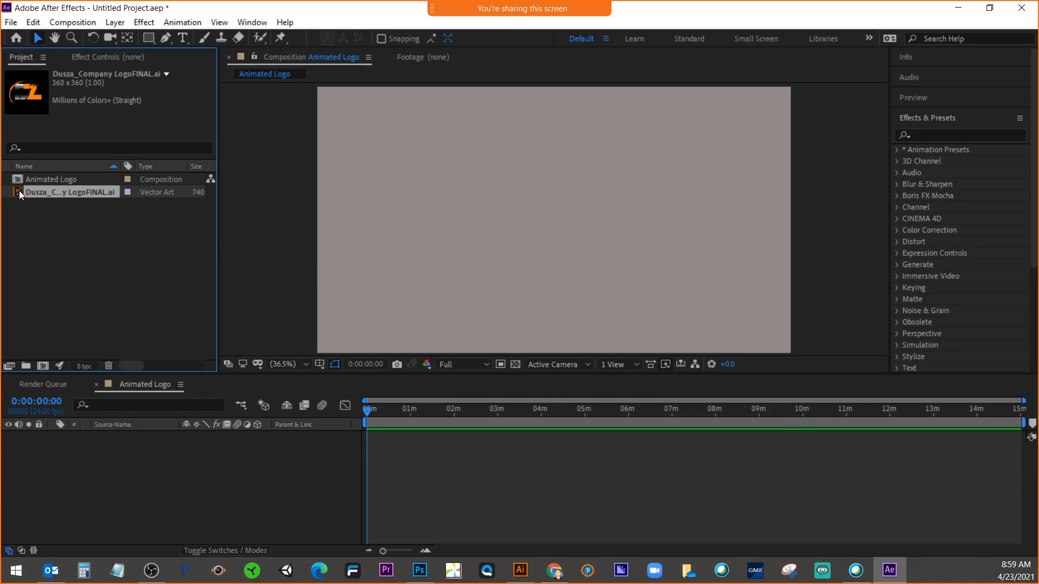
# Add the imported logo to the Animated Logo composition, enlarged to about the full frame height and centered
pyautogui.moveTo(20, 195); pyautogui.dragTo(533, 219)
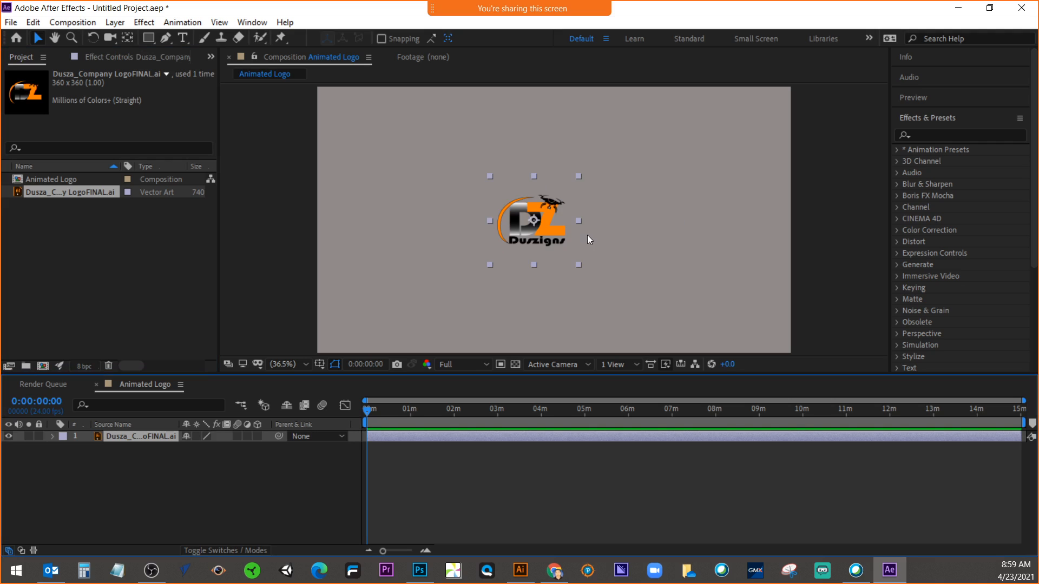
pyautogui.moveTo(578, 264); pyautogui.dragTo(718, 363)
pyautogui.moveTo(600, 258); pyautogui.dragTo(604, 260)
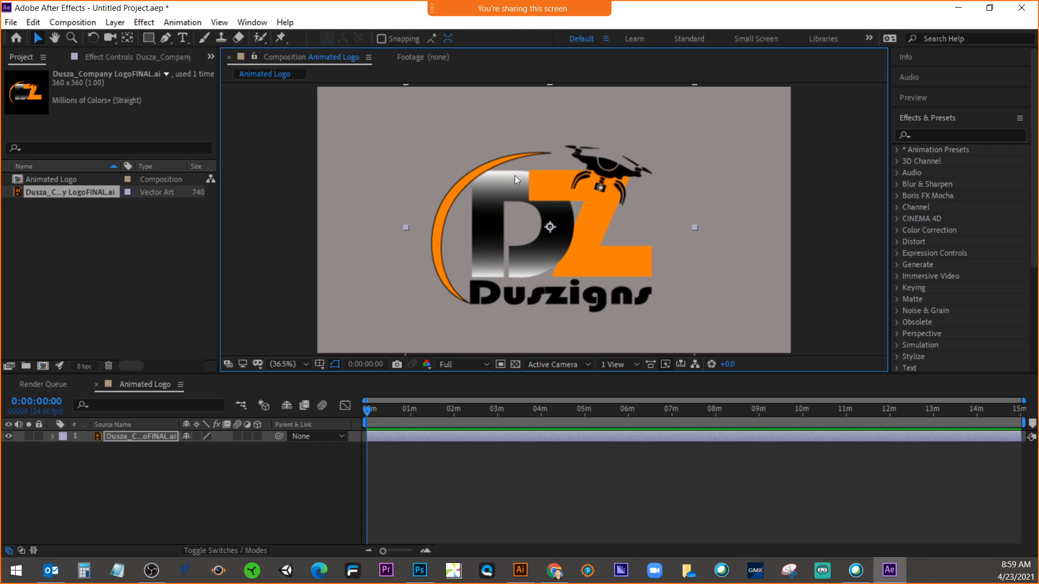
# Set the composition preview resolution to Full
pyautogui.click(485, 366)
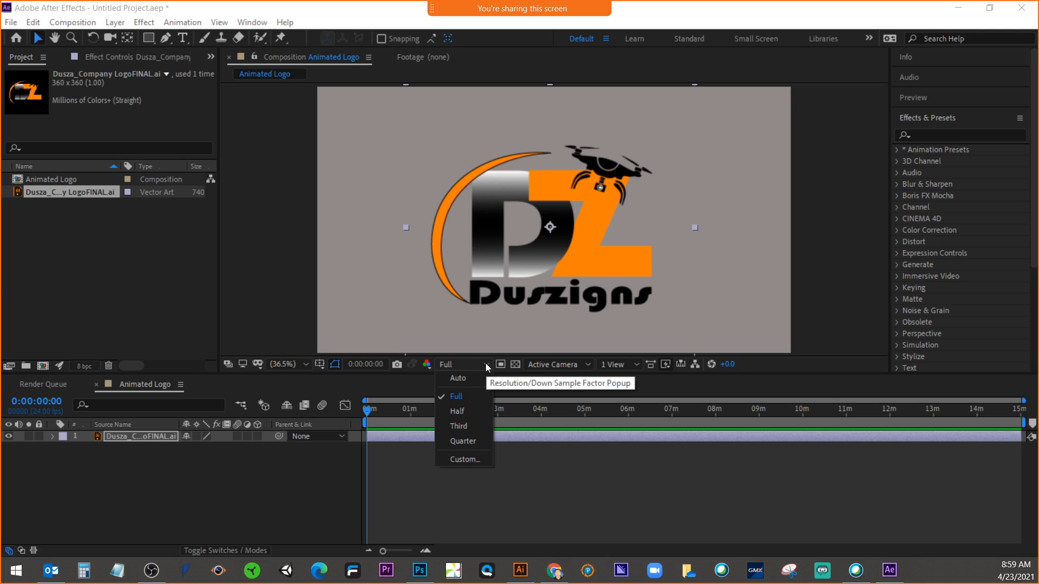
pyautogui.click(475, 398)
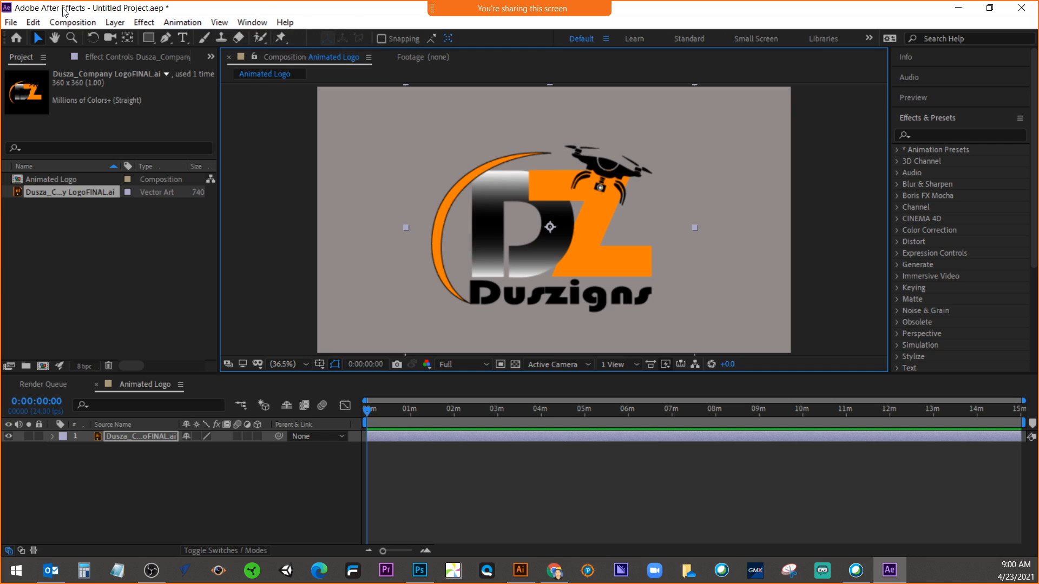
# Pre-compose the logo layer, moving all attributes into the new composition under the default name
pyautogui.click(145, 23)
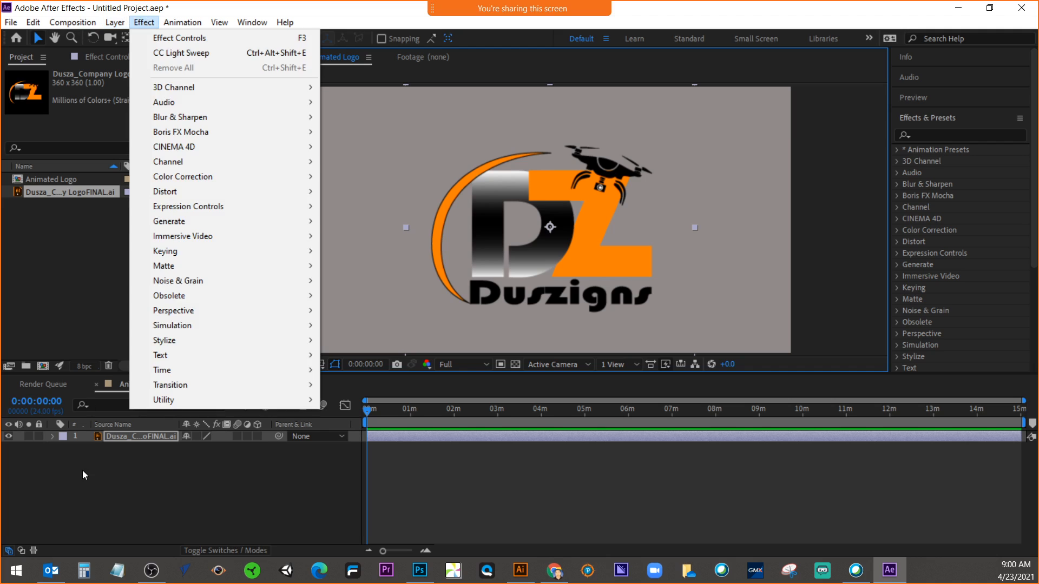
pyautogui.click(98, 456)
pyautogui.click(105, 438)
pyautogui.rightClick(105, 438)
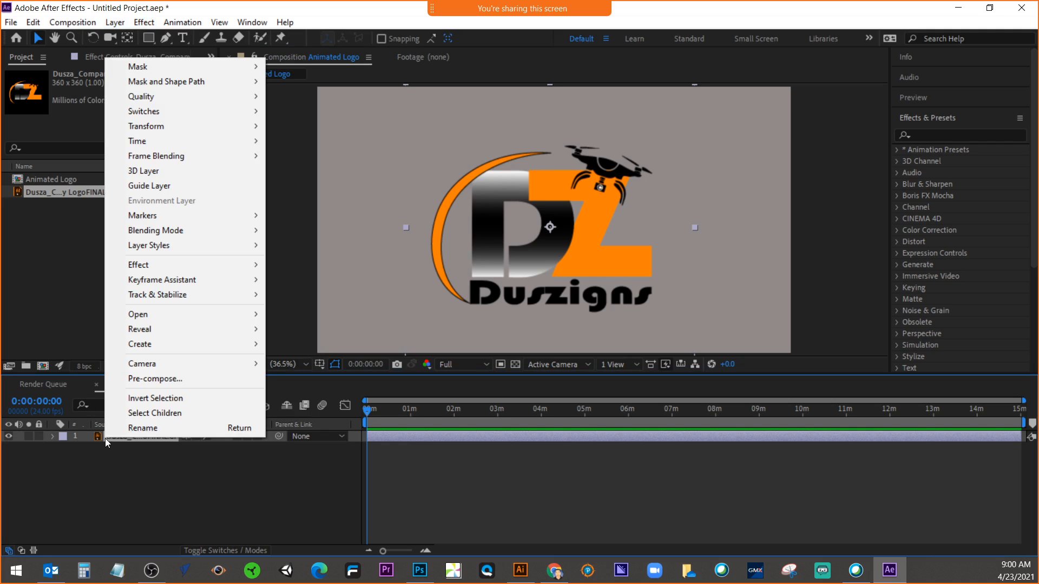
pyautogui.click(138, 379)
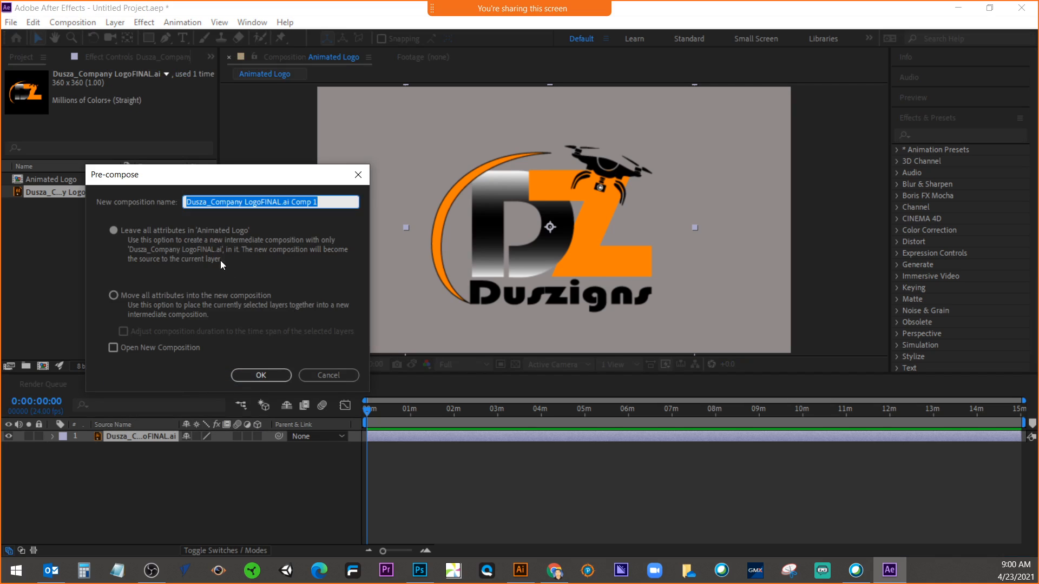
pyautogui.click(111, 295)
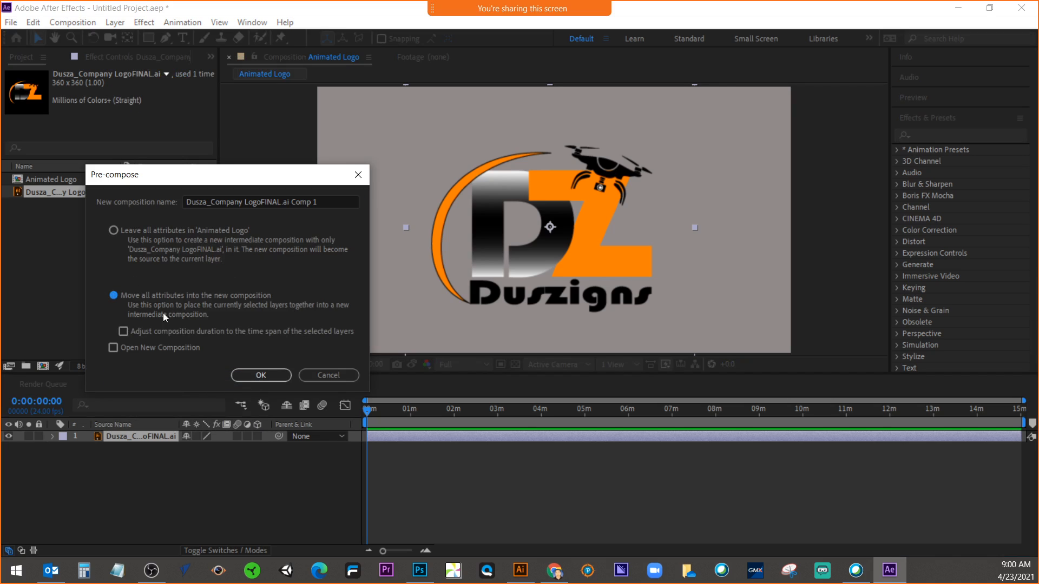
pyautogui.click(260, 375)
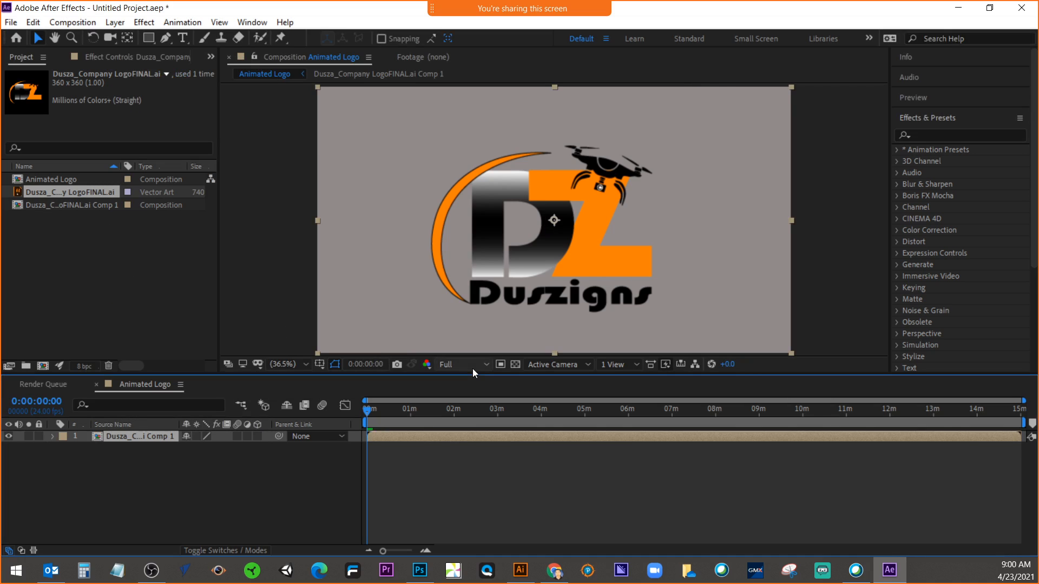
# Apply Bevel Alpha to the pre-composed logo with an edge thickness of 14.40 and a light intensity of 0.59
pyautogui.click(145, 25)
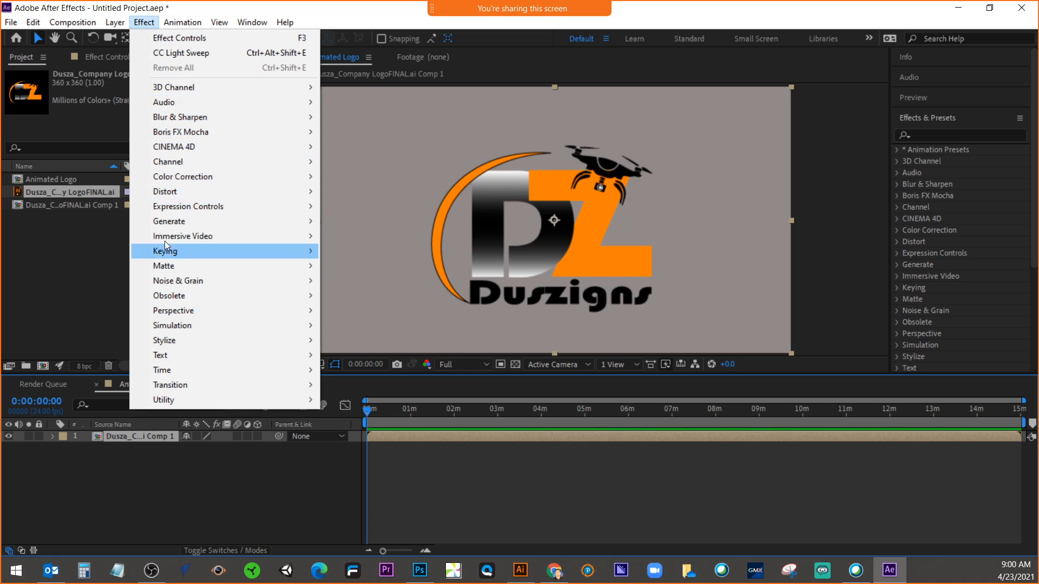
pyautogui.moveTo(179, 314)
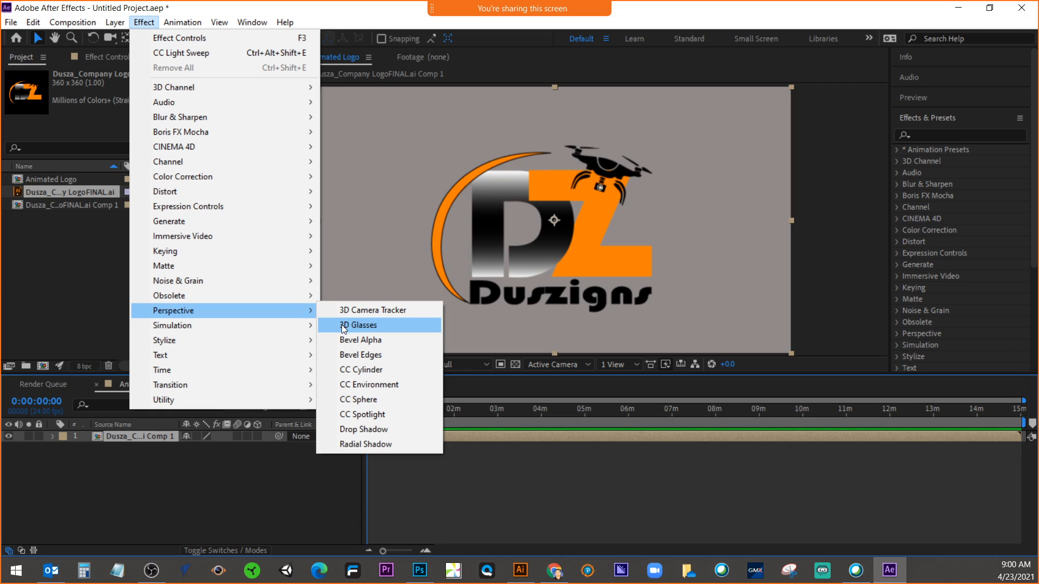
pyautogui.click(342, 339)
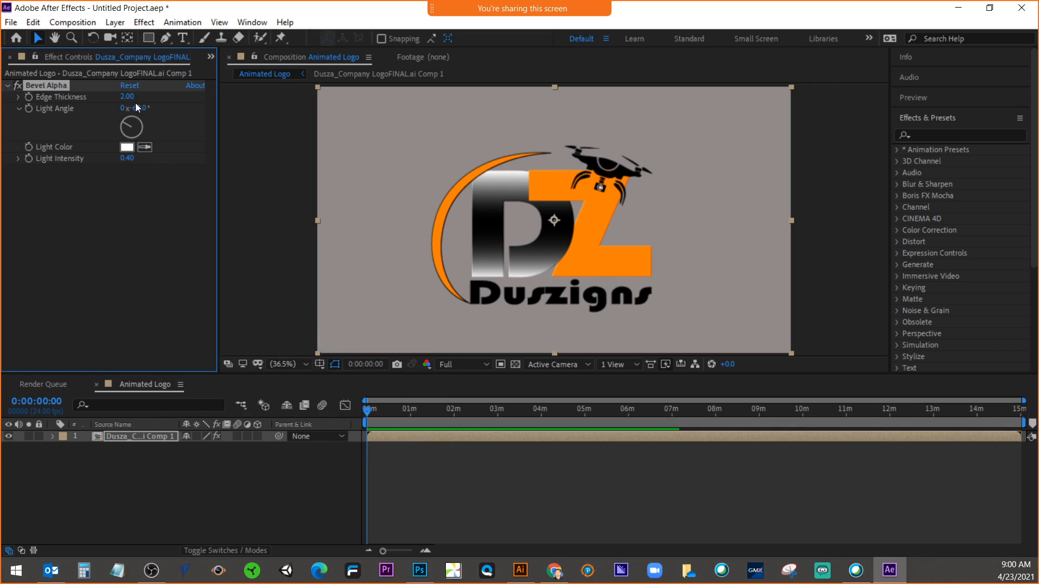
pyautogui.moveTo(131, 97); pyautogui.dragTo(221, 94)
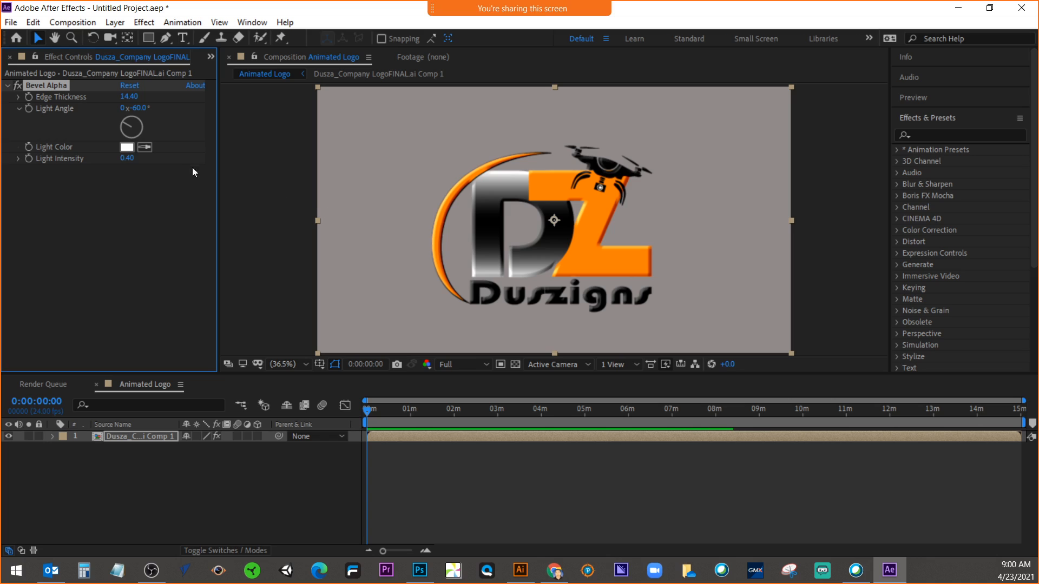
pyautogui.moveTo(131, 161); pyautogui.dragTo(140, 158)
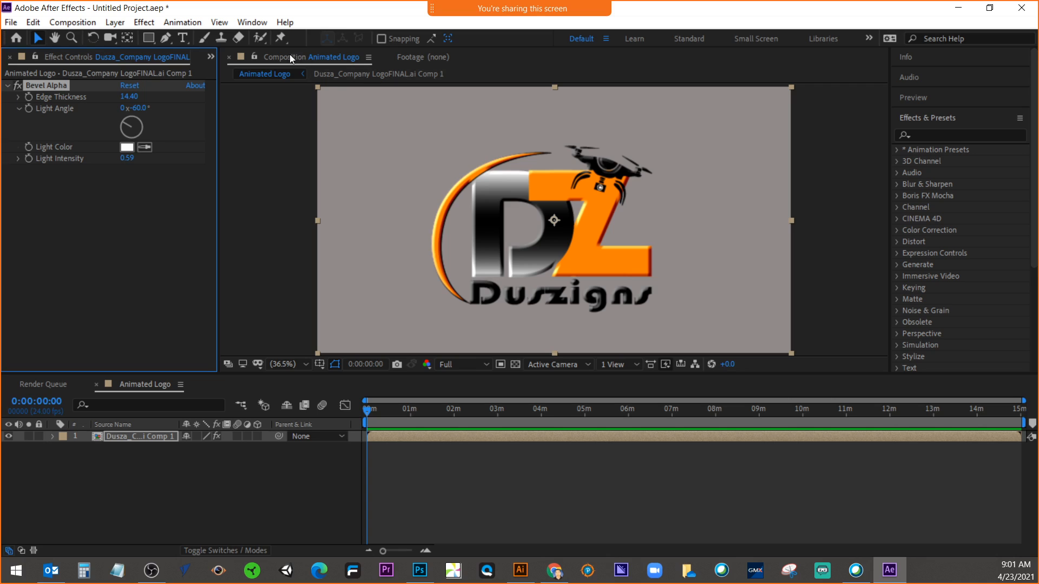
# Apply CC Light Sweep to the pre-composed logo and move its center onto the D's stem, at about 716, 659
pyautogui.click(144, 22)
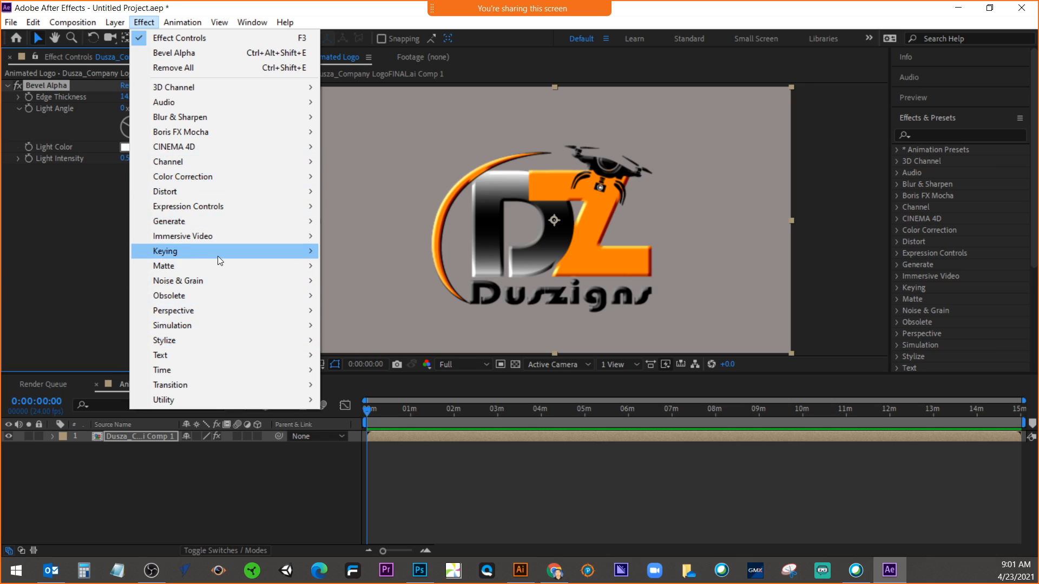
pyautogui.moveTo(224, 220)
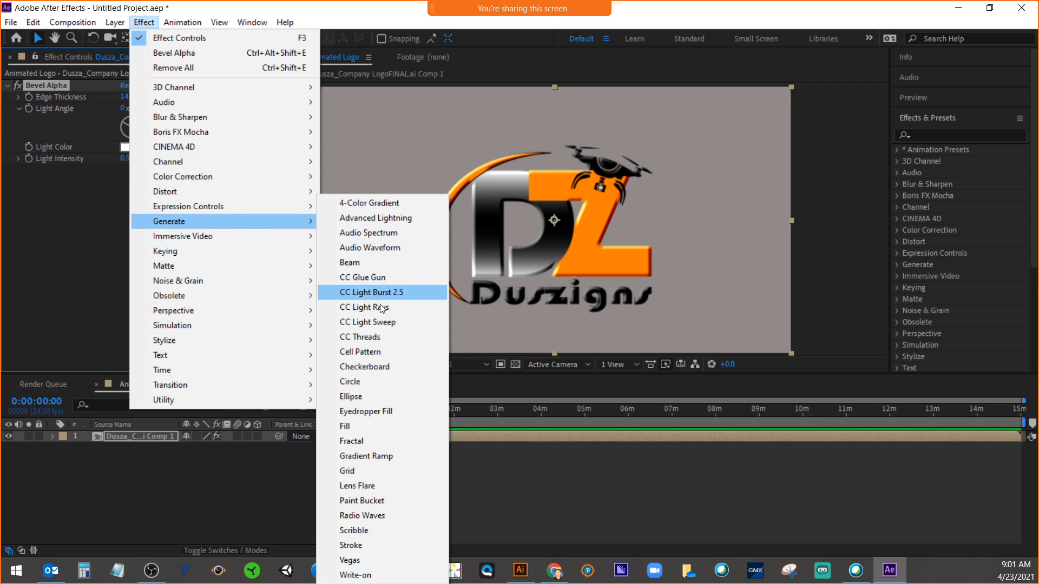
pyautogui.click(379, 321)
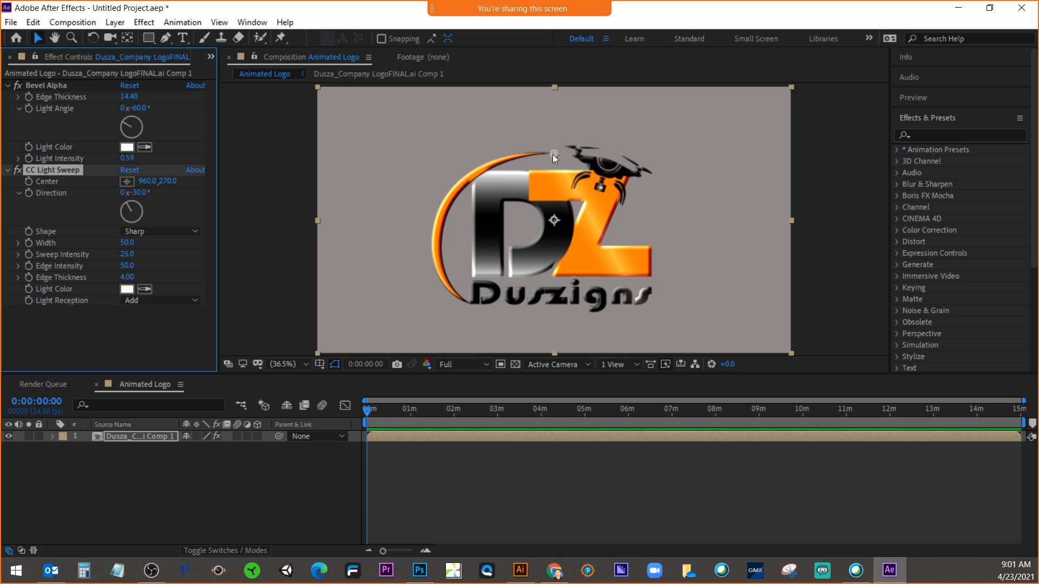
pyautogui.moveTo(554, 153); pyautogui.dragTo(485, 256)
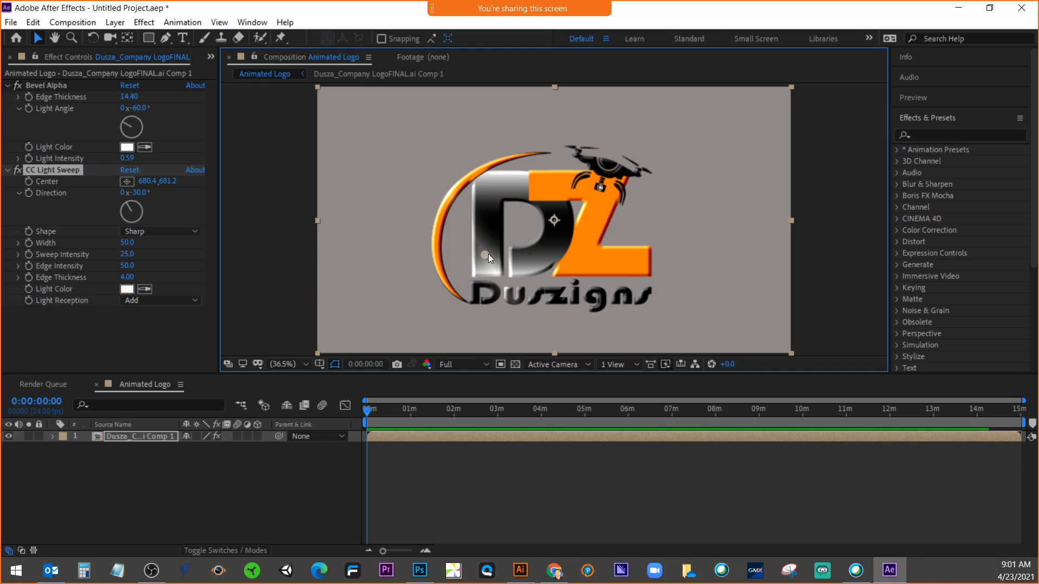
pyautogui.moveTo(484, 255)
pyautogui.mouseDown()
pyautogui.moveTo(442, 255)
pyautogui.moveTo(495, 247)
pyautogui.mouseUp()
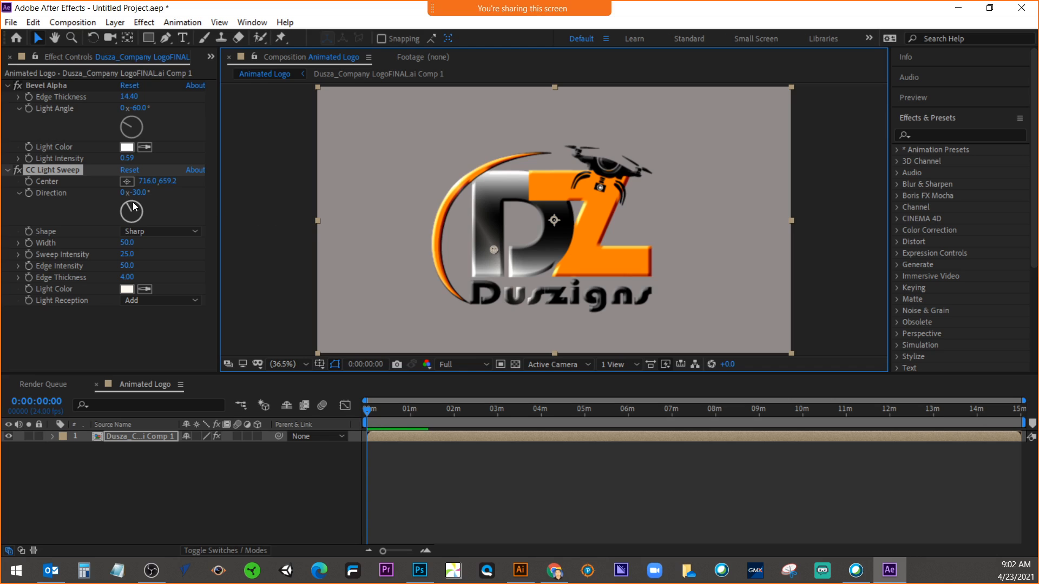
# Set the light sweep's direction to 179° and move its center onto the orange arc, at about 486, 624
pyautogui.moveTo(131, 207); pyautogui.dragTo(131, 236)
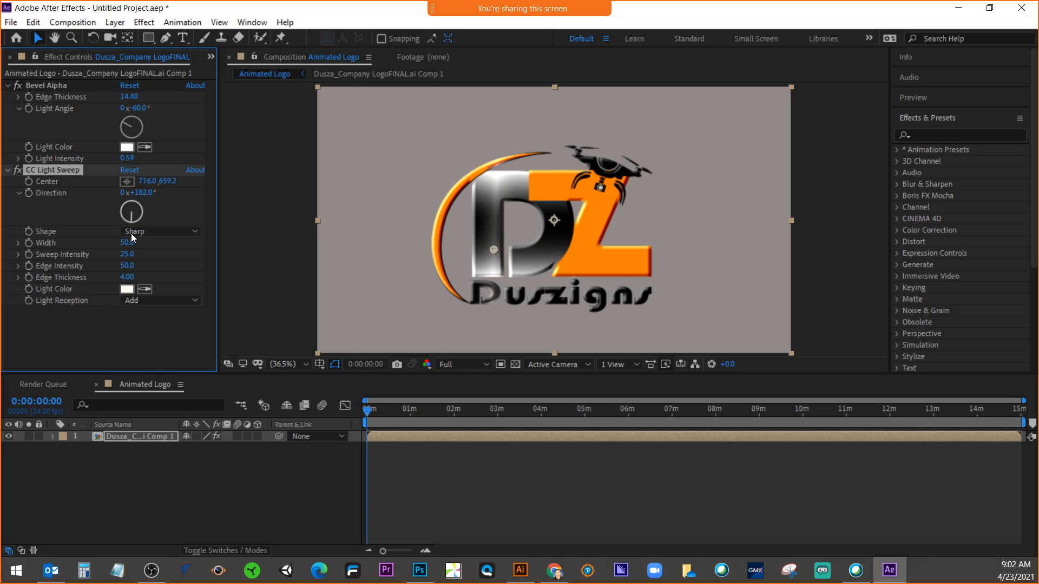
pyautogui.moveTo(131, 235); pyautogui.dragTo(131, 235)
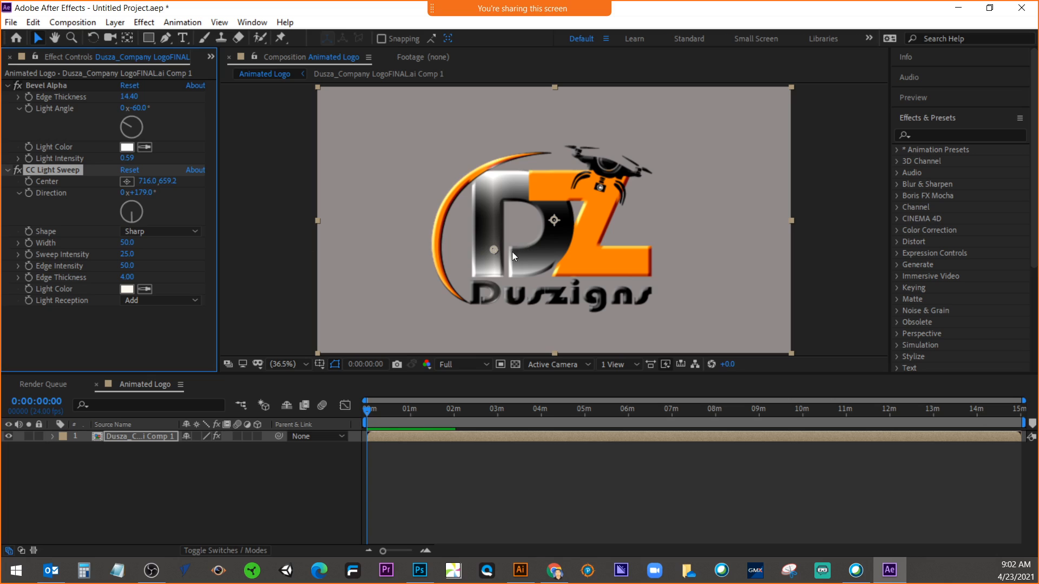
pyautogui.moveTo(493, 249); pyautogui.dragTo(440, 241)
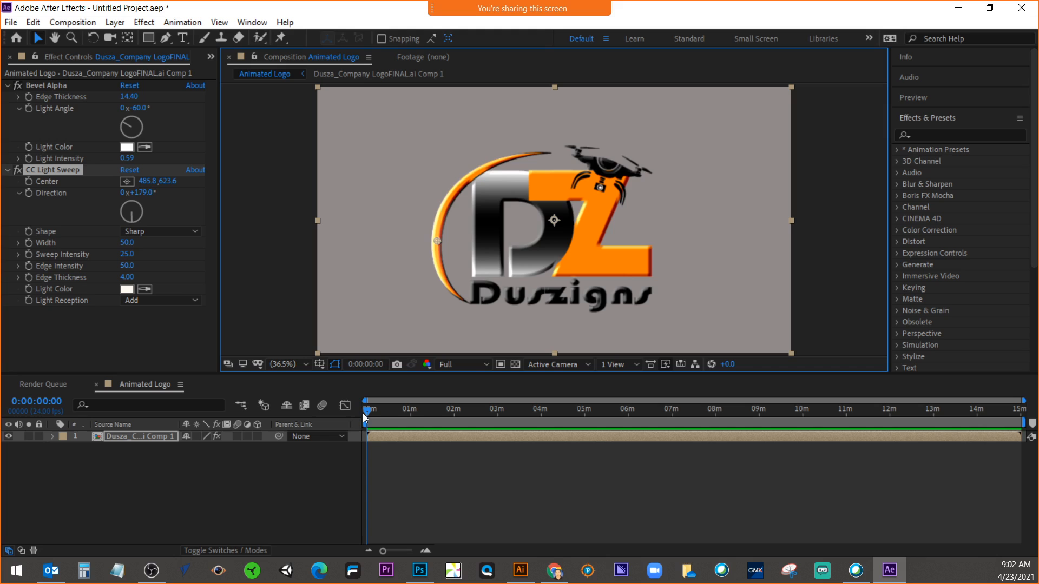
# Enable keyframing for the light sweep's Center at the start of the composition
pyautogui.moveTo(366, 411); pyautogui.dragTo(357, 411)
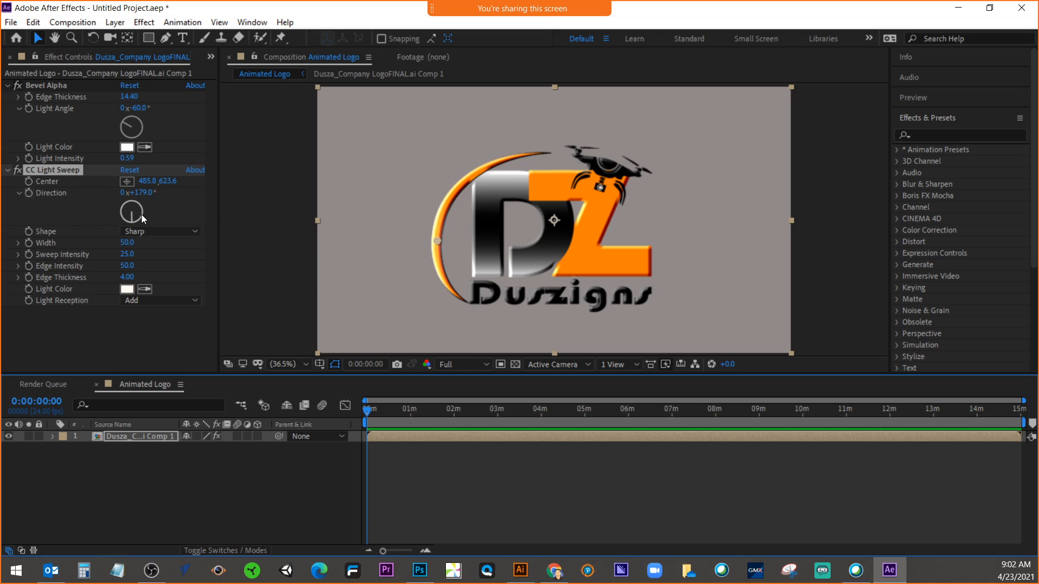
pyautogui.click(26, 183)
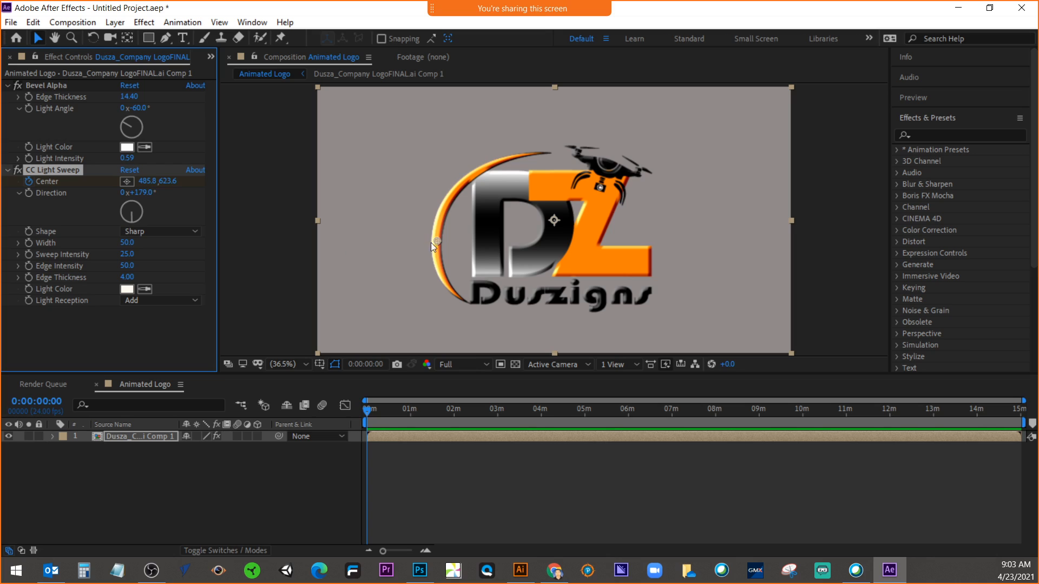
# Move the current time to 0:05:00:00 in the Animated Logo timeline
pyautogui.moveTo(367, 411); pyautogui.dragTo(584, 424)
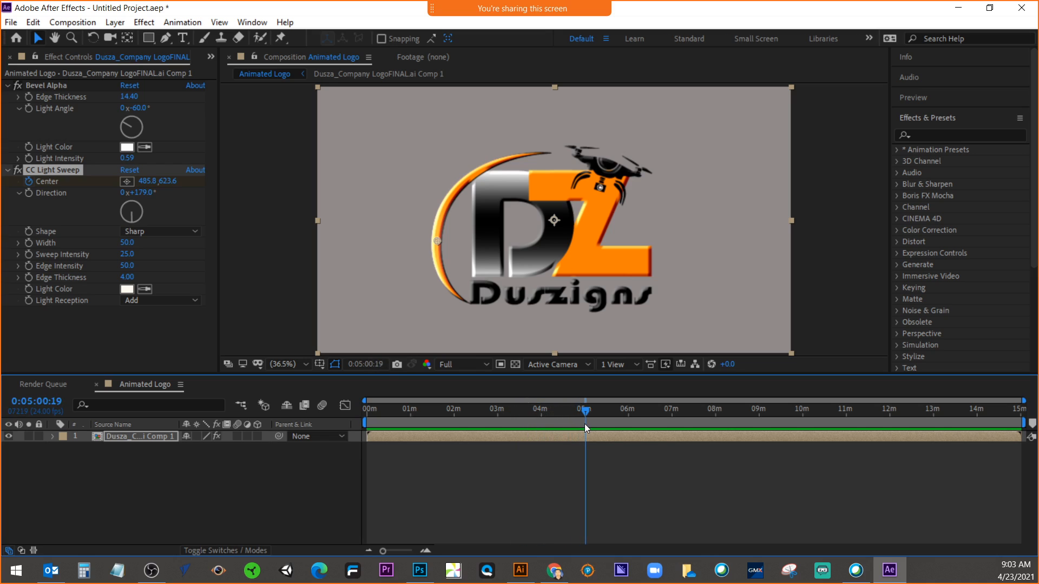
pyautogui.click(60, 402)
pyautogui.moveTo(60, 402); pyautogui.dragTo(50, 402)
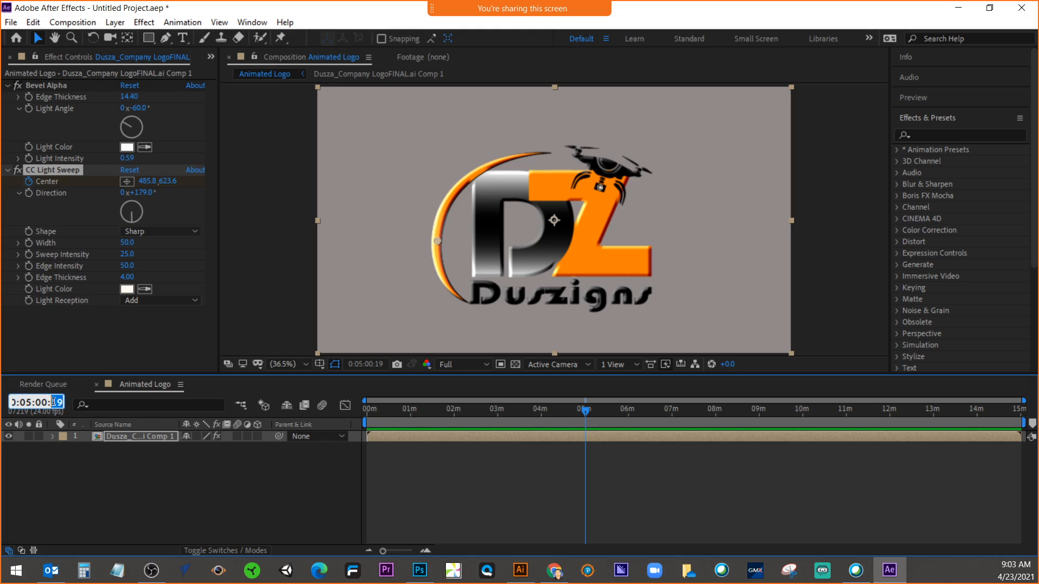
pyautogui.write('00')
pyautogui.press('Return')
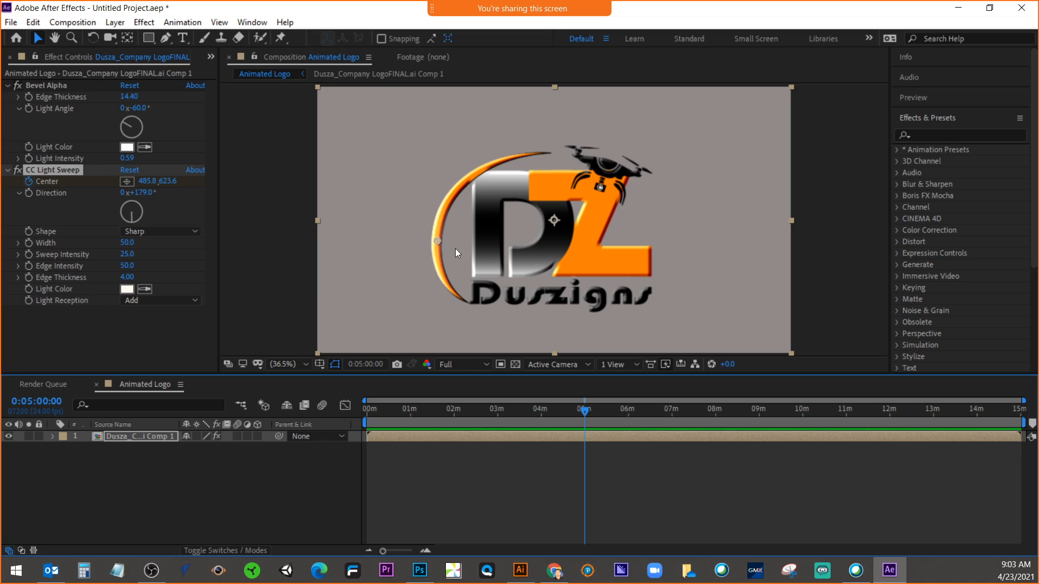
# Move the light sweep's center onto the Z's lower end, at about 1341, 681, and scrub back to the start to check the sweep
pyautogui.moveTo(436, 240); pyautogui.dragTo(645, 254)
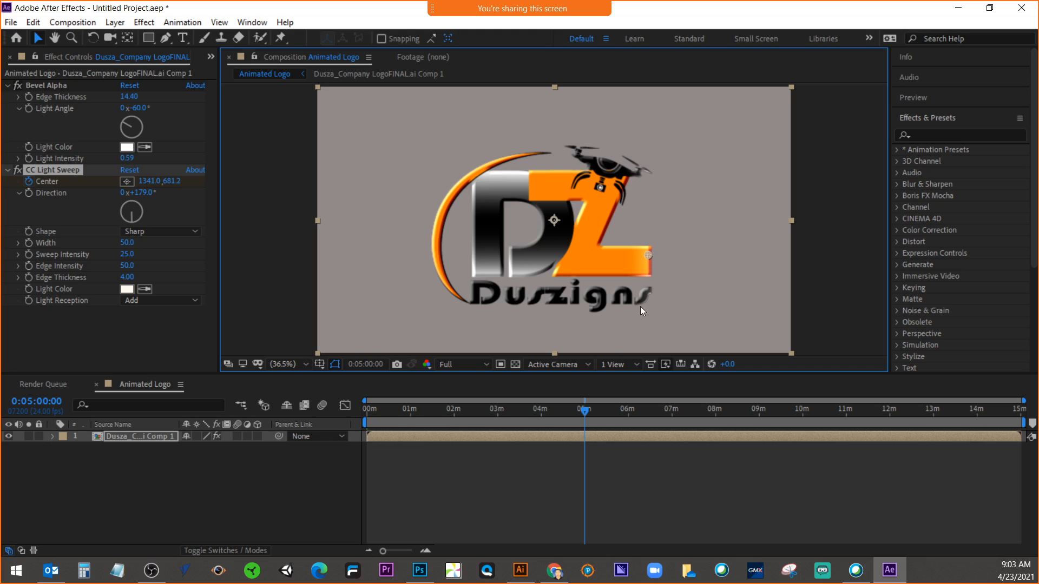
pyautogui.click(581, 411)
pyautogui.moveTo(582, 413); pyautogui.dragTo(331, 404)
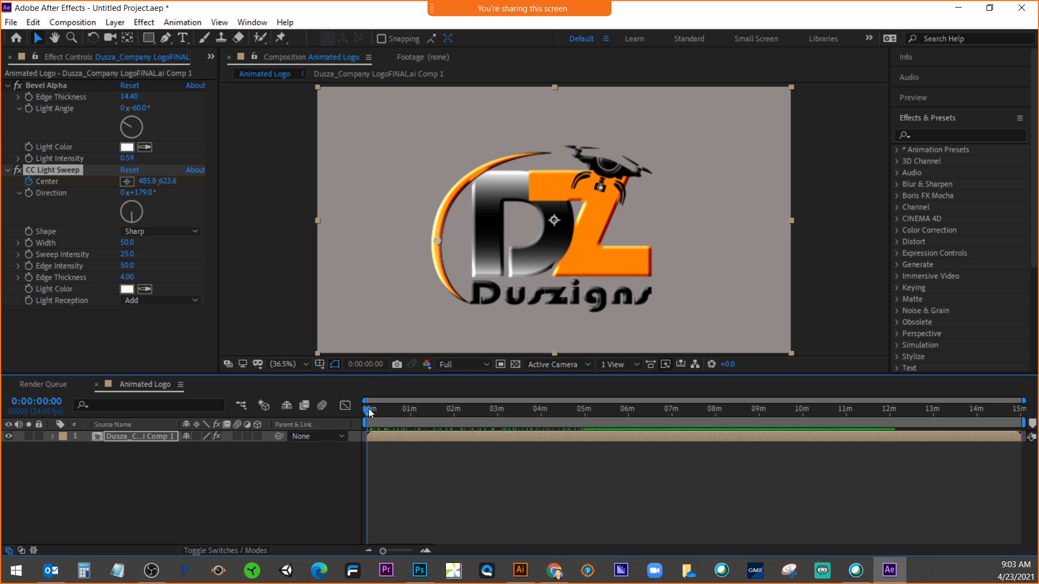
# Return the current time to 0:05:00:00 in the Animated Logo timeline
pyautogui.moveTo(369, 407); pyautogui.dragTo(587, 429)
pyautogui.click(61, 401)
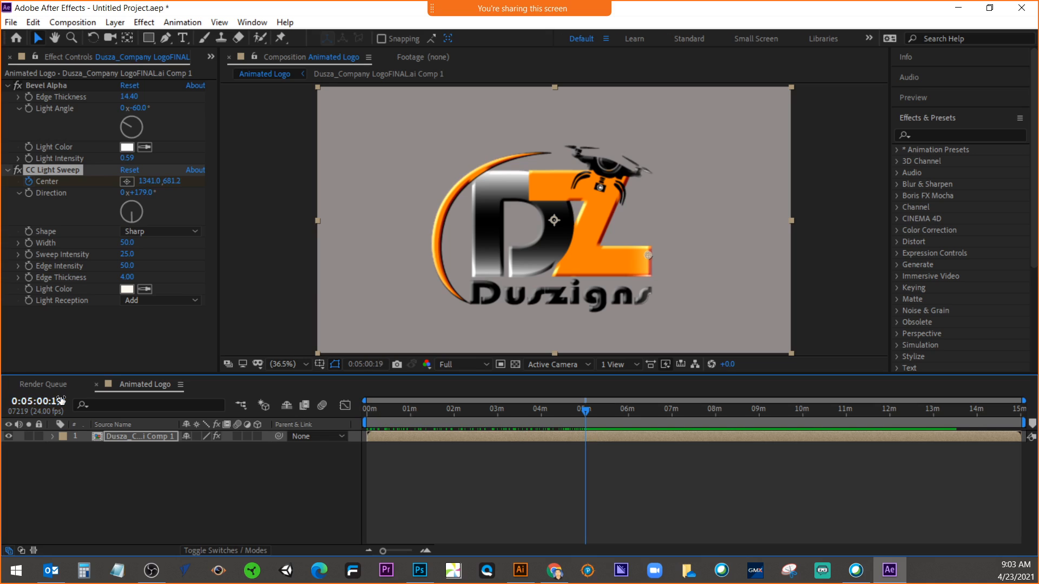
pyautogui.doubleClick(62, 400)
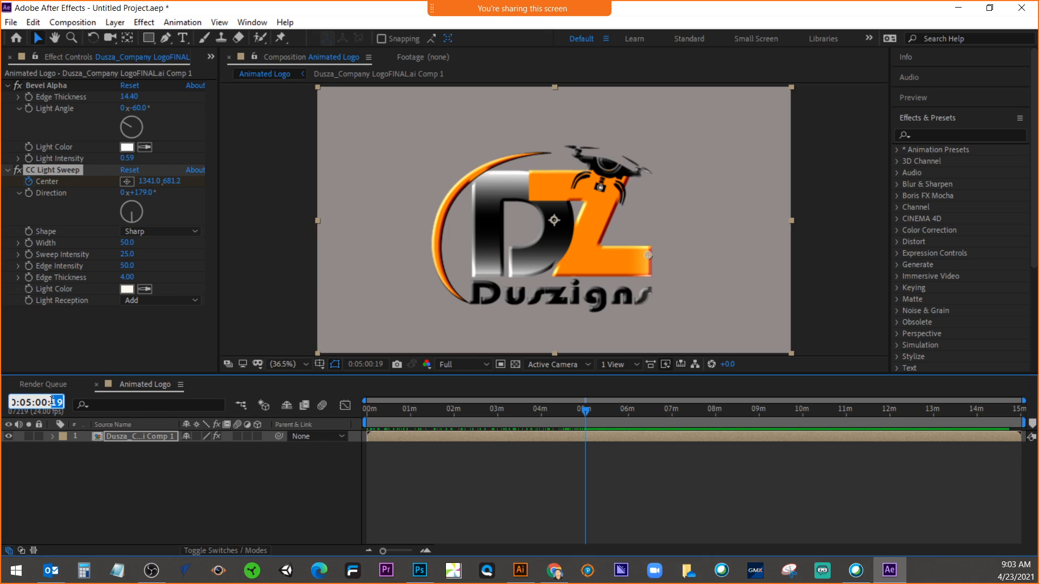
pyautogui.write('00')
pyautogui.press('Return')
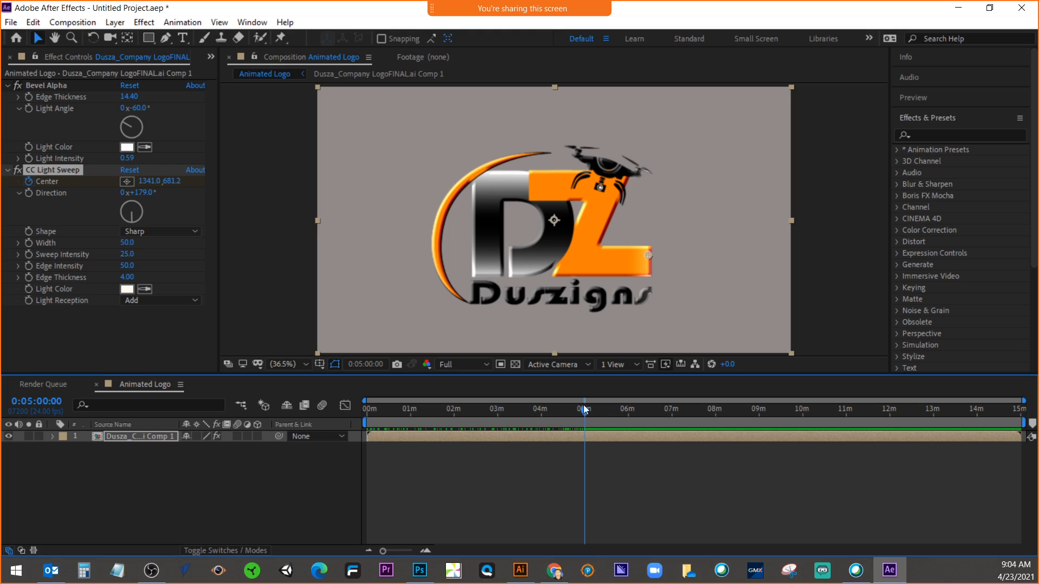
# Apply a second CC Light Sweep to the logo layer and move its center onto the arc's upper tip, at about 878, 270
pyautogui.click(143, 22)
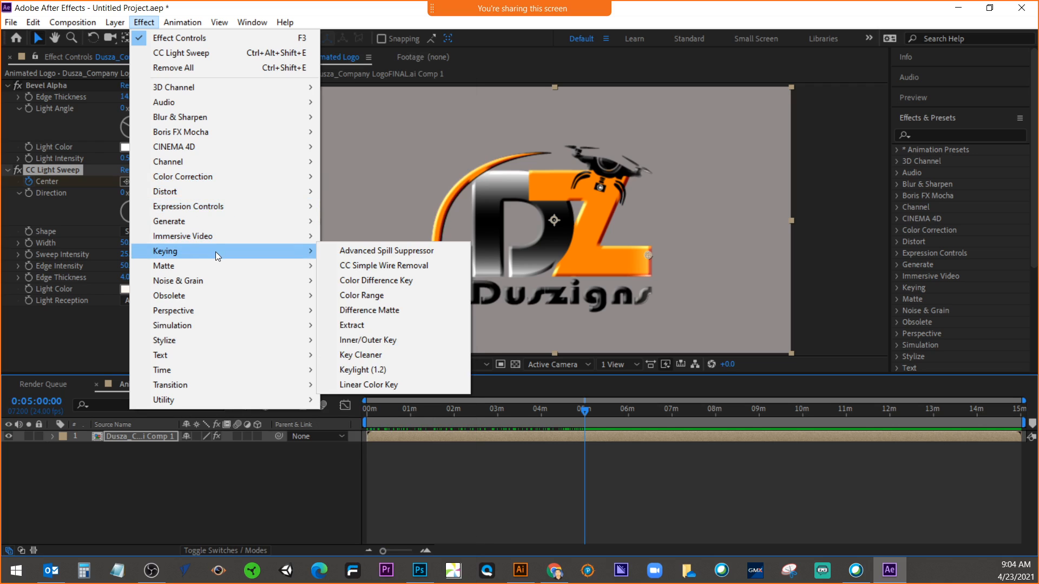
pyautogui.moveTo(218, 224)
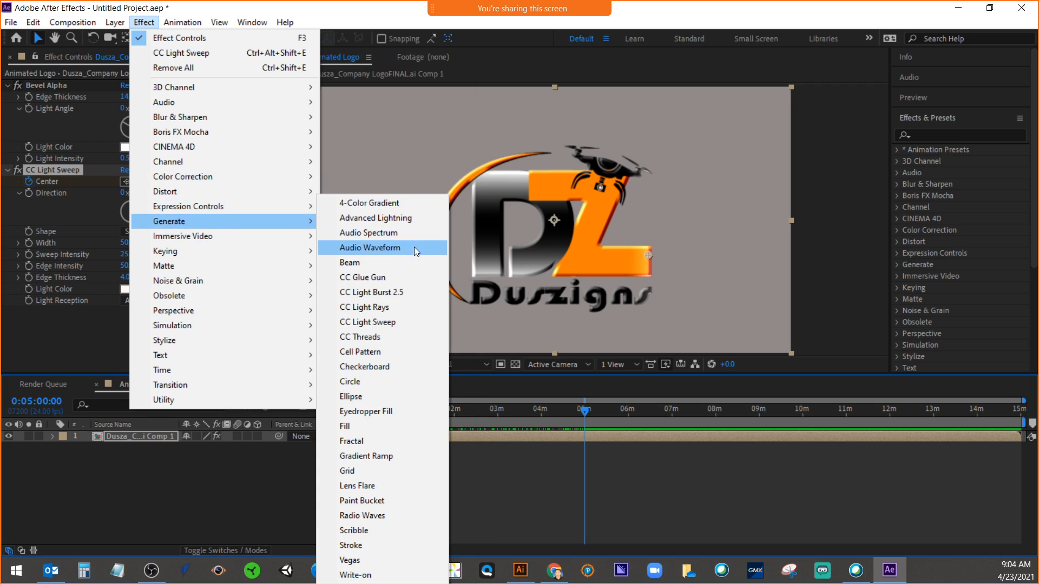
pyautogui.click(393, 322)
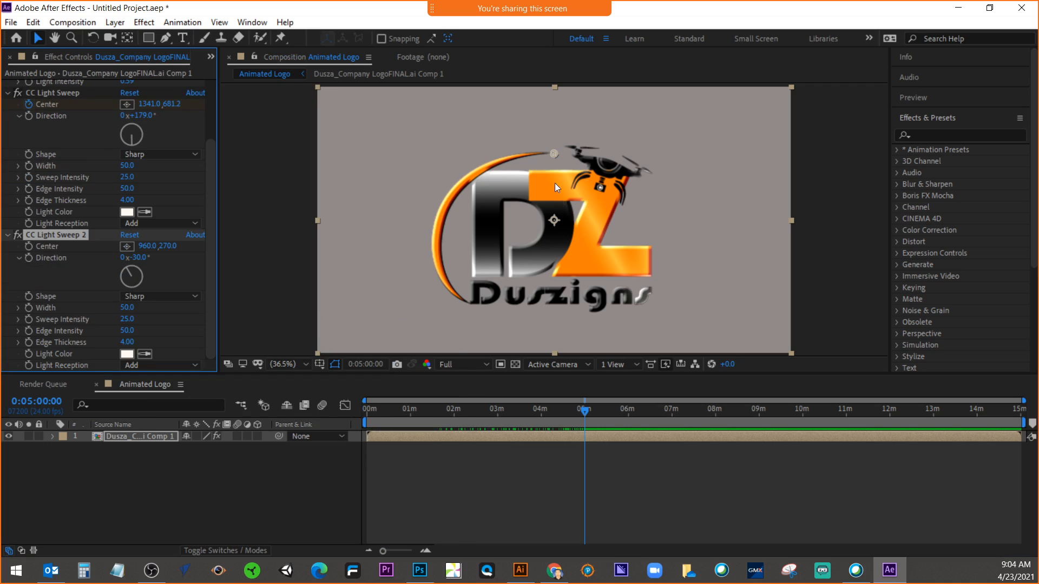
pyautogui.moveTo(551, 153); pyautogui.dragTo(531, 154)
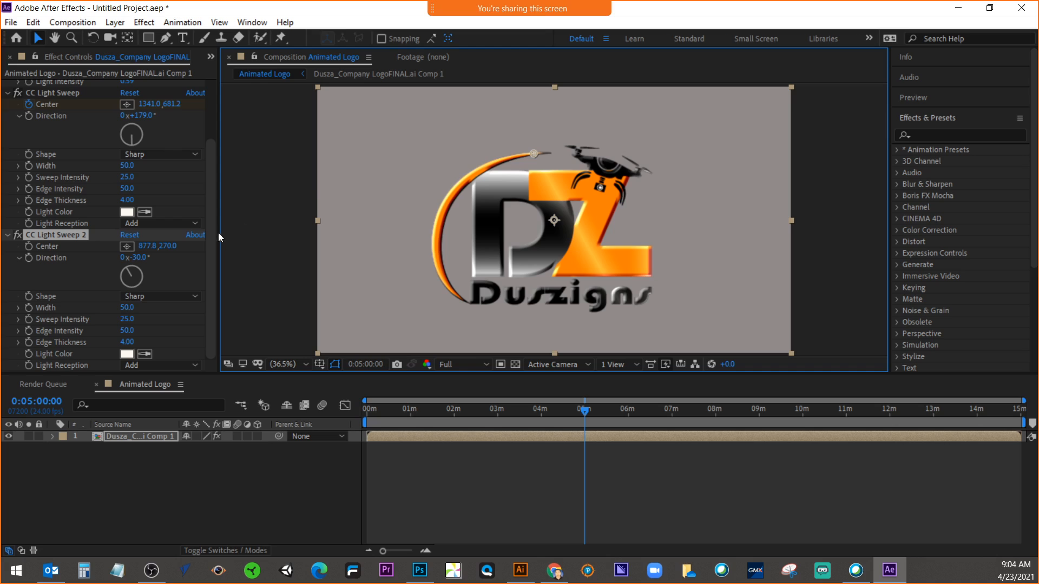
# Set the second light sweep's direction to -89° and keyframe its Center at the top edge of the Z, at about 966, 347
pyautogui.moveTo(126, 268); pyautogui.dragTo(118, 275)
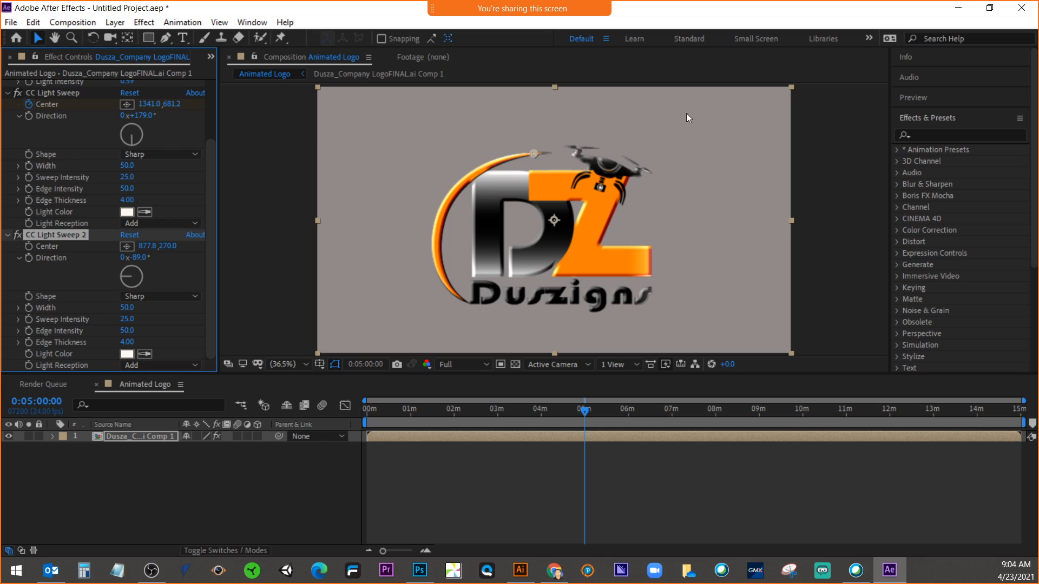
pyautogui.moveTo(534, 153); pyautogui.dragTo(555, 171)
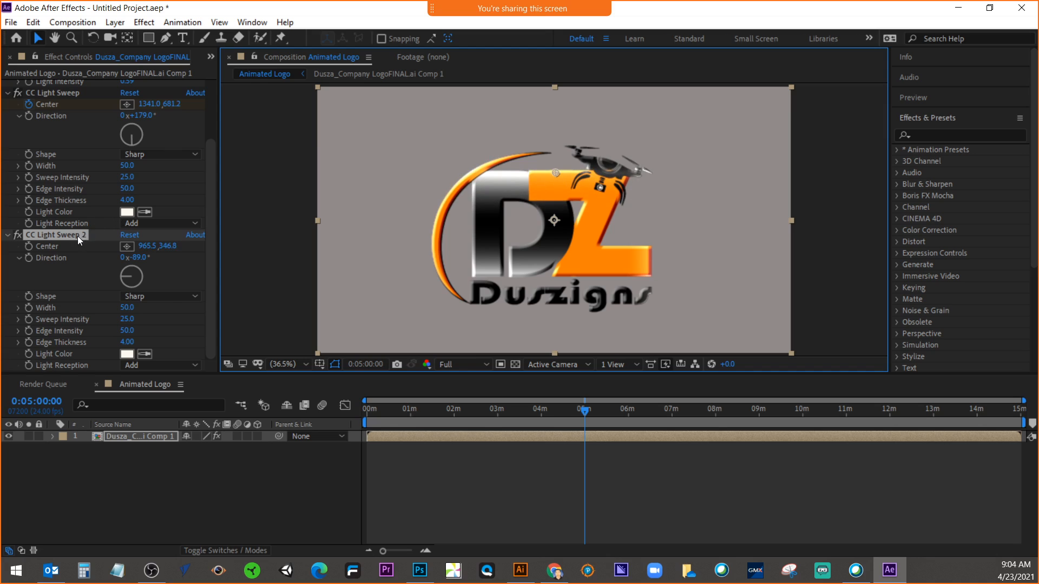
pyautogui.click(30, 246)
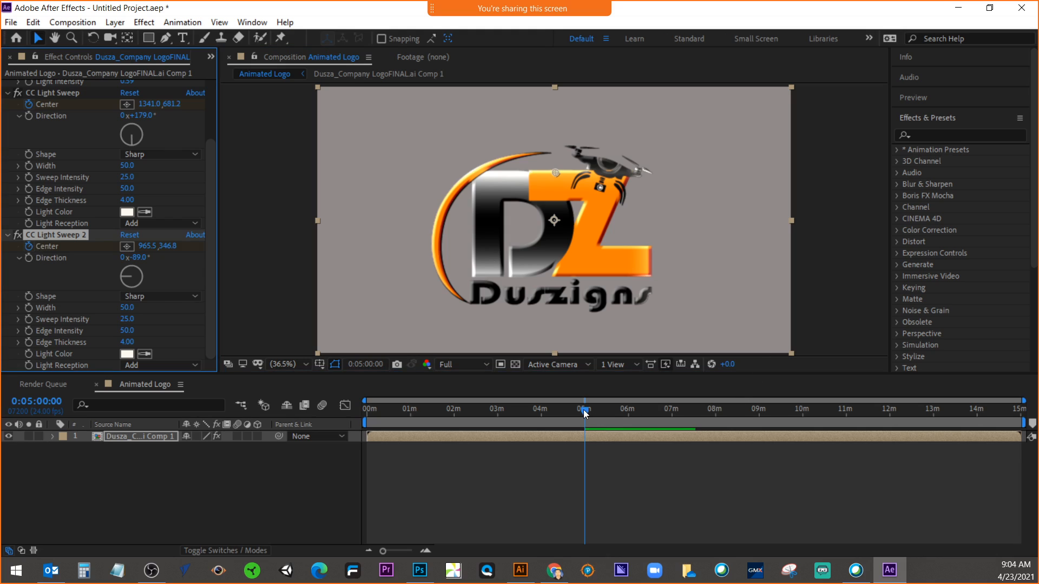
# At 0:10:00:00, move the second light sweep's center to the bottom of the Duszigns text, at about 998, 884
pyautogui.moveTo(586, 411); pyautogui.dragTo(801, 422)
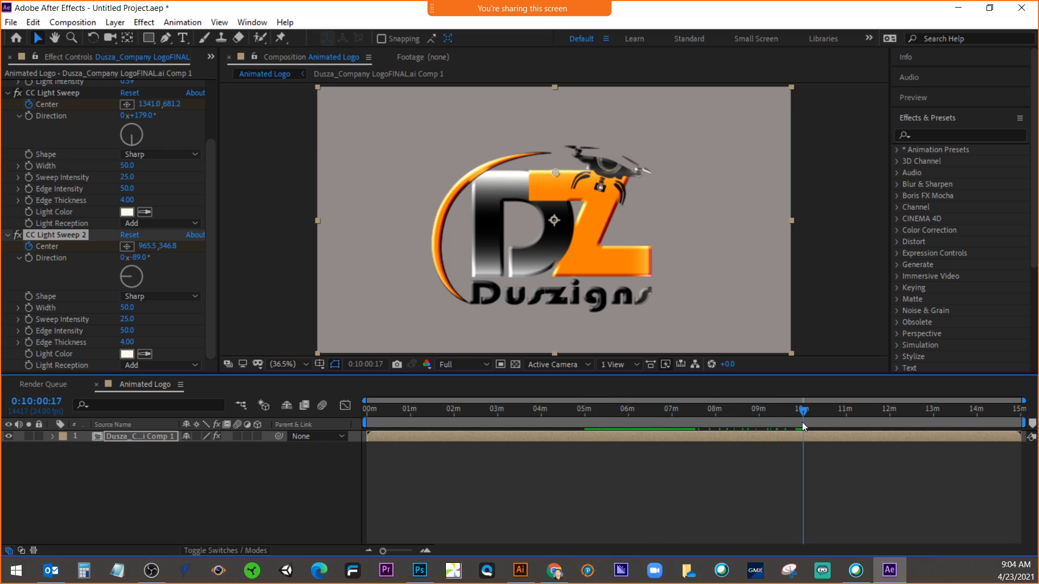
pyautogui.click(58, 400)
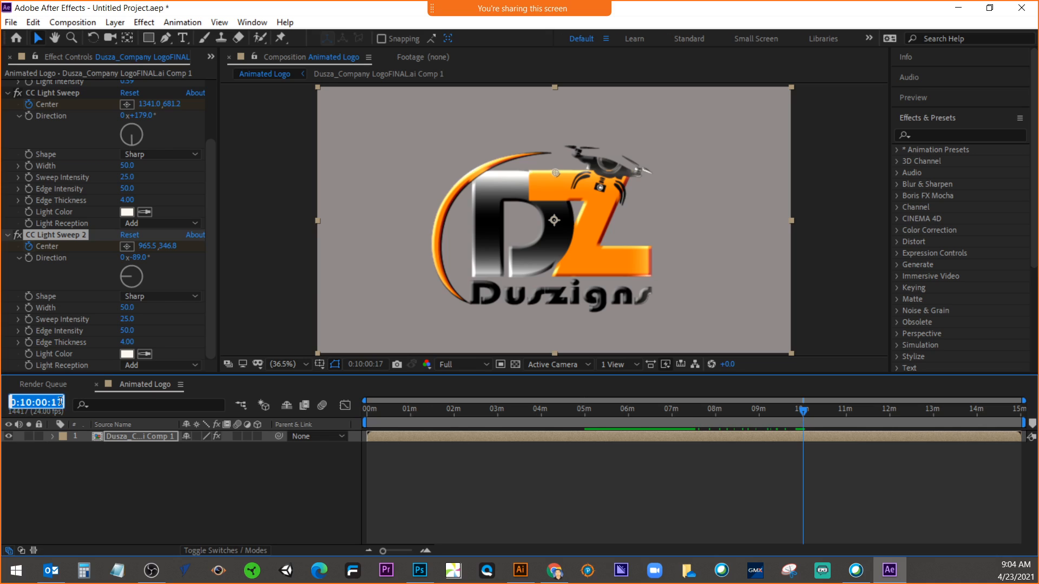
pyautogui.moveTo(63, 402); pyautogui.dragTo(53, 402)
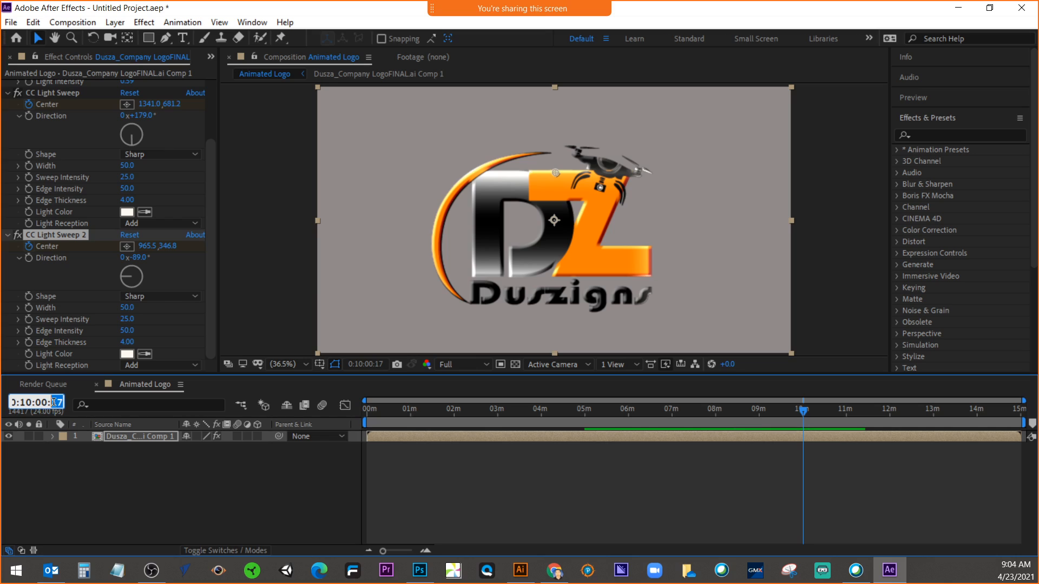
pyautogui.write('00')
pyautogui.press('Return')
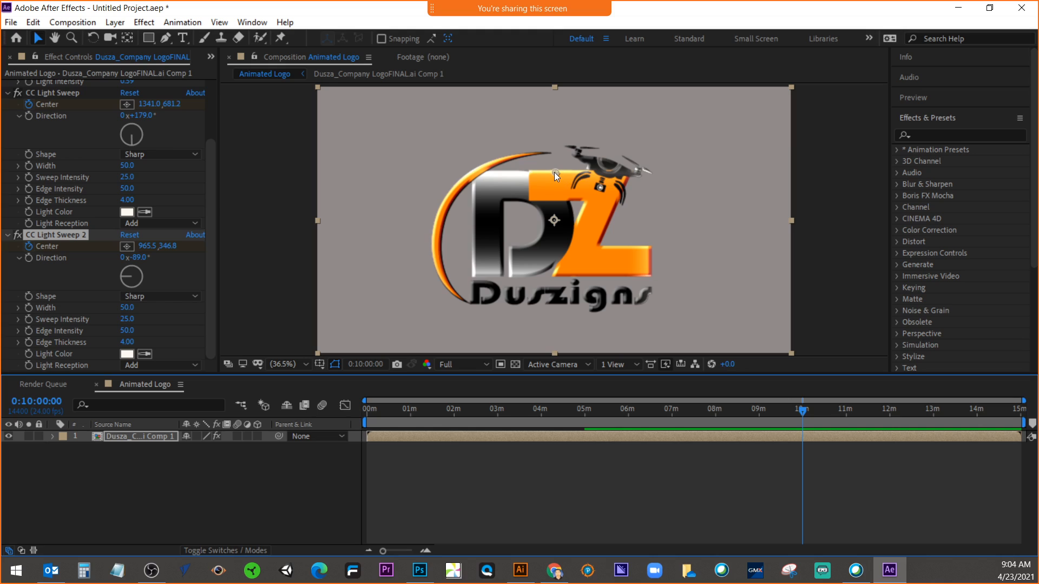
pyautogui.moveTo(554, 172); pyautogui.dragTo(563, 304)
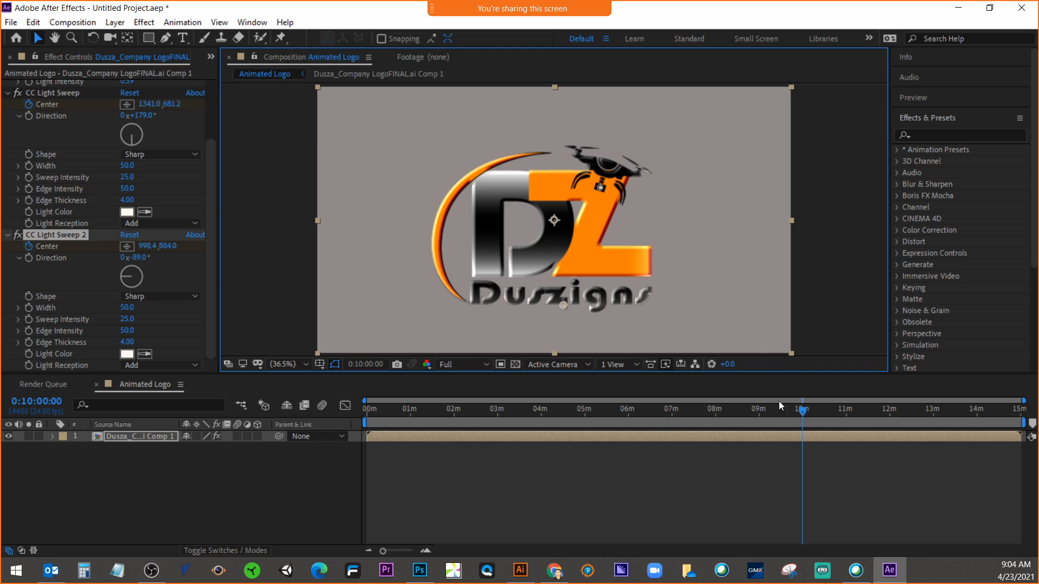
pyautogui.moveTo(802, 412)
pyautogui.mouseDown()
pyautogui.moveTo(339, 402)
pyautogui.moveTo(835, 432)
pyautogui.moveTo(835, 409)
pyautogui.moveTo(806, 415)
pyautogui.mouseUp()
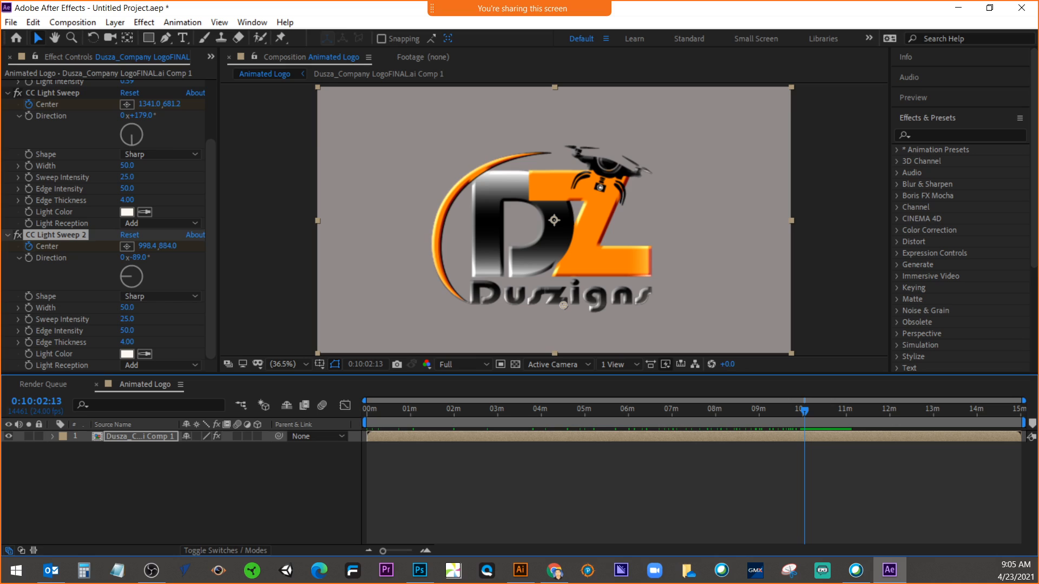
# Start saving the project under a new name and choose the DATADRIVE0 (D:) drive as its location
pyautogui.click(11, 22)
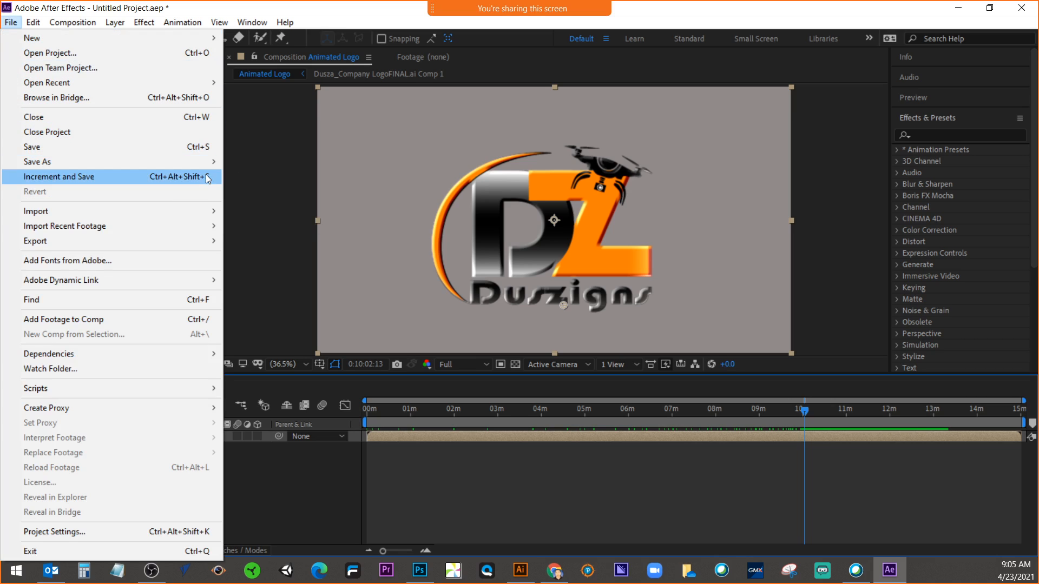
pyautogui.moveTo(200, 164)
pyautogui.click(241, 160)
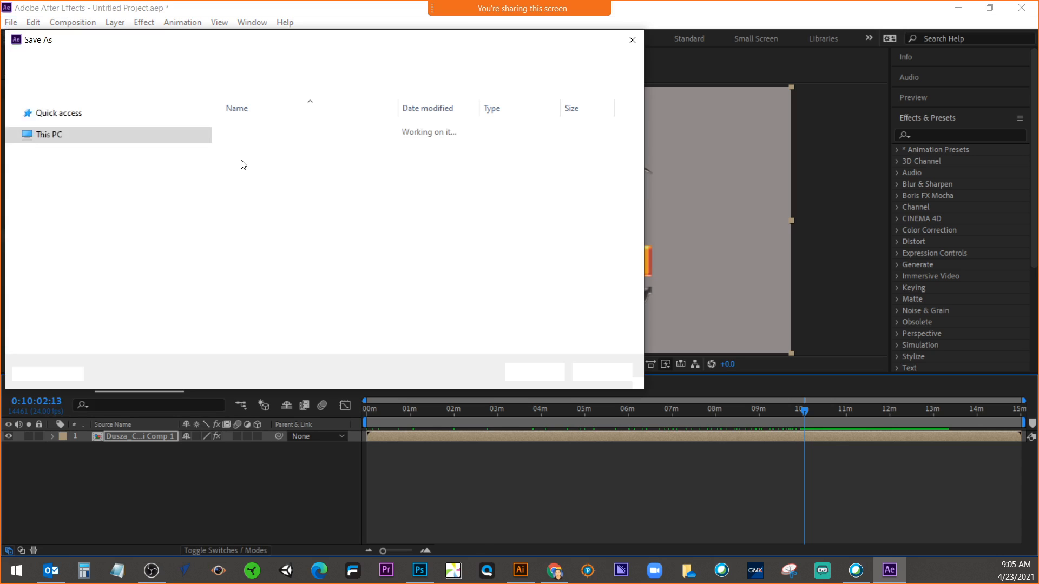
pyautogui.moveTo(194, 46); pyautogui.dragTo(325, 120)
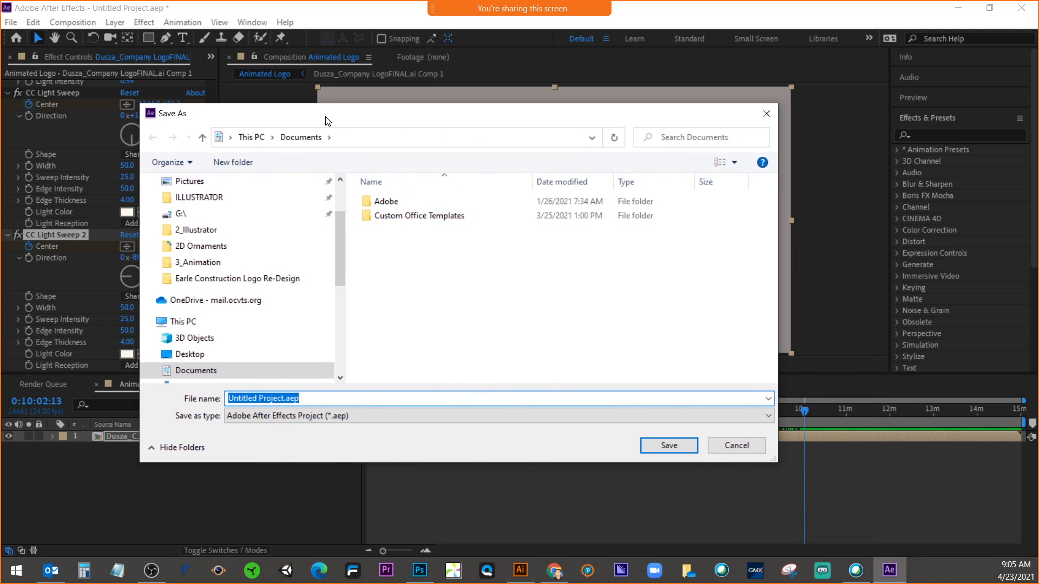
pyautogui.click(286, 398)
pyautogui.moveTo(285, 399); pyautogui.dragTo(227, 398)
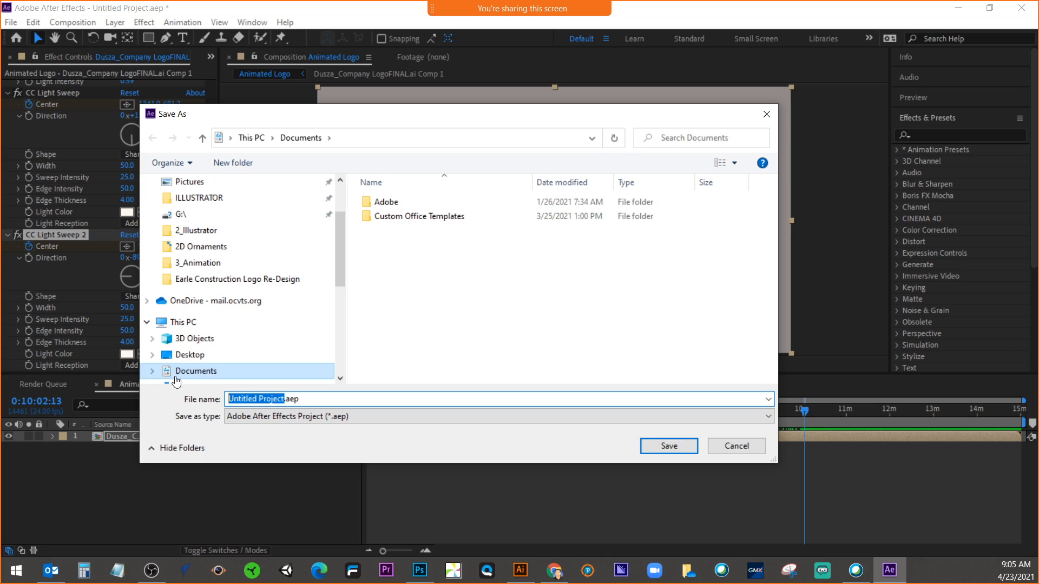
pyautogui.moveTo(335, 254); pyautogui.dragTo(339, 347)
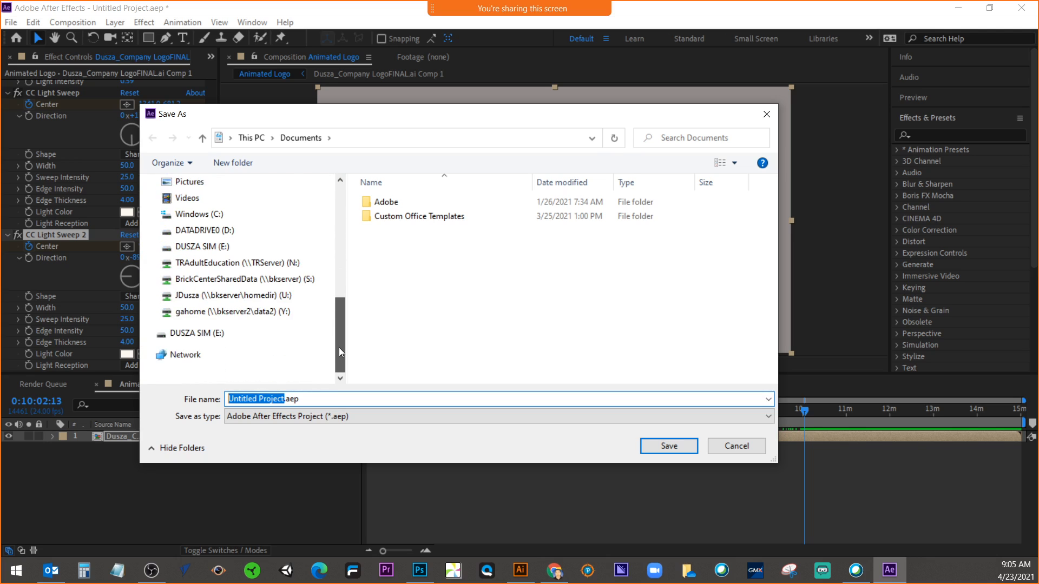
pyautogui.click(237, 312)
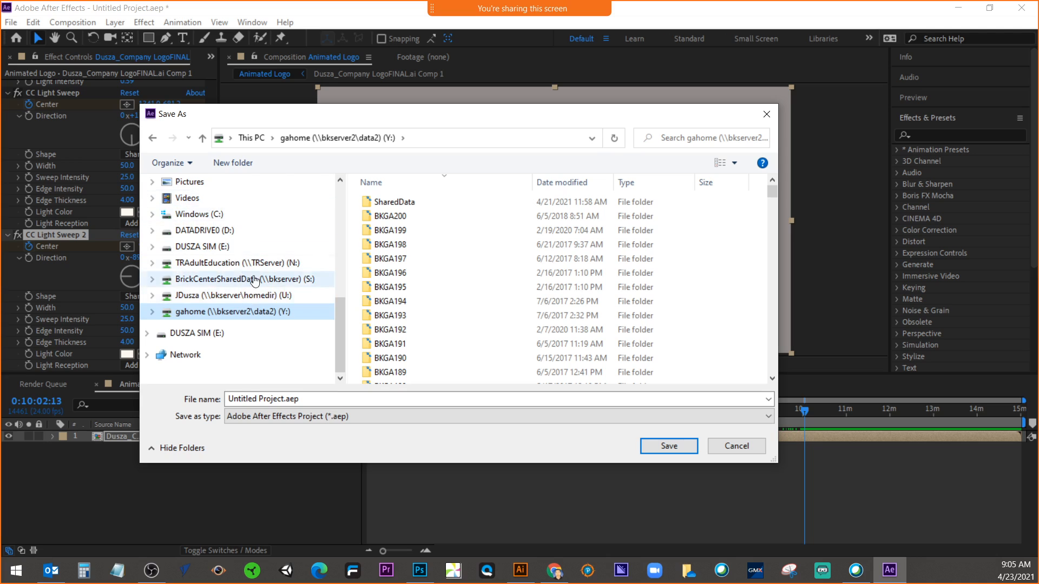
pyautogui.scroll(2, 255, 280)
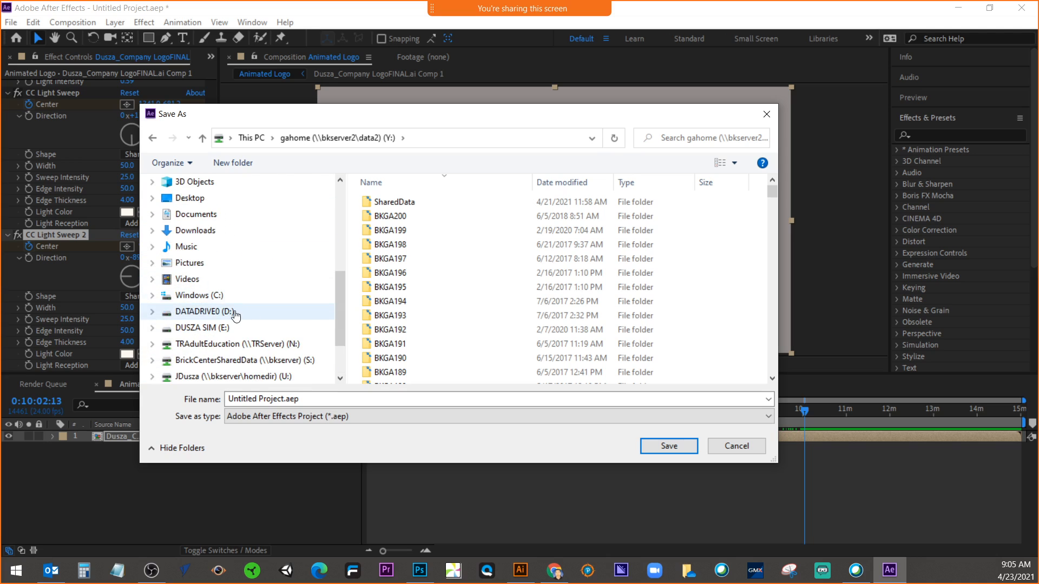
pyautogui.click(235, 312)
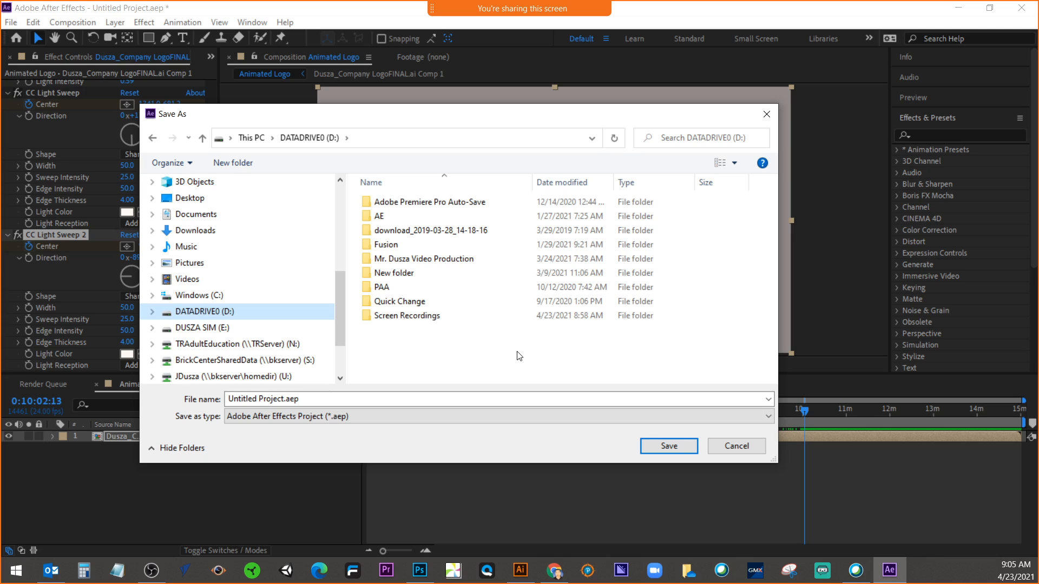
# Name the project file Animated Logo.aep and save it
pyautogui.click(285, 400)
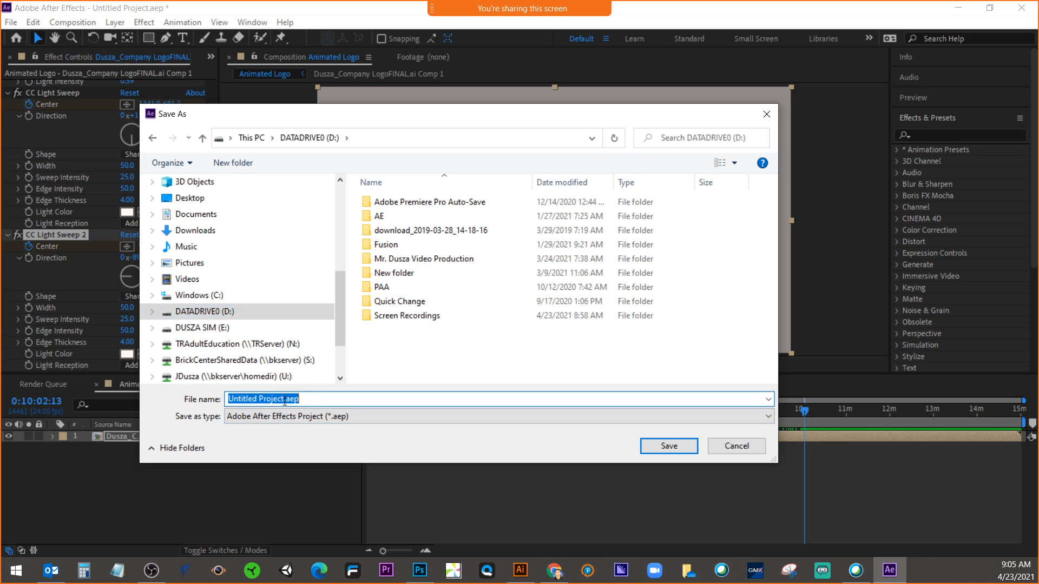
pyautogui.moveTo(284, 401); pyautogui.dragTo(92, 384)
pyautogui.write('Animated L')
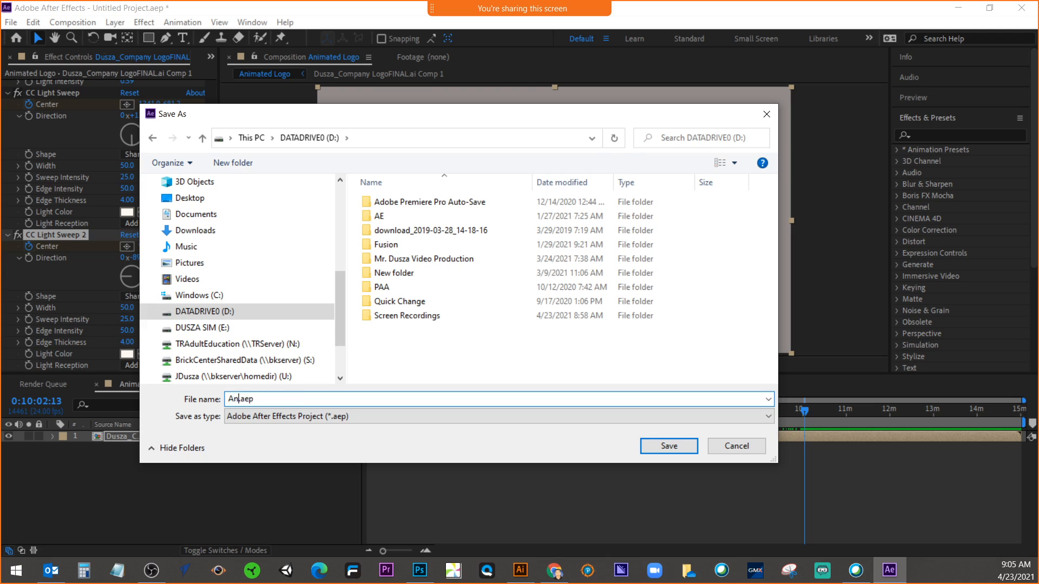
pyautogui.write('ogo')
pyautogui.click(669, 446)
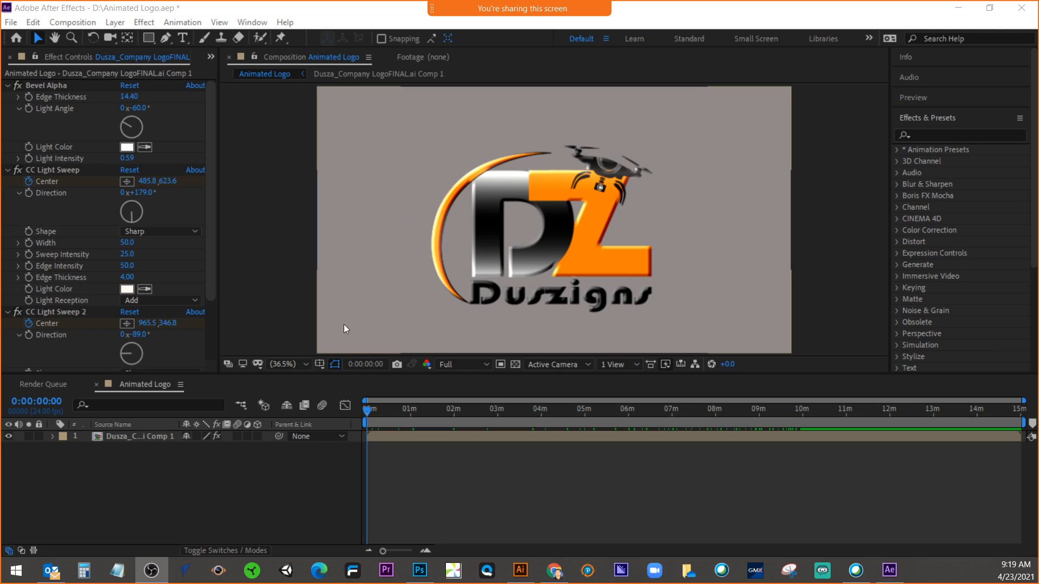
# Create a 1920 × 1080 px gray solid in the Animated Logo composition and place it below the logo layer
pyautogui.click(204, 462)
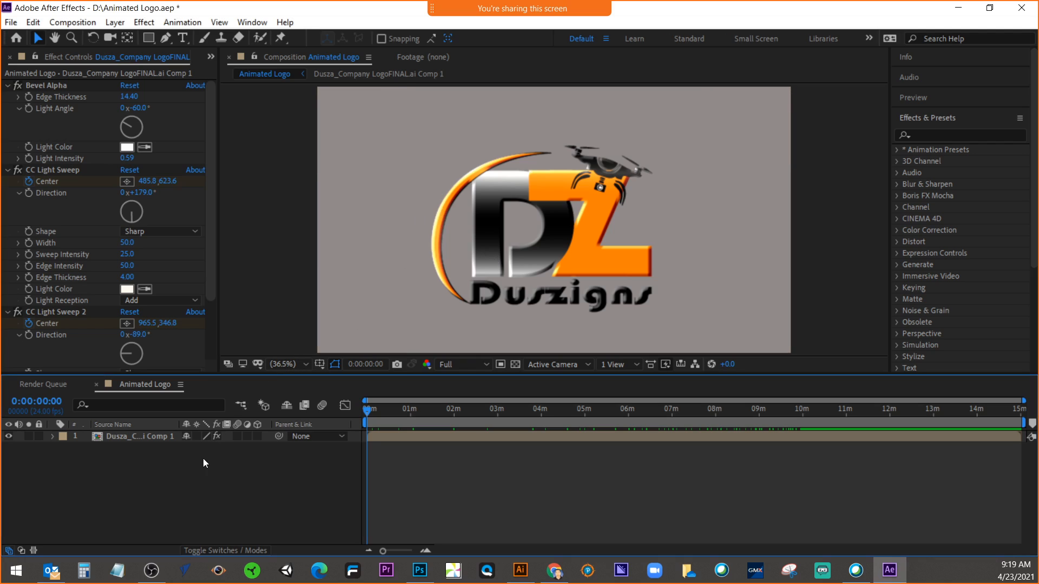
pyautogui.rightClick(174, 456)
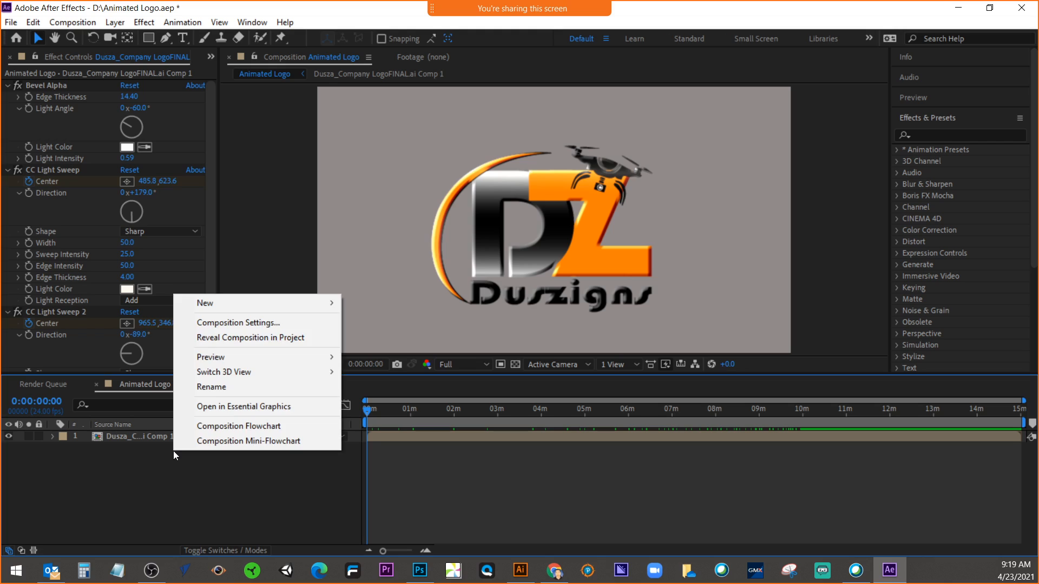
pyautogui.rightClick(148, 453)
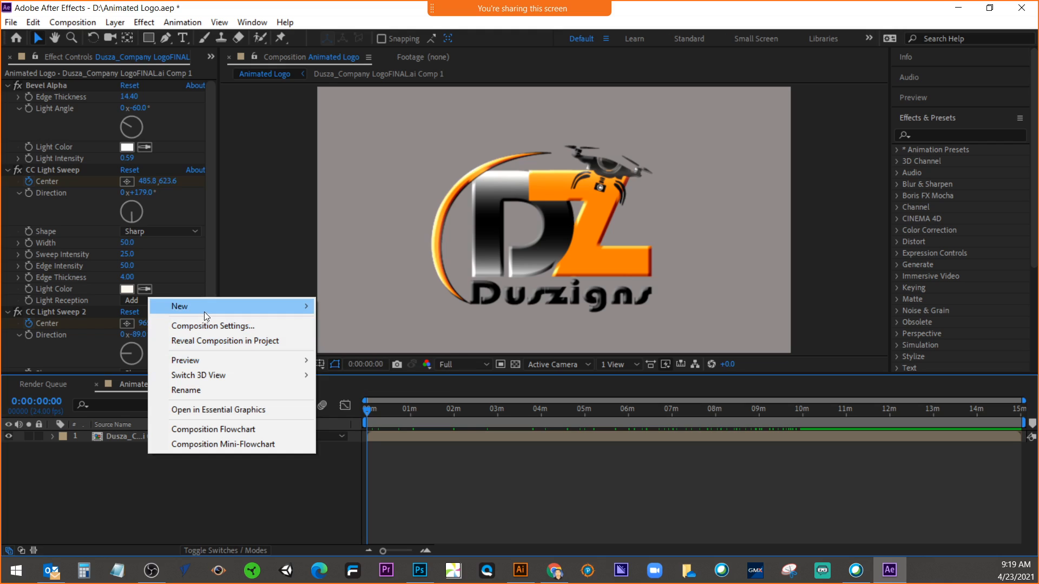
pyautogui.moveTo(203, 311)
pyautogui.click(384, 337)
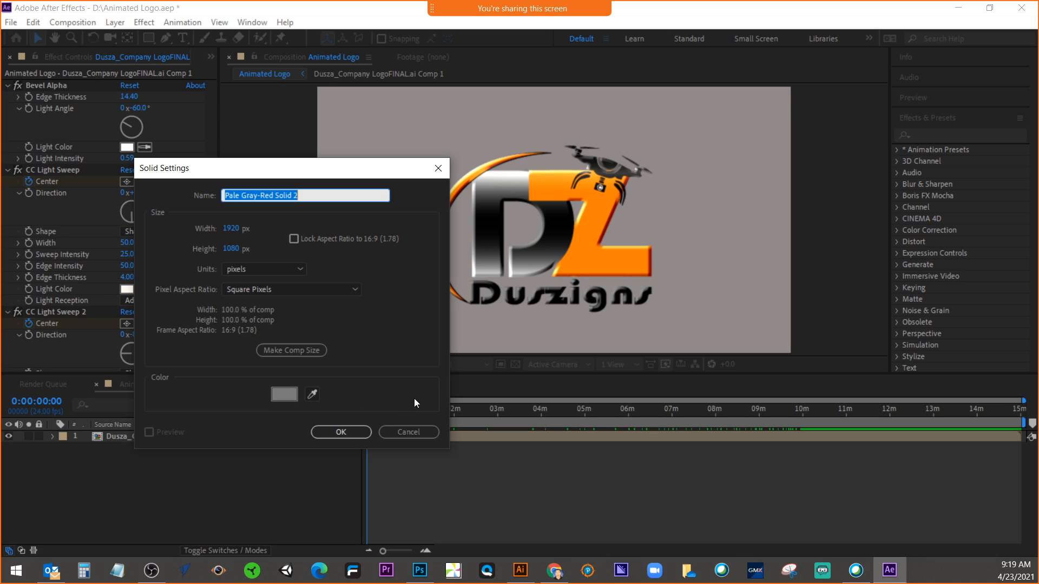
pyautogui.click(349, 433)
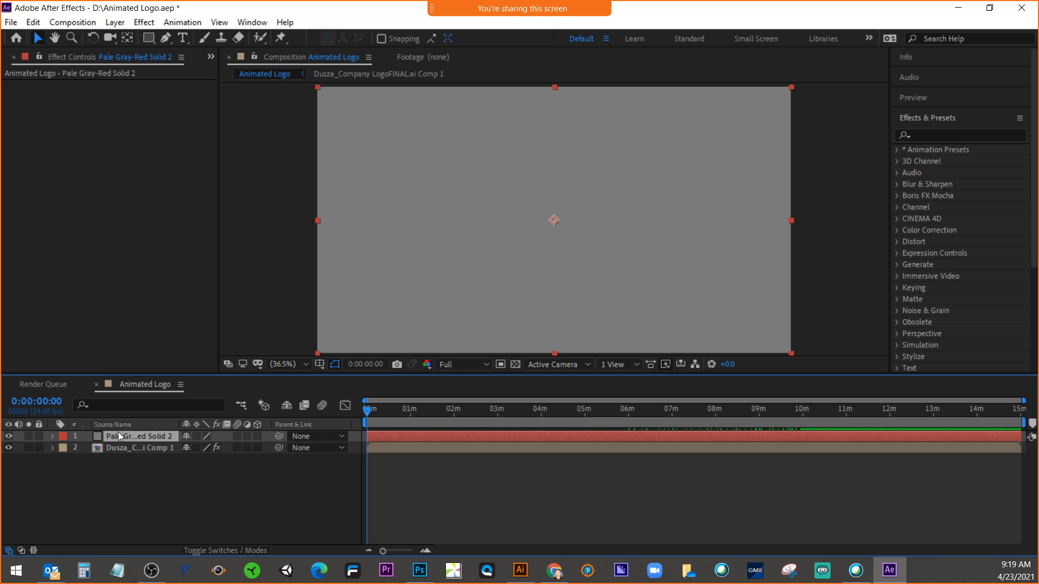
pyautogui.moveTo(118, 433); pyautogui.dragTo(115, 450)
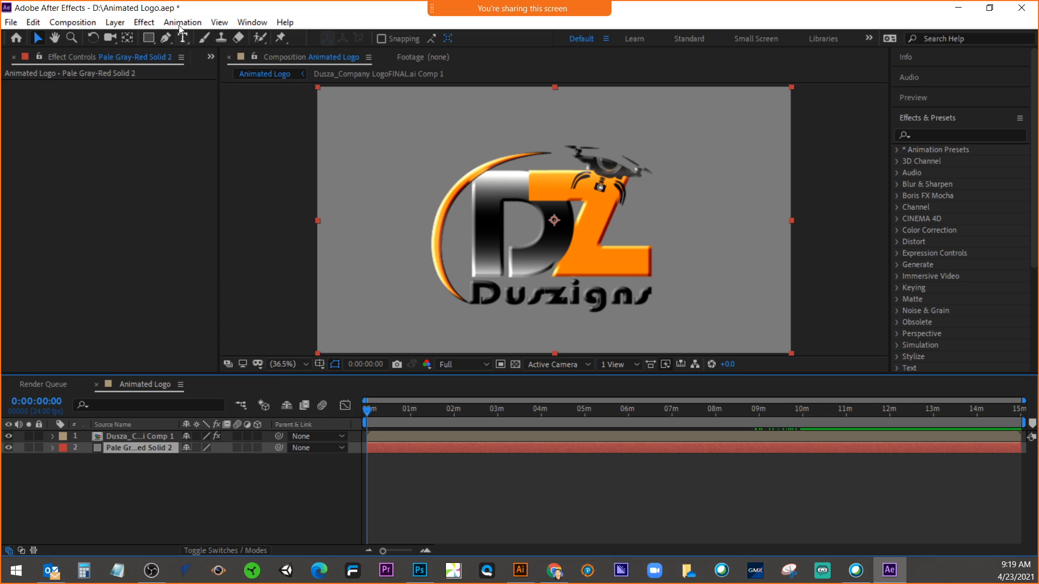
# Apply the Cell Pattern effect to the gray solid with contrast 105.73, disperse 0.61 and size 10
pyautogui.click(144, 23)
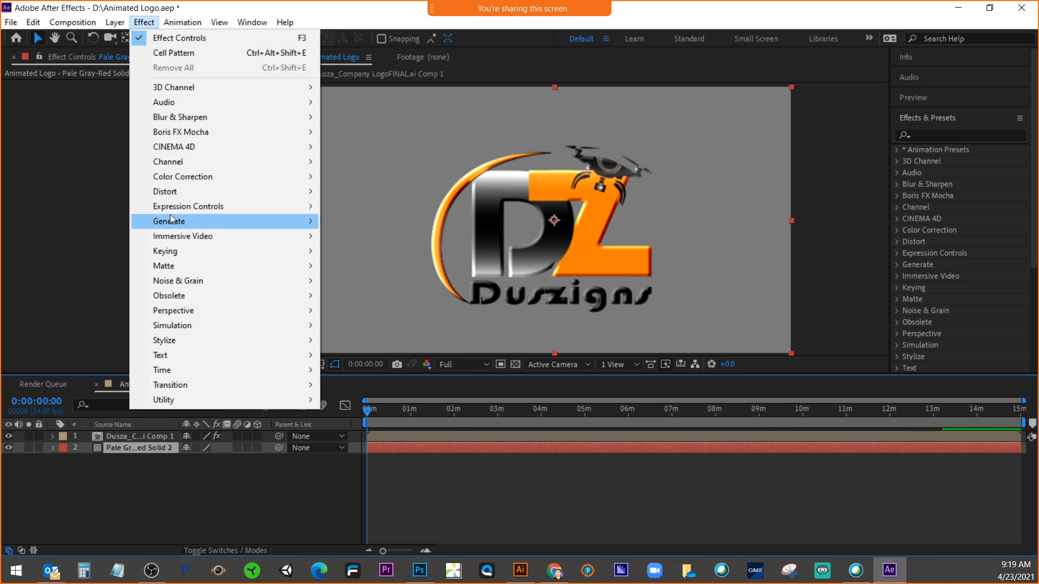
pyautogui.moveTo(169, 219)
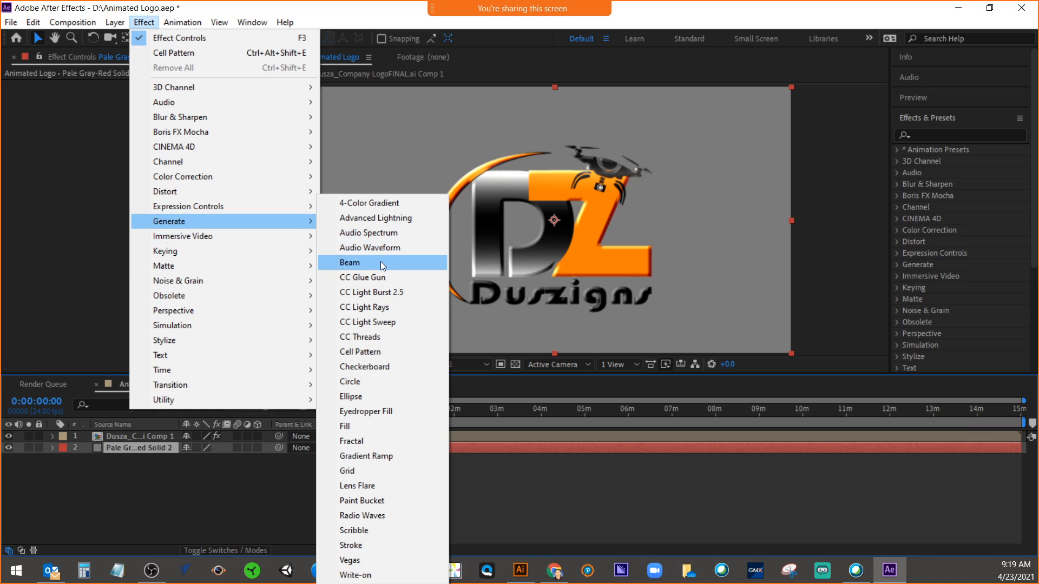
pyautogui.click(376, 350)
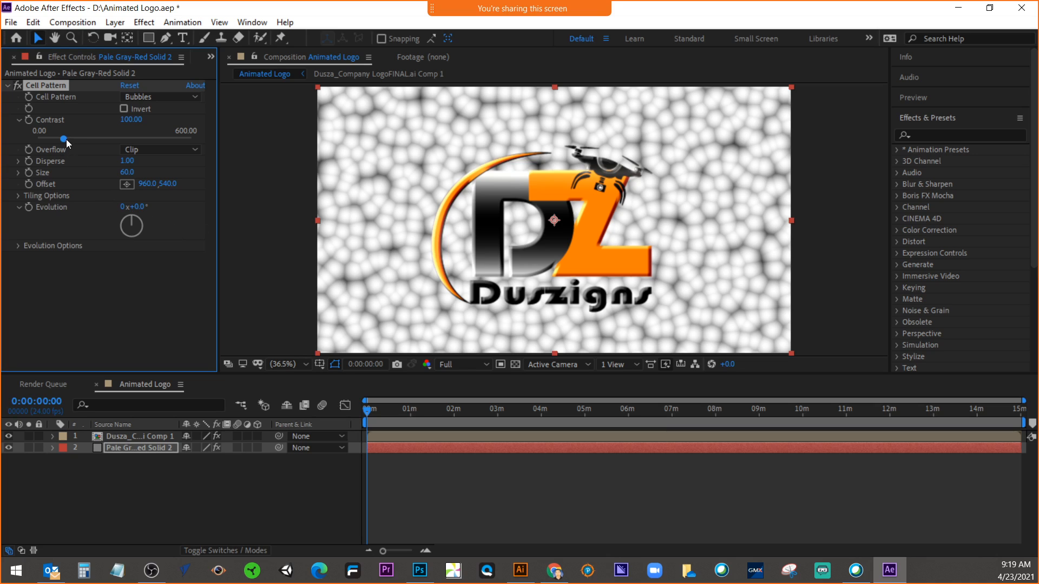
pyautogui.moveTo(66, 138)
pyautogui.mouseDown()
pyautogui.moveTo(112, 140)
pyautogui.moveTo(66, 137)
pyautogui.mouseUp()
pyautogui.moveTo(127, 159); pyautogui.dragTo(89, 169)
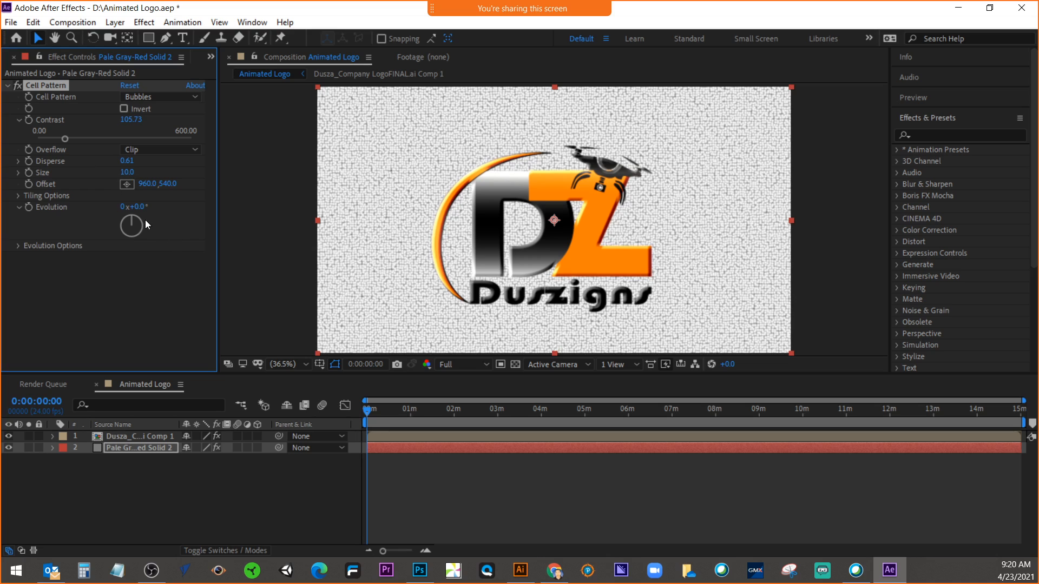
# Keyframe the Cell Pattern's evolution at 14° on the first frame and 244° at 0:09:10:10
pyautogui.moveTo(145, 207)
pyautogui.mouseDown()
pyautogui.moveTo(240, 211)
pyautogui.moveTo(117, 203)
pyautogui.moveTo(136, 201)
pyautogui.mouseUp()
pyautogui.click(366, 414)
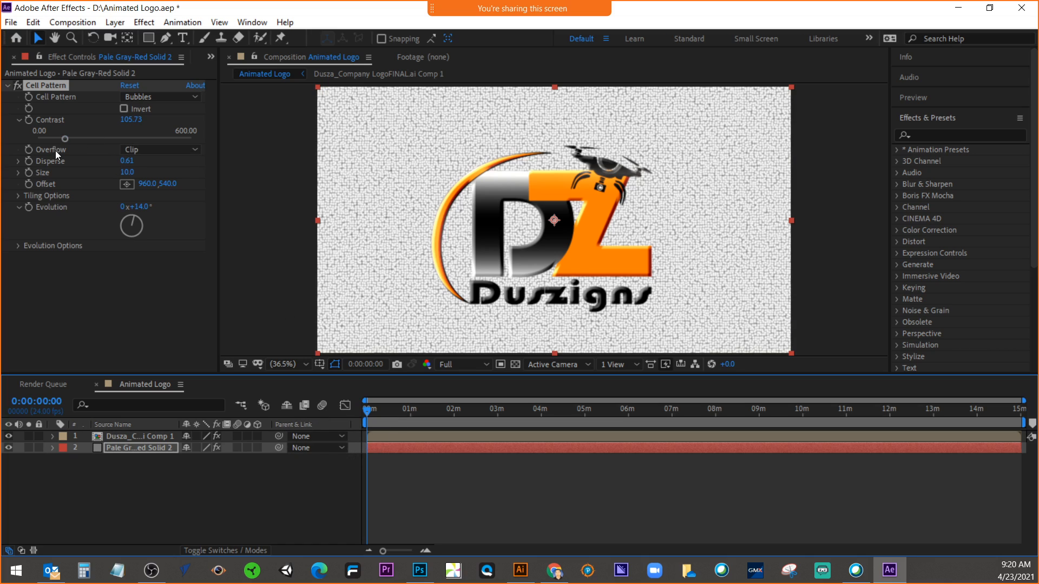
pyautogui.click(28, 207)
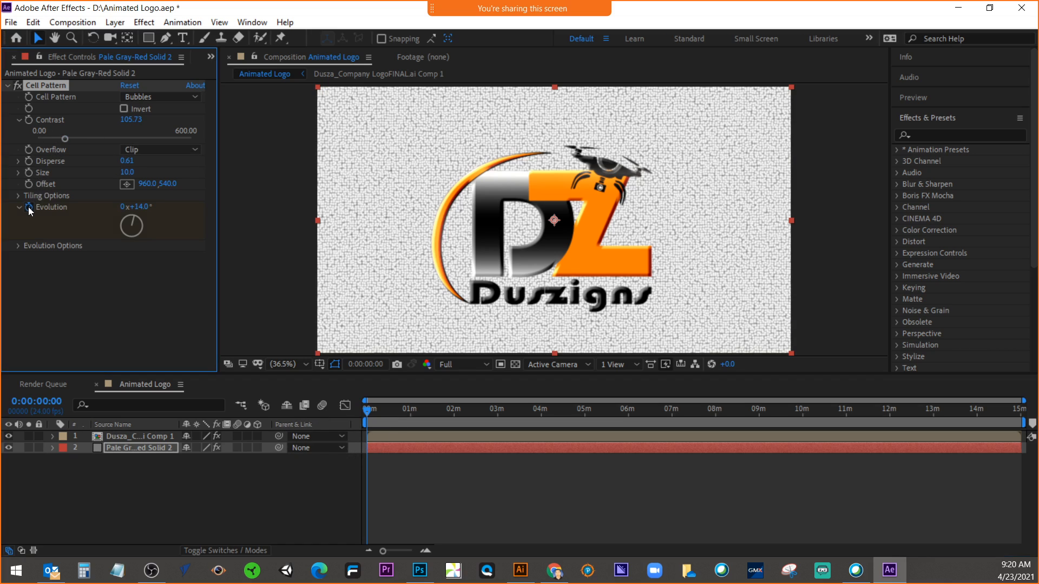
pyautogui.moveTo(366, 412); pyautogui.dragTo(765, 437)
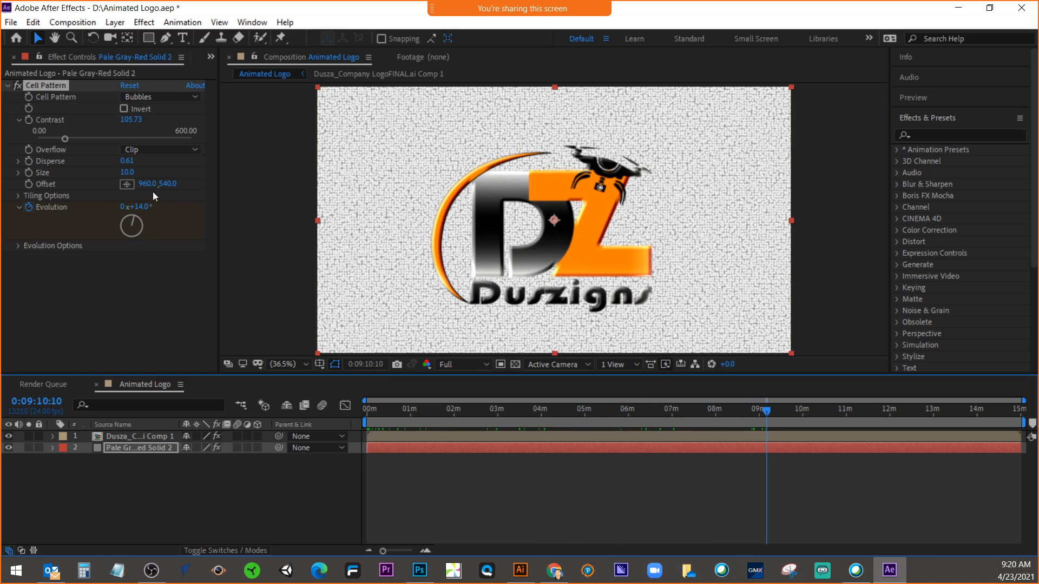
pyautogui.moveTo(146, 207); pyautogui.dragTo(304, 211)
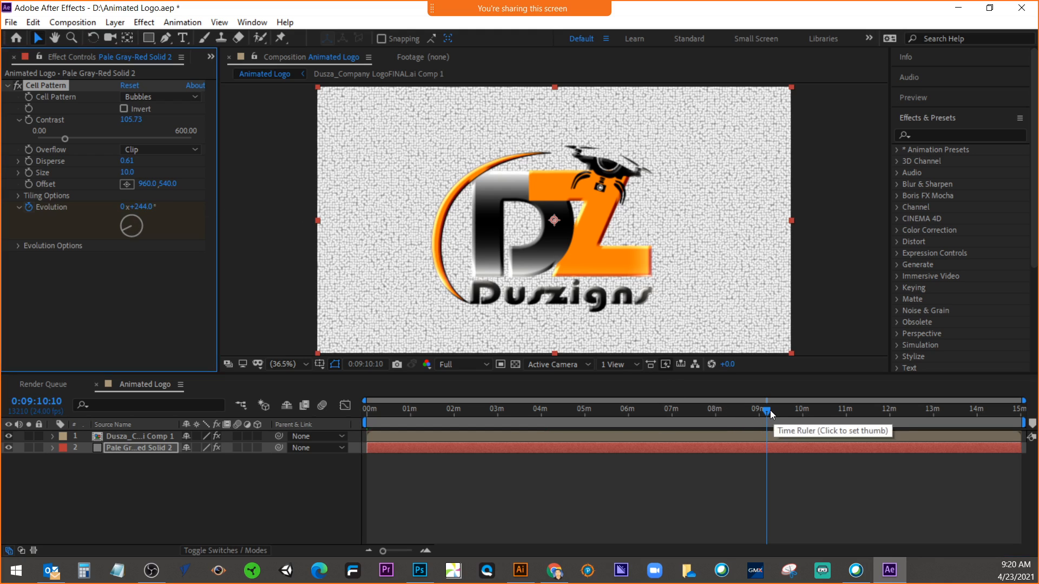
# Preview the animated cell background from the first frame and scrub forward to 0:02:45:19
pyautogui.moveTo(770, 410); pyautogui.dragTo(326, 388)
pyautogui.hotkey('ctrl', 'z')
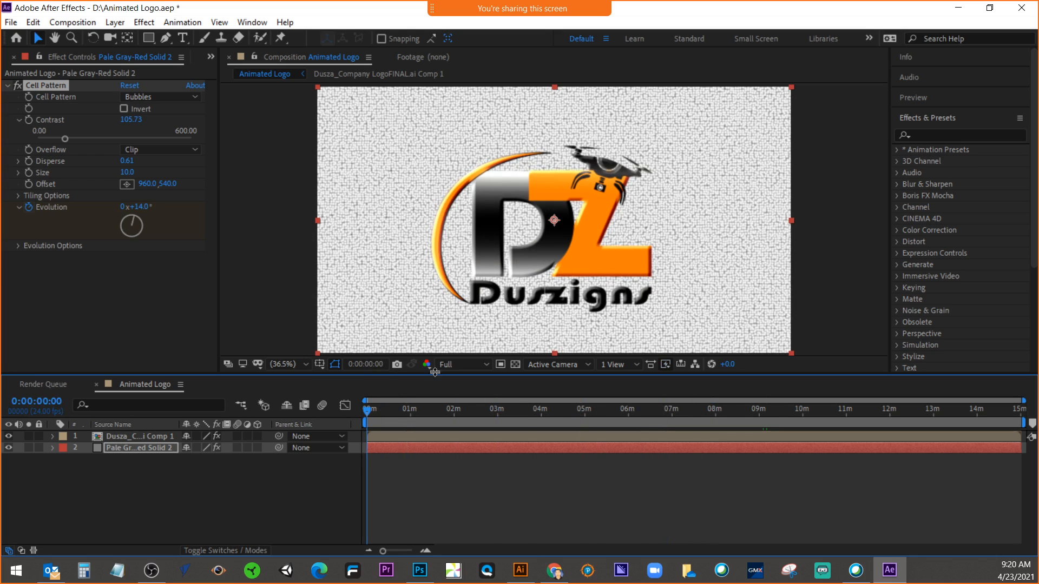
pyautogui.click(923, 102)
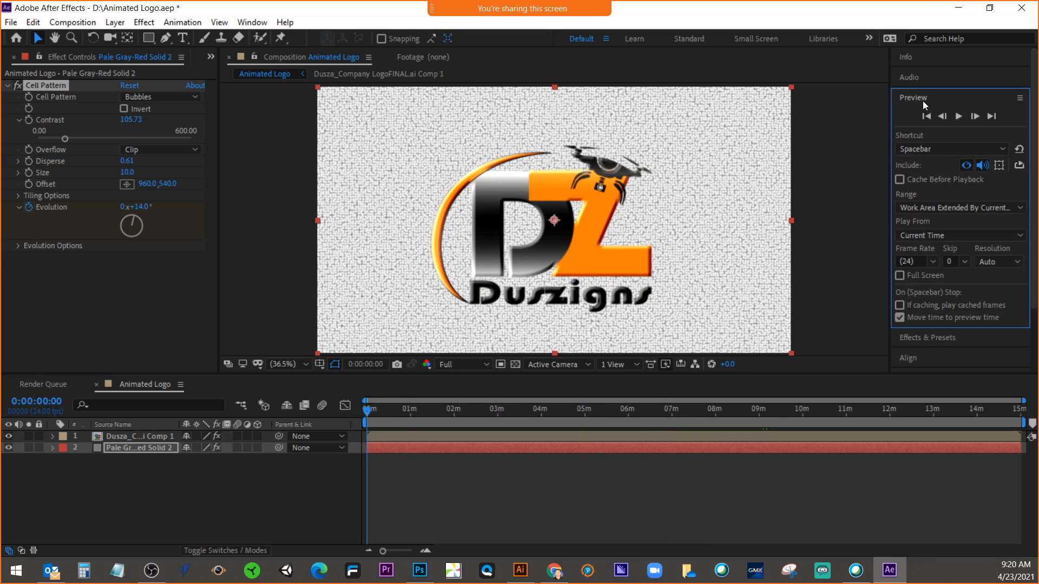
pyautogui.click(955, 116)
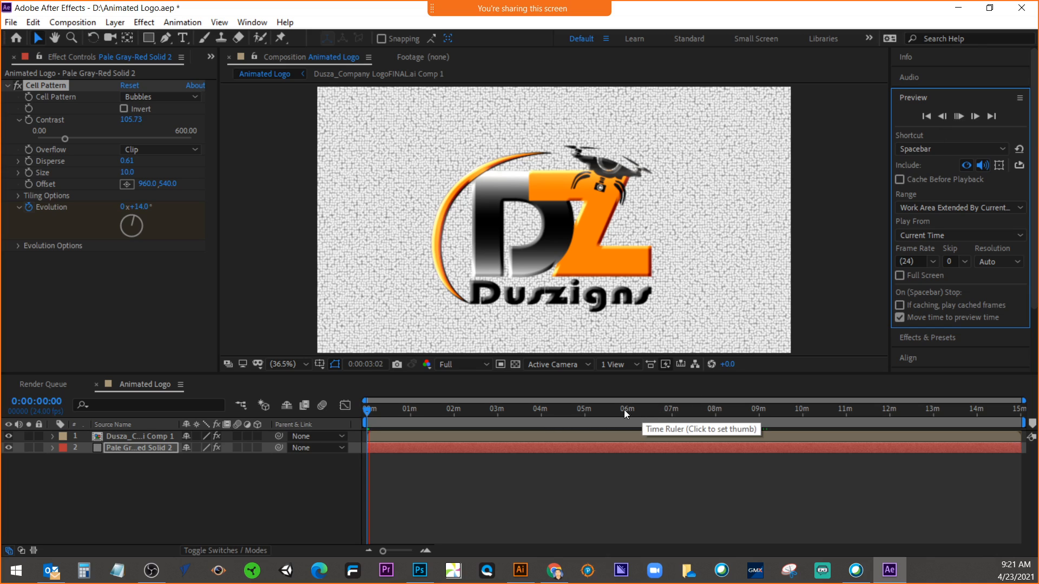
pyautogui.moveTo(369, 410); pyautogui.dragTo(487, 412)
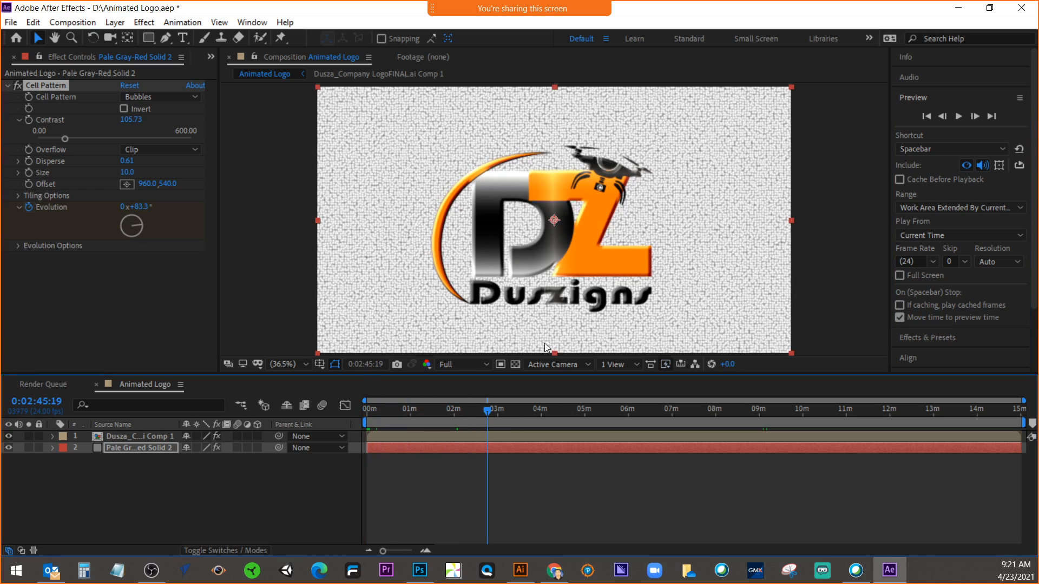
# Lower the composition's viewer resolution to Half, preview from 0:02:45:19 and return to the first frame
pyautogui.click(460, 365)
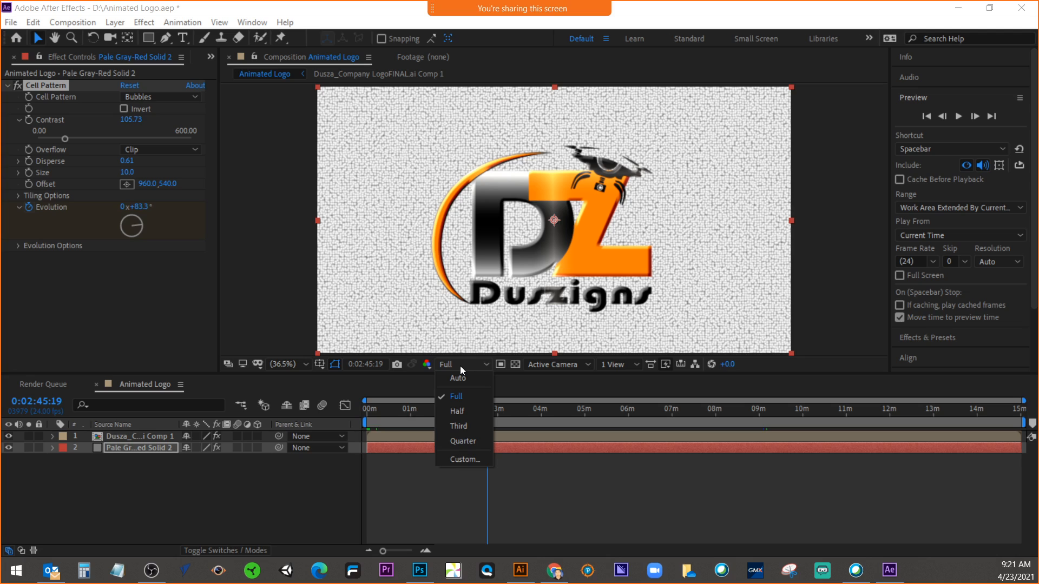
pyautogui.click(466, 417)
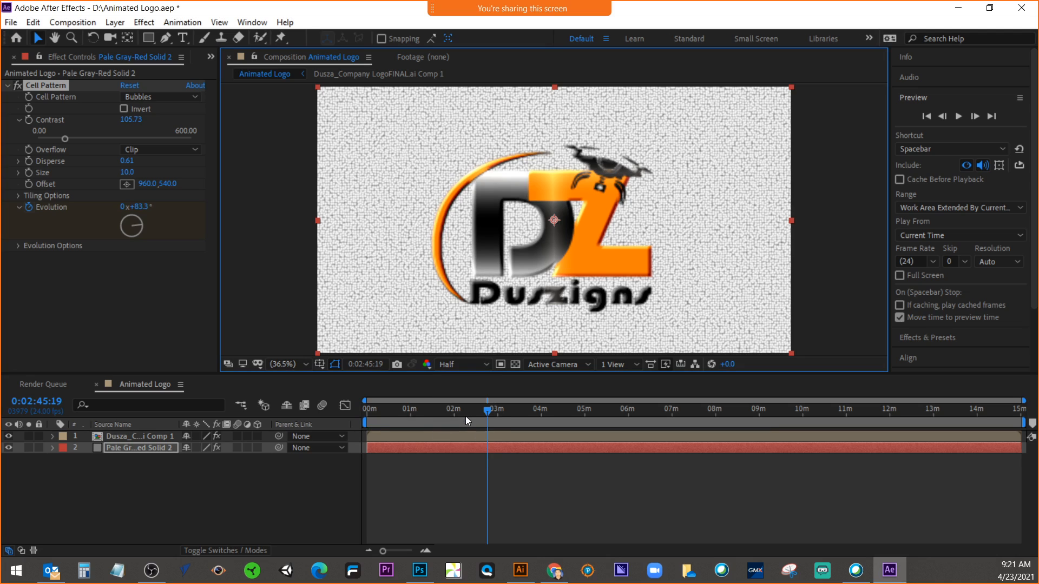
pyautogui.click(958, 116)
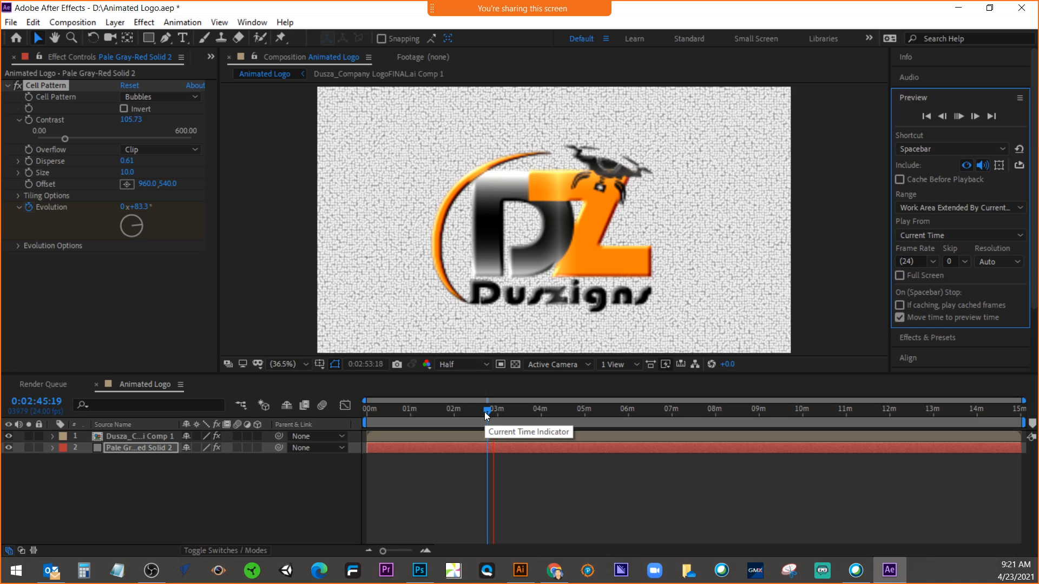
pyautogui.moveTo(491, 414); pyautogui.dragTo(366, 410)
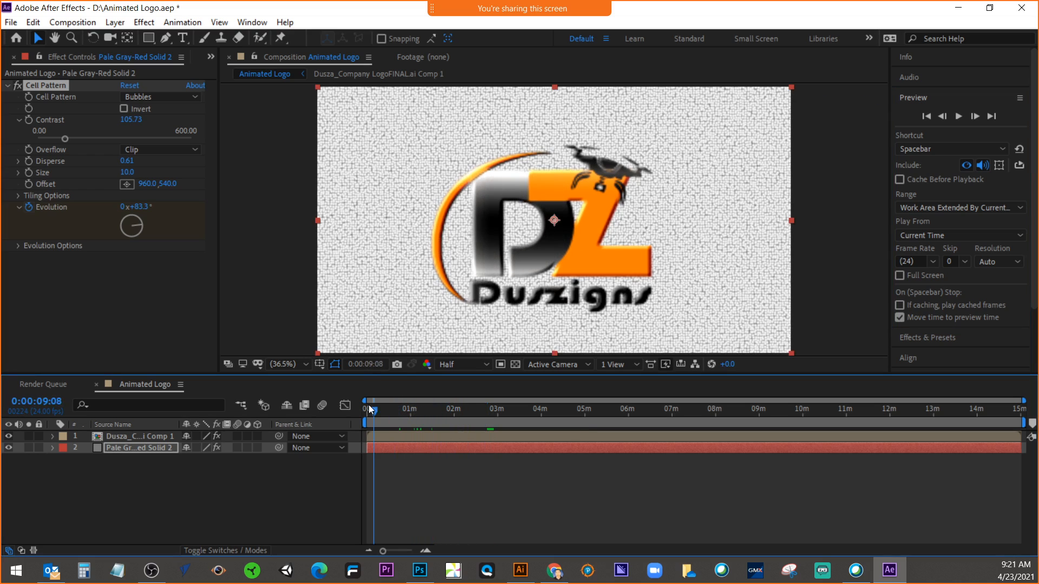
pyautogui.doubleClick(95, 449)
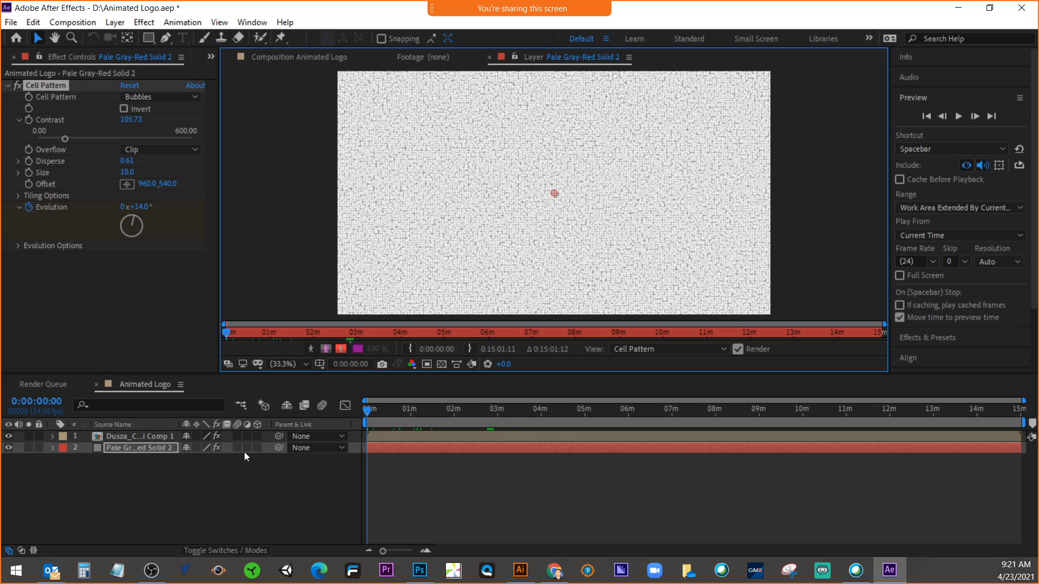
pyautogui.rightClick(95, 447)
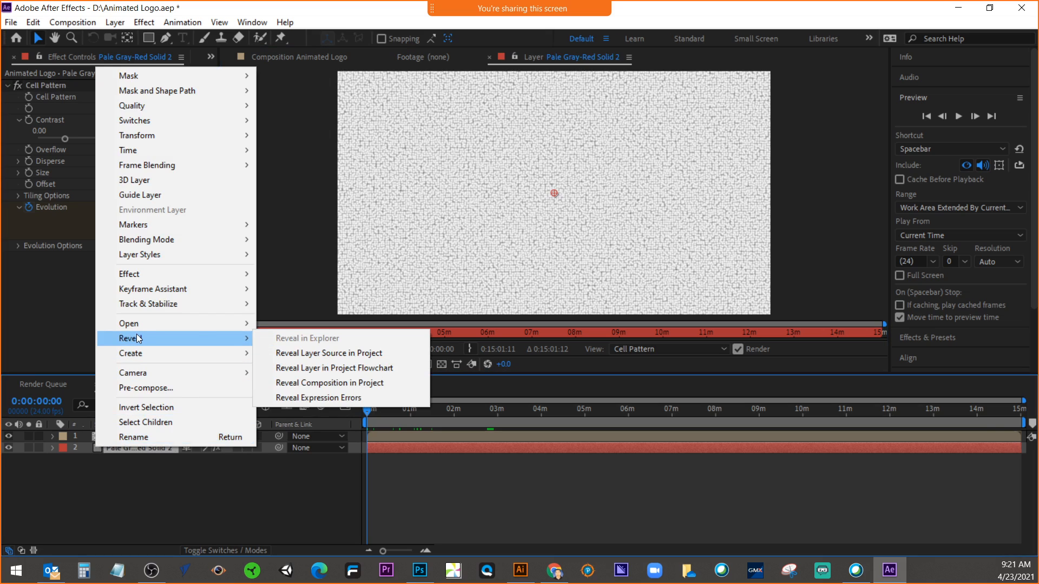
pyautogui.click(112, 468)
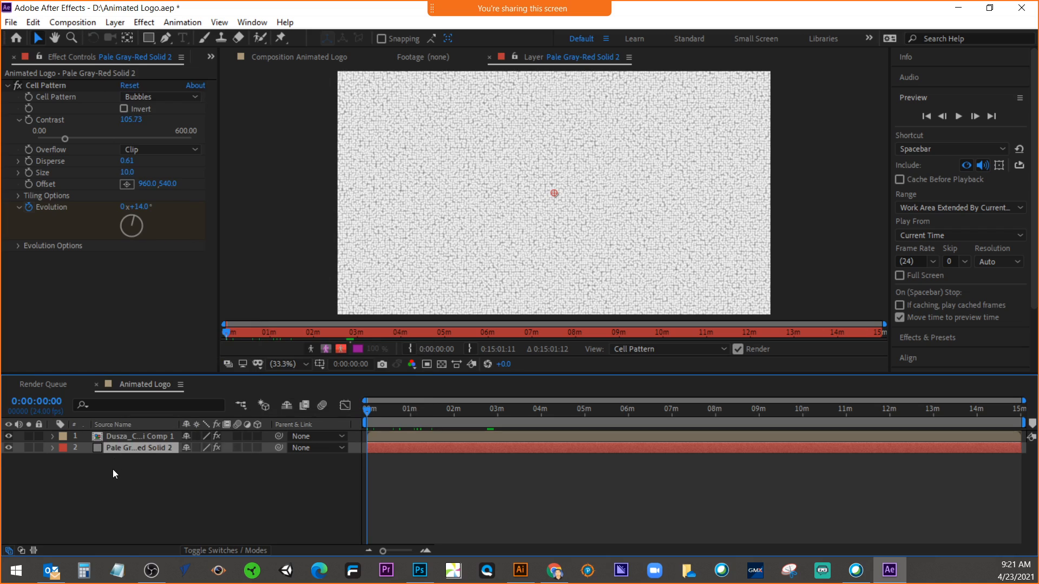
pyautogui.click(100, 444)
pyautogui.click(282, 57)
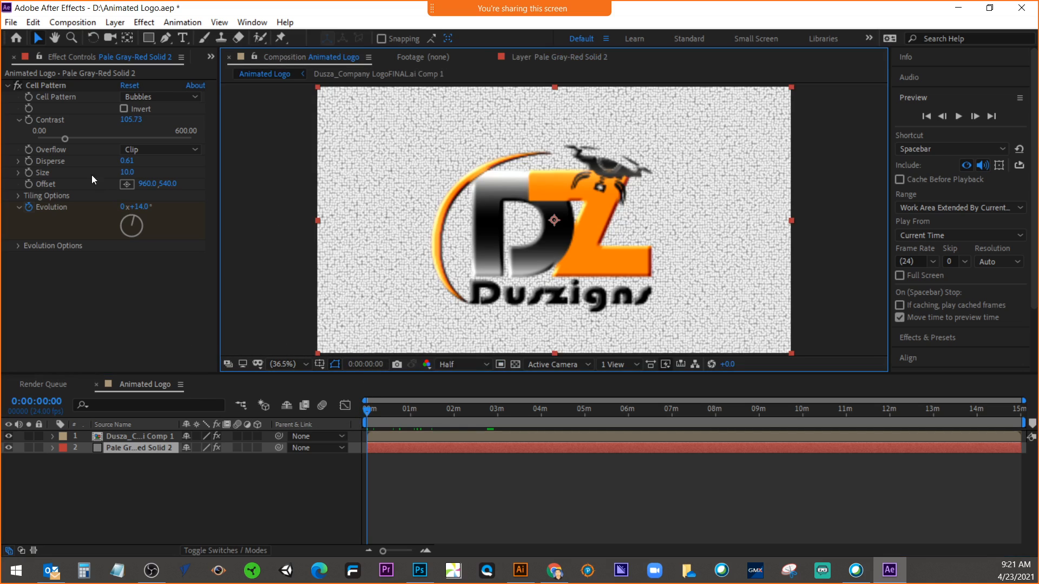
# Reset and delete the Cell Pattern effect on the gray solid and set the viewer resolution back to Full
pyautogui.click(130, 86)
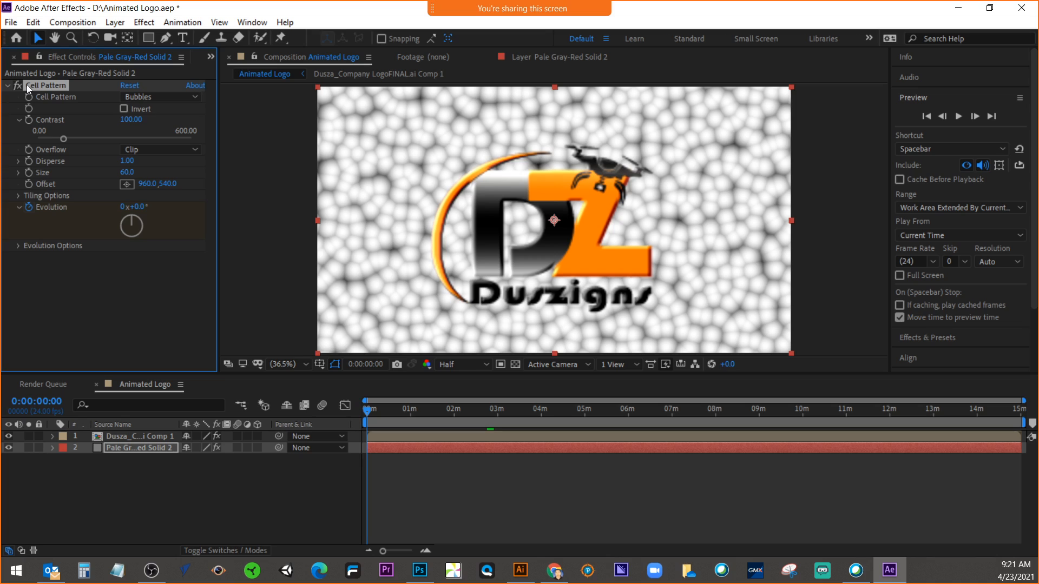
pyautogui.press('Delete')
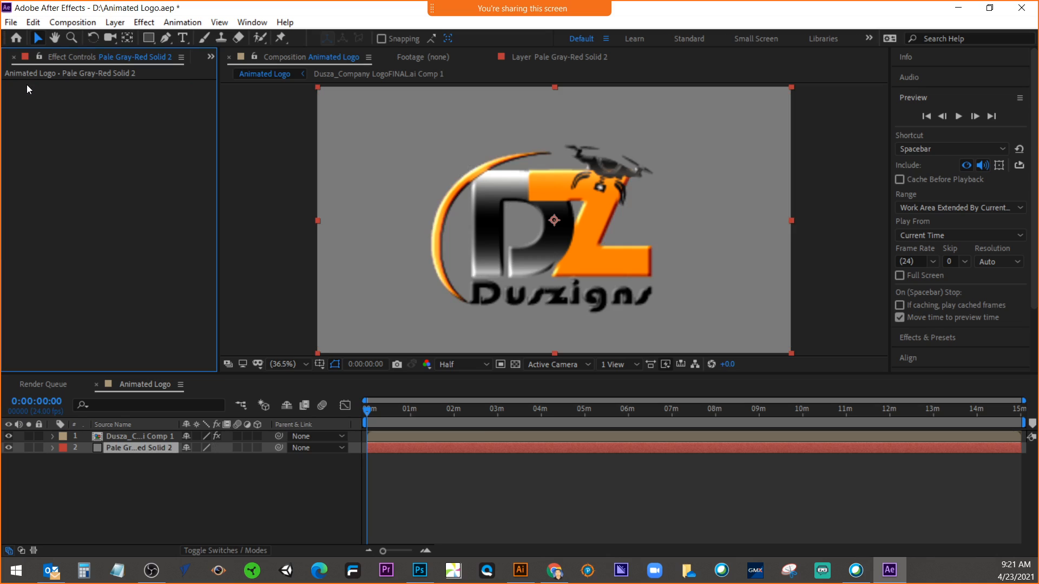
pyautogui.click(457, 364)
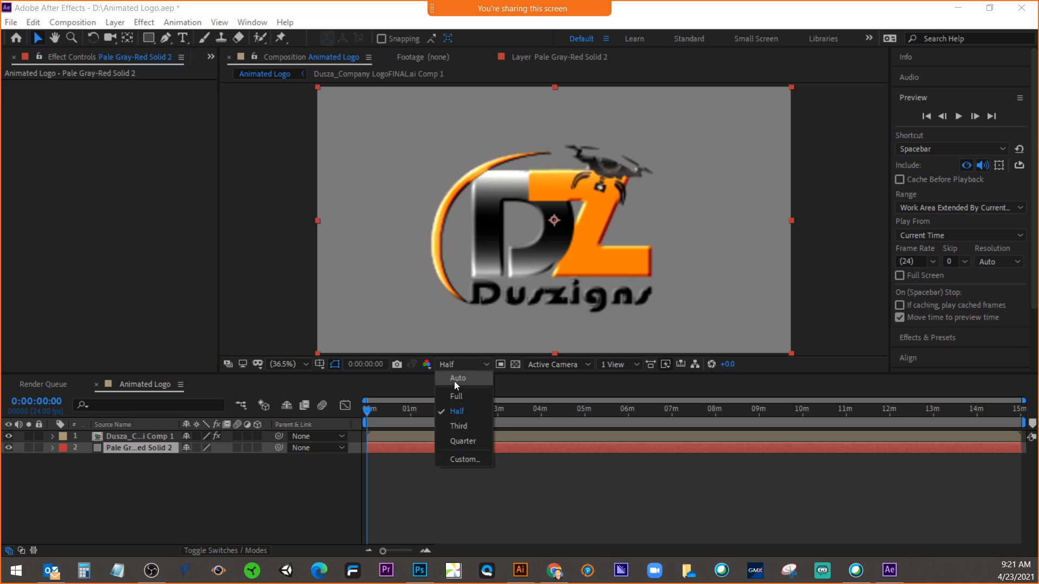
pyautogui.click(456, 394)
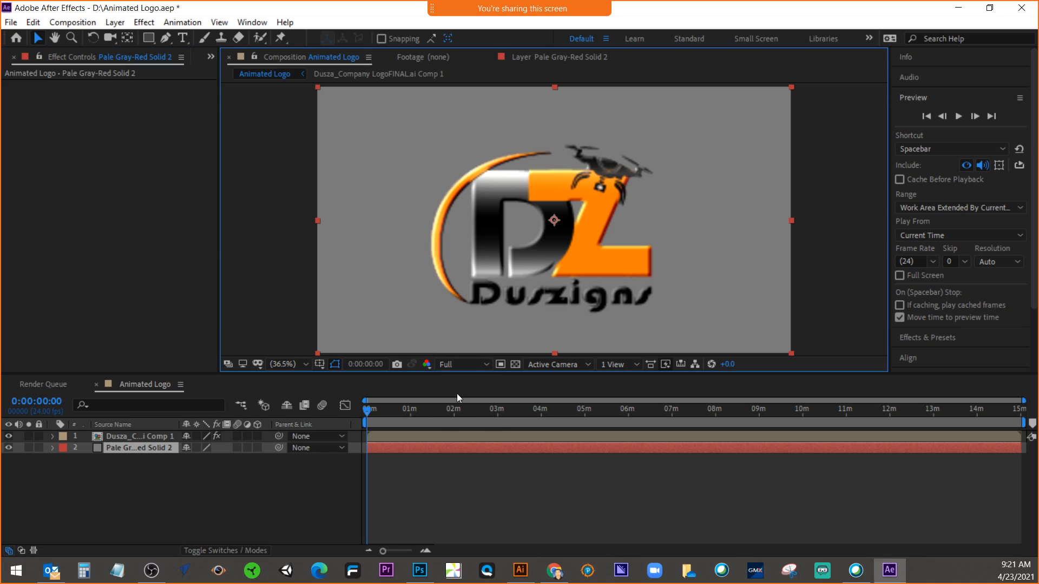
# Try the CC Threads effect on the gray solid and delete it
pyautogui.click(402, 451)
pyautogui.click(144, 22)
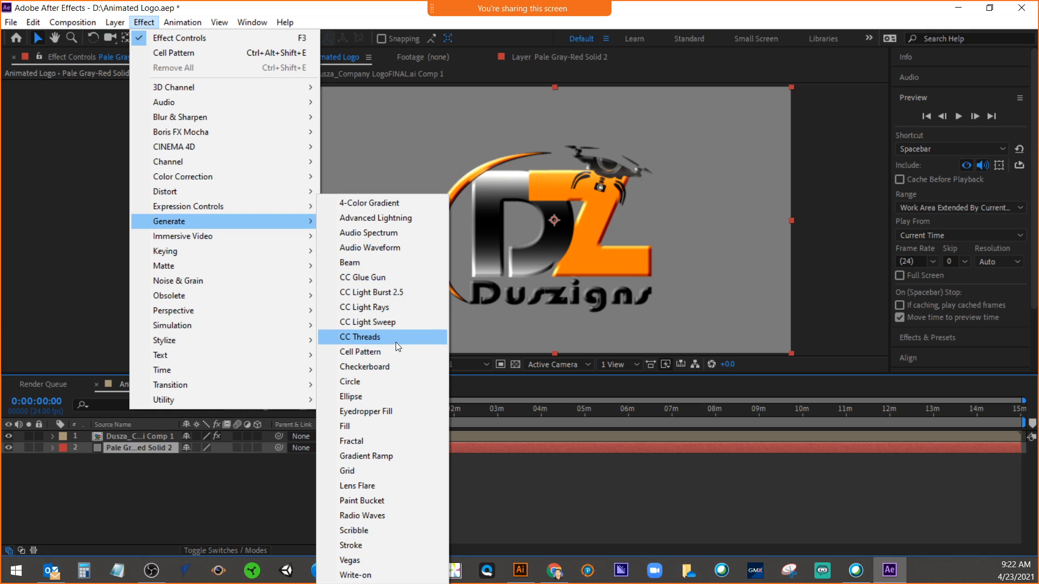
pyautogui.click(395, 338)
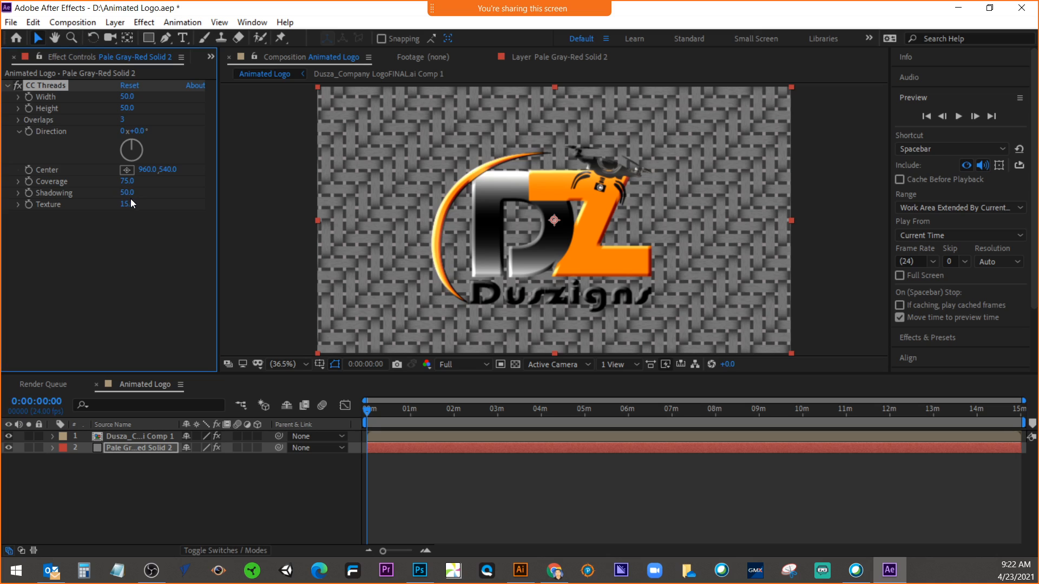
pyautogui.moveTo(131, 201); pyautogui.dragTo(11, 189)
pyautogui.press('Delete')
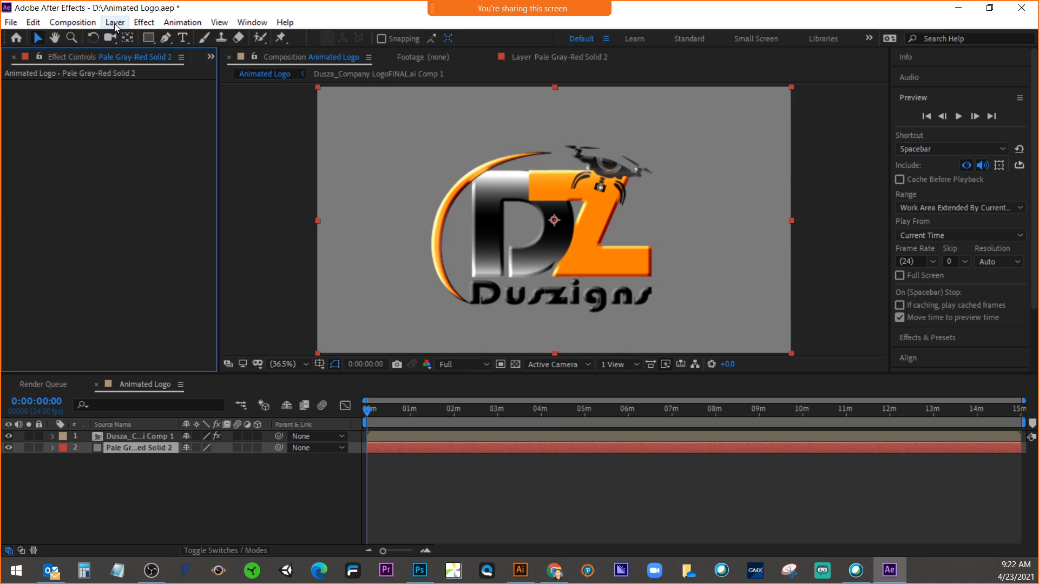
# Apply the Fractal effect to the gray solid and change its set choice to Julia
pyautogui.click(142, 23)
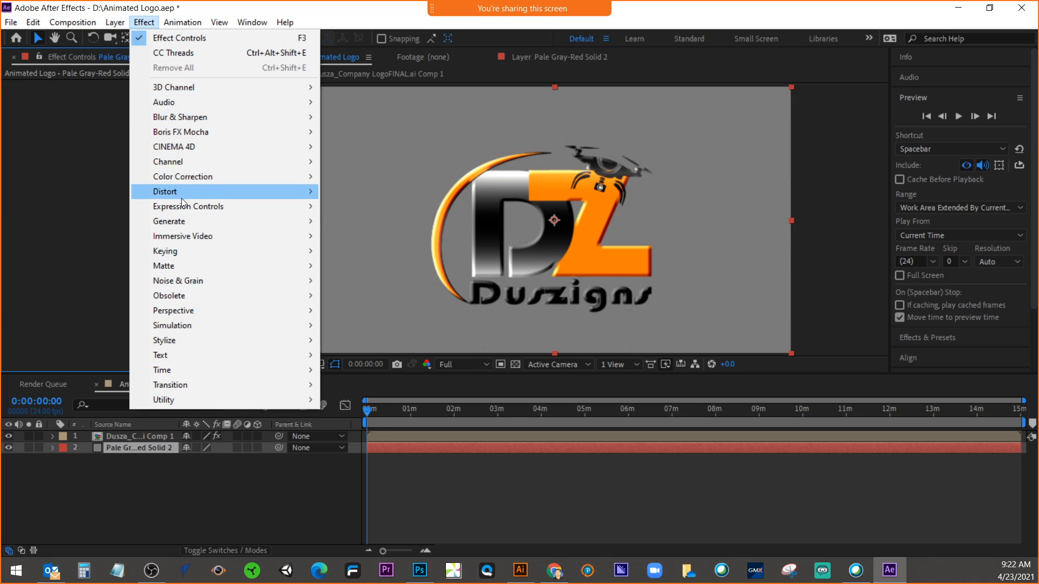
pyautogui.moveTo(187, 226)
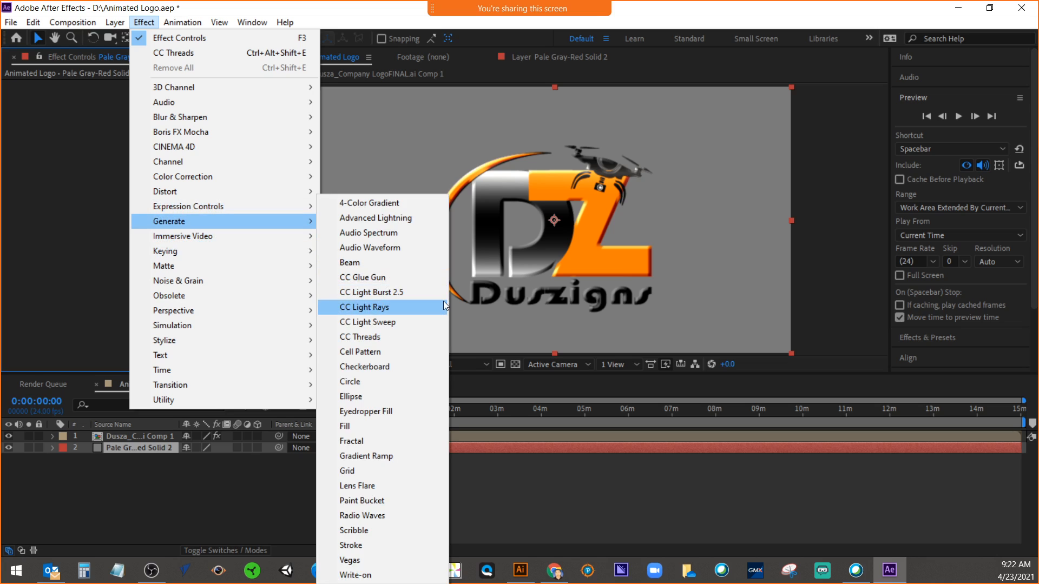
pyautogui.click(402, 439)
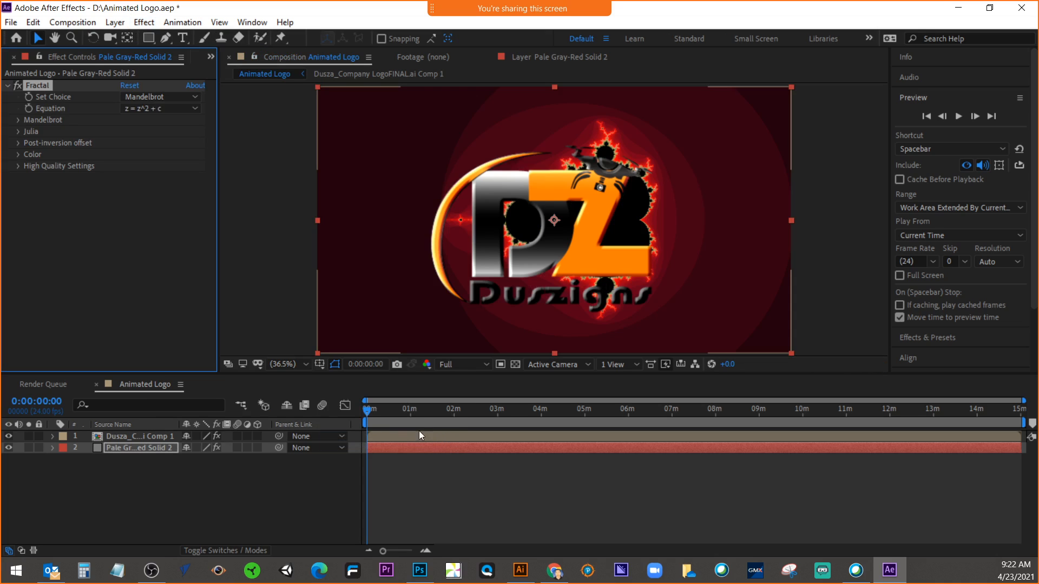
pyautogui.moveTo(373, 409); pyautogui.dragTo(331, 395)
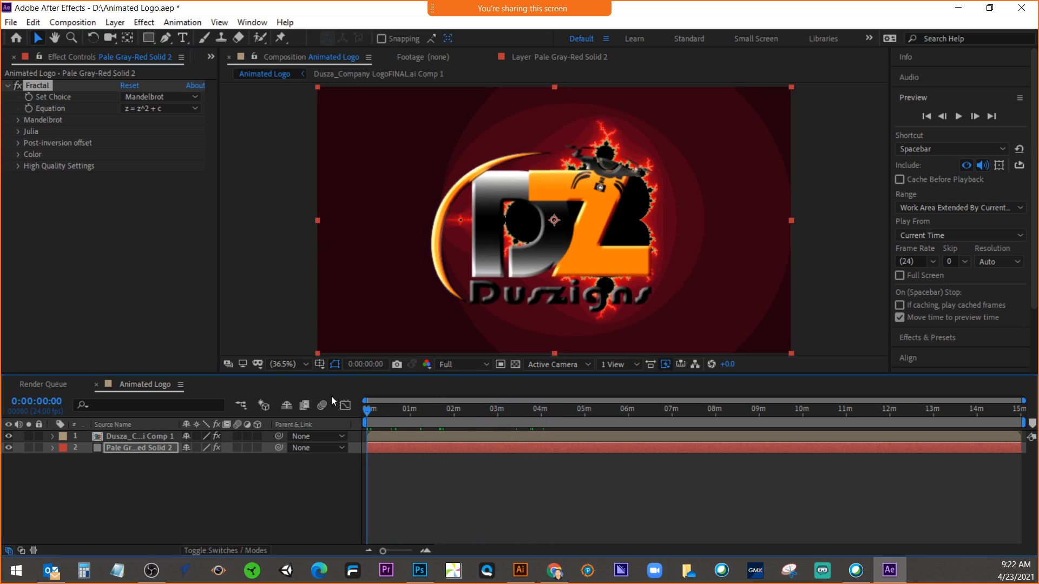
pyautogui.click(162, 98)
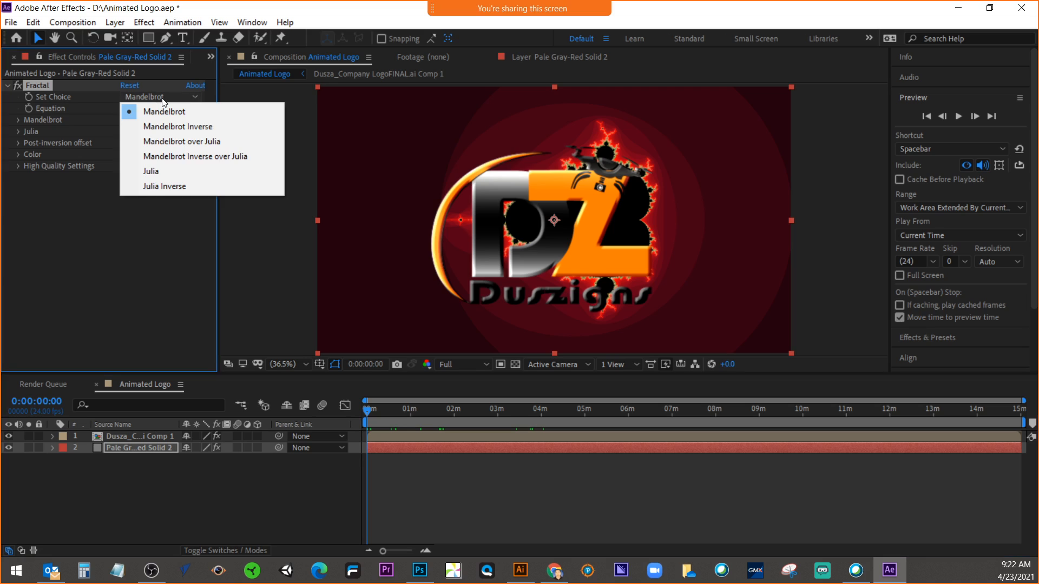
pyautogui.click(154, 173)
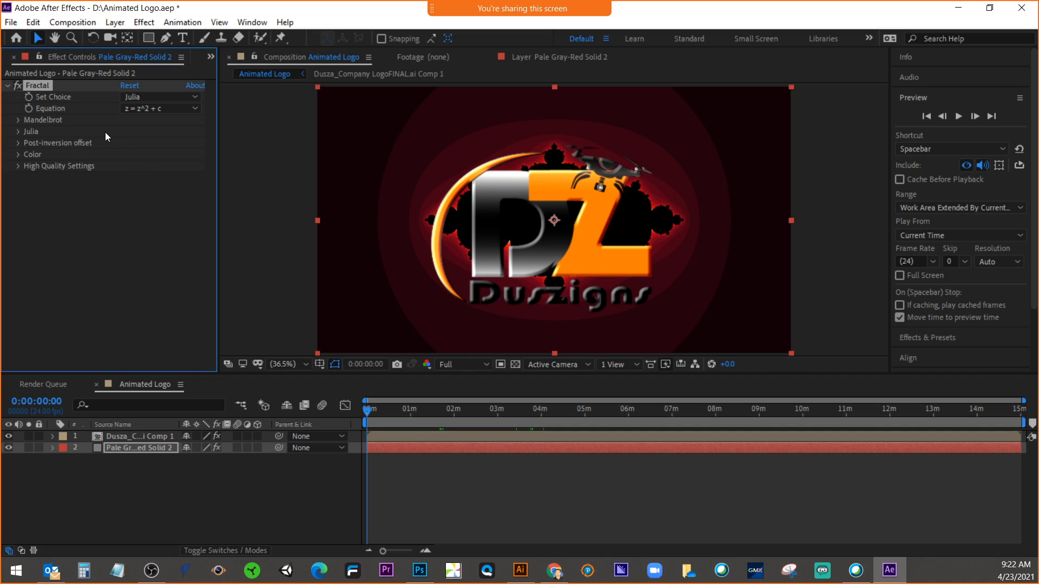
# Expand the Fractal effect's Julia settings and delete the effect from the gray solid
pyautogui.click(18, 132)
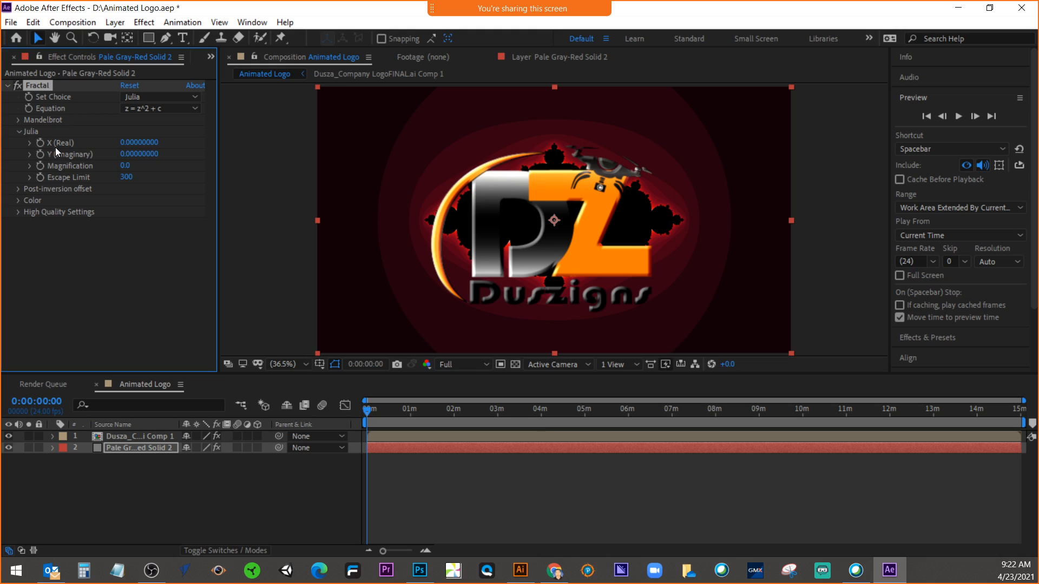
pyautogui.moveTo(127, 180); pyautogui.dragTo(109, 165)
pyautogui.press('Delete')
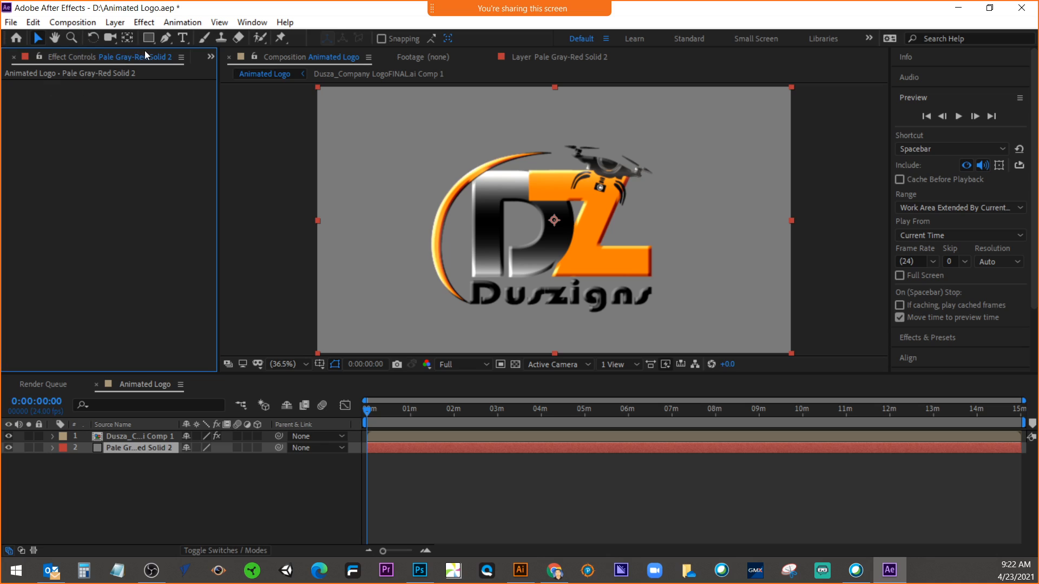
# Try the Radio Waves effect on the gray solid twice, deleting it each time
pyautogui.click(144, 22)
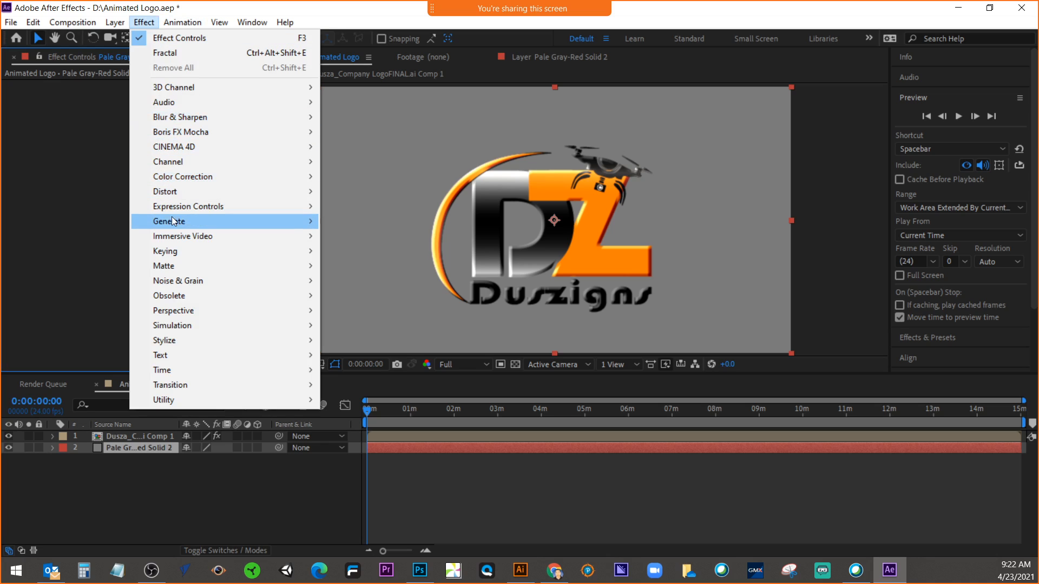
pyautogui.moveTo(178, 222)
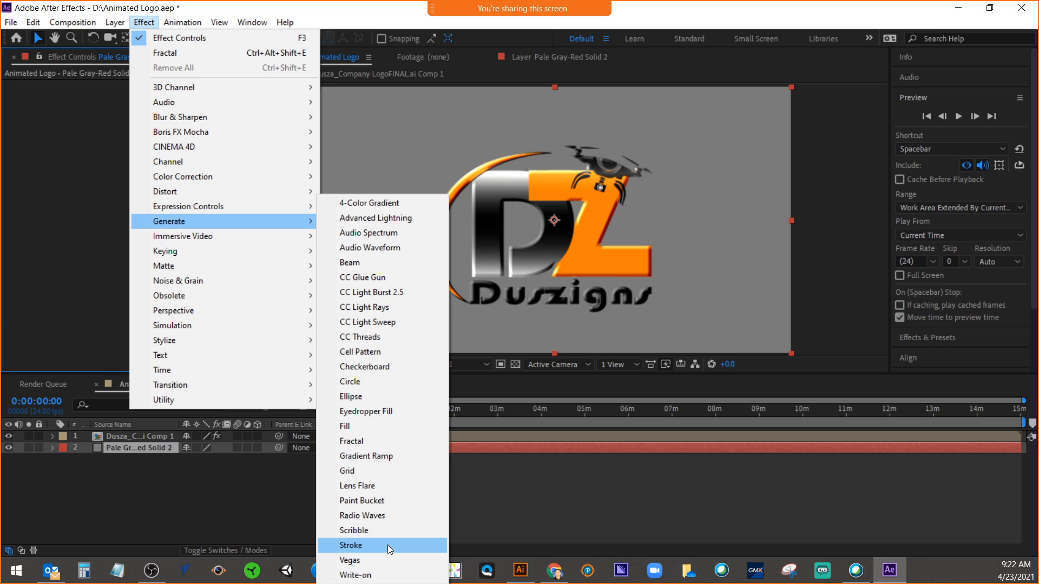
pyautogui.click(387, 517)
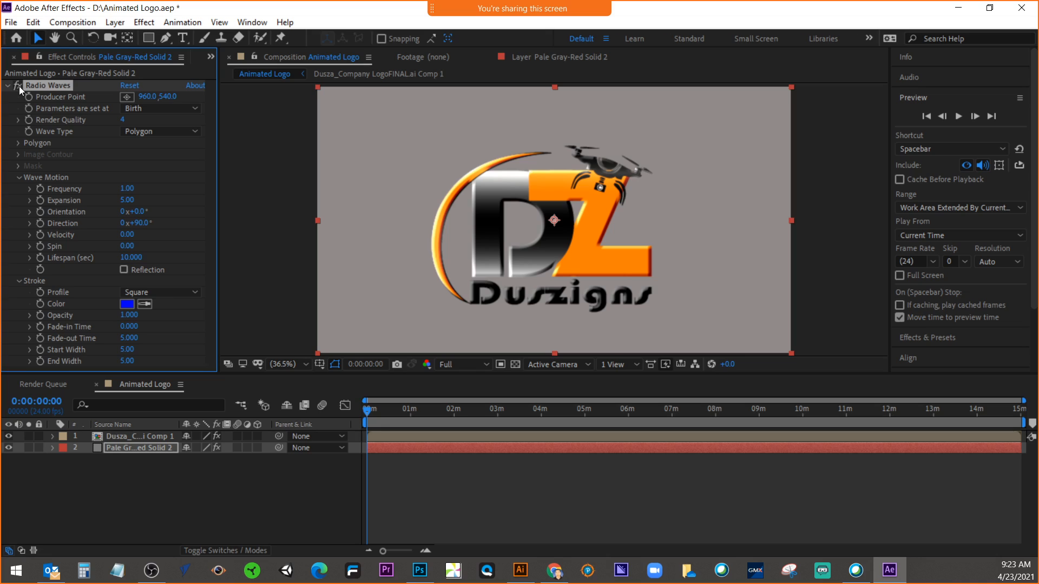
pyautogui.press('Delete')
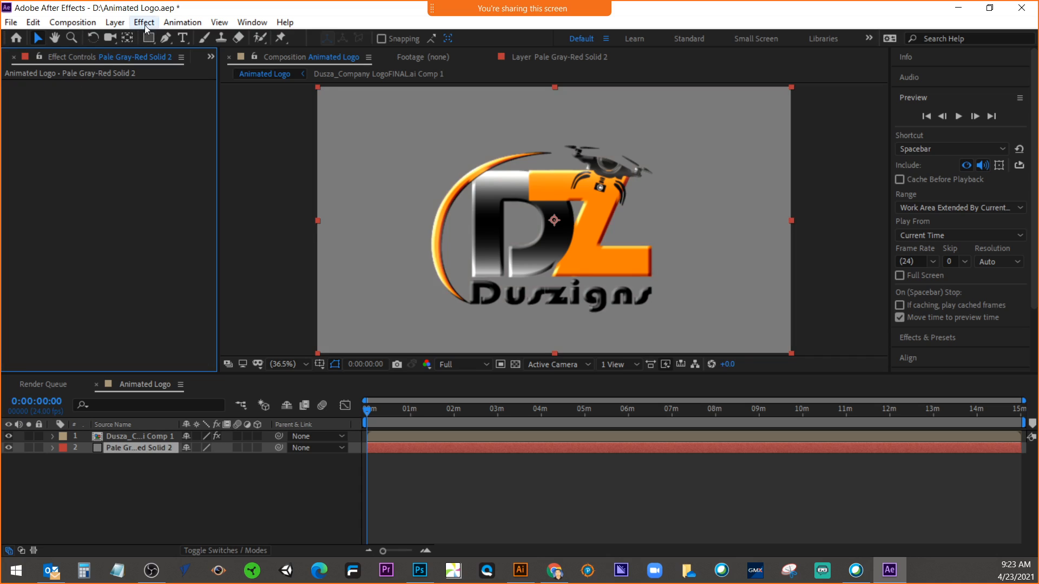
pyautogui.click(144, 23)
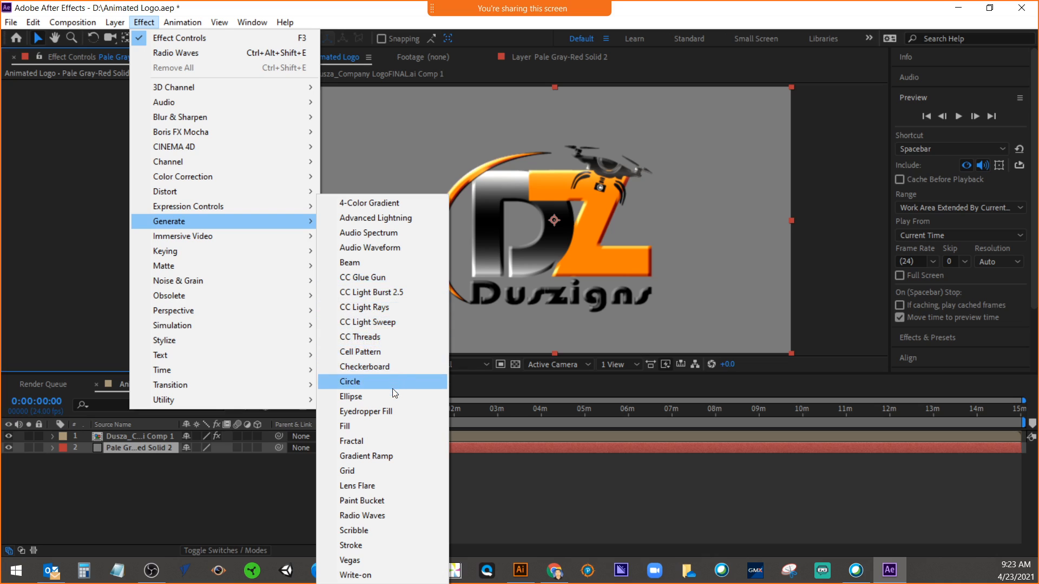
pyautogui.click(388, 518)
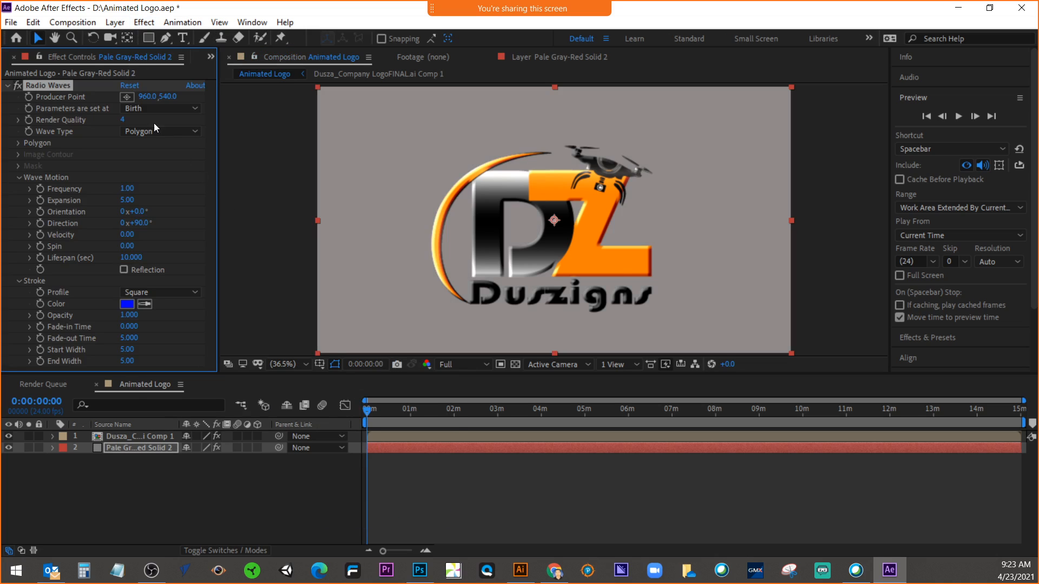
pyautogui.press('Delete')
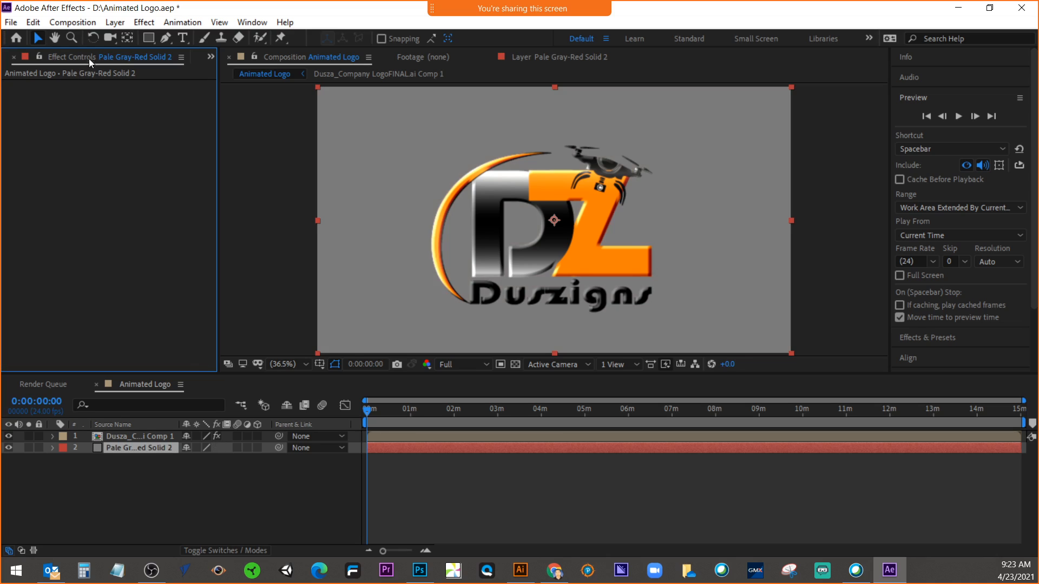
# Try the Fractal Noise effect on the gray solid and delete it
pyautogui.click(144, 22)
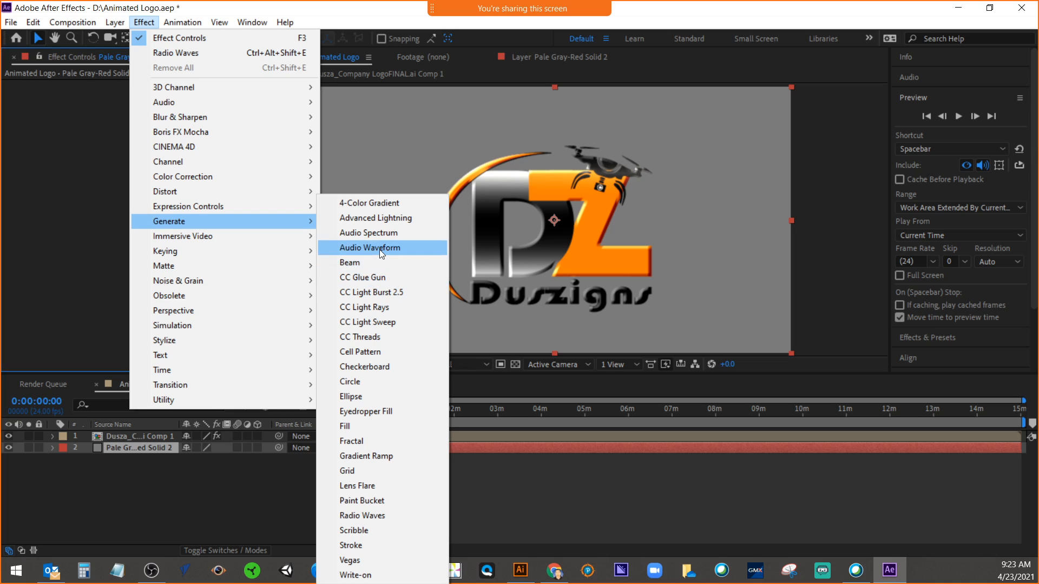
pyautogui.moveTo(282, 291)
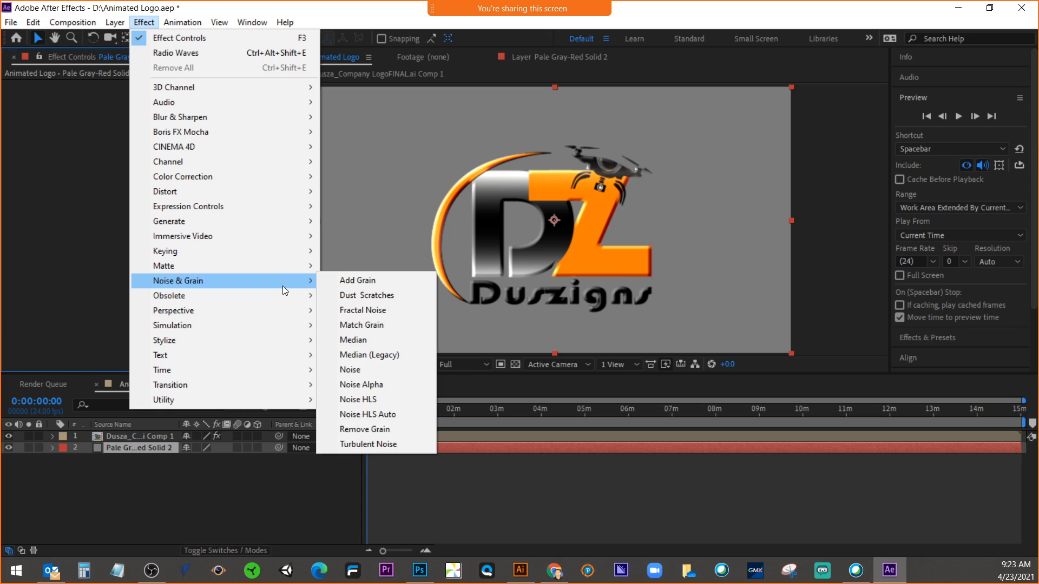
pyautogui.click(355, 311)
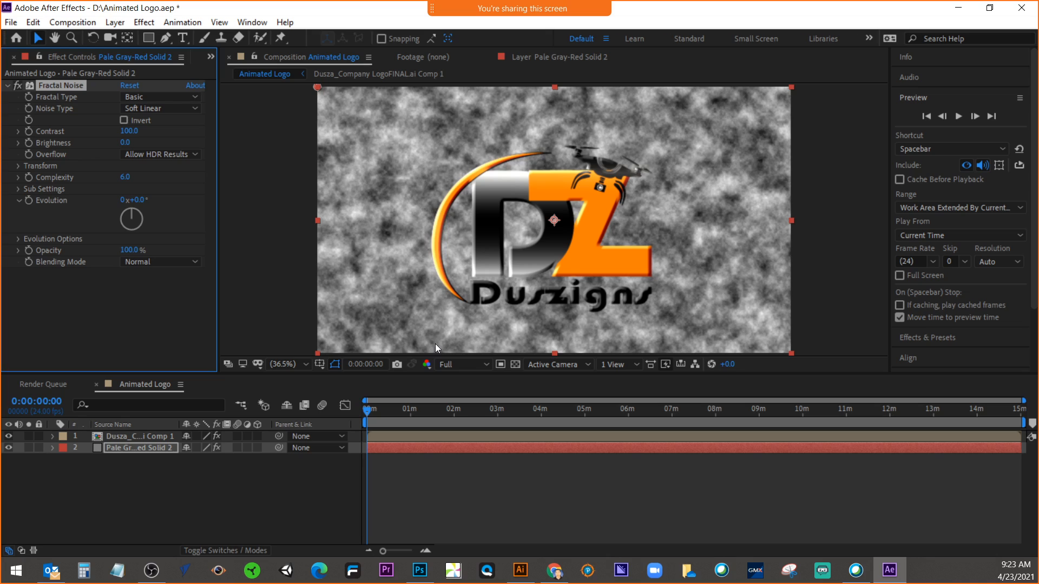
pyautogui.press('Delete')
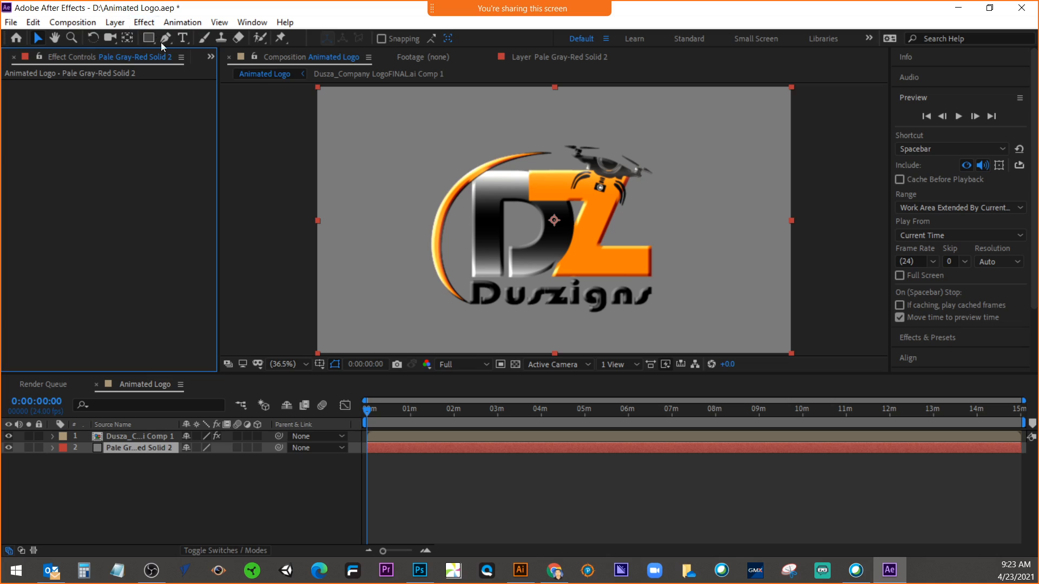
pyautogui.rightClick(165, 476)
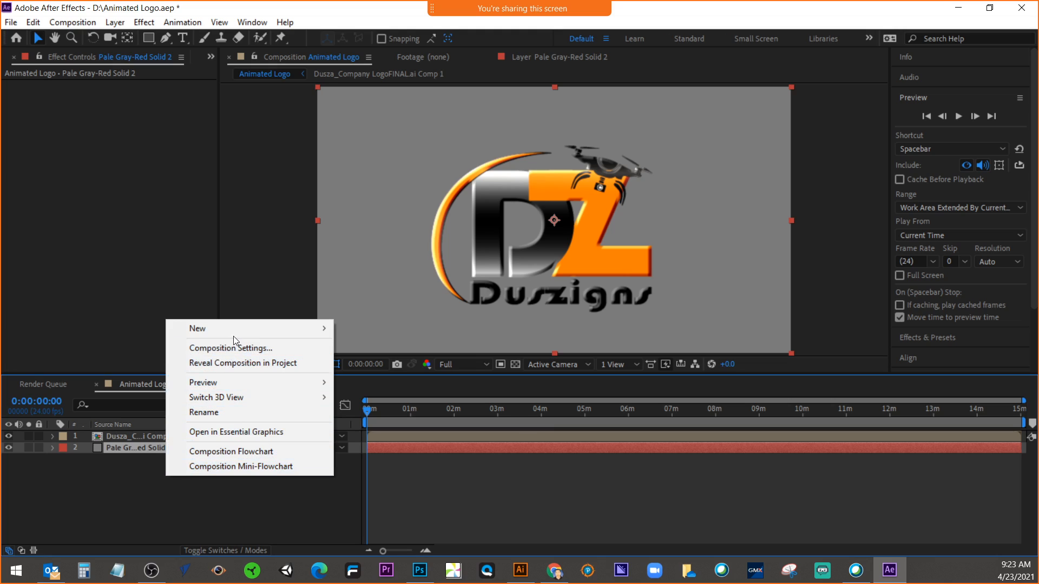
pyautogui.moveTo(233, 335)
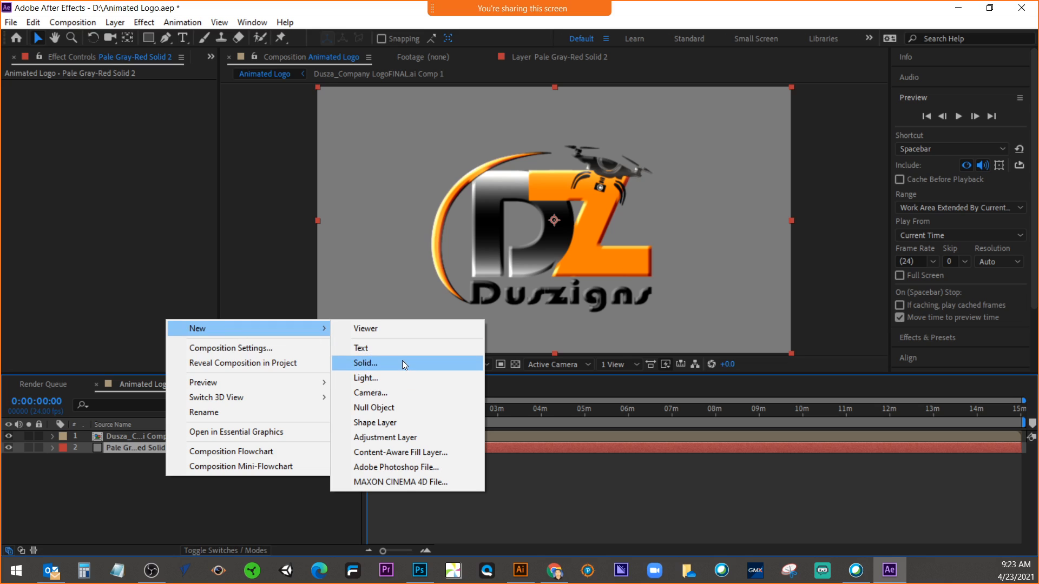
pyautogui.click(184, 510)
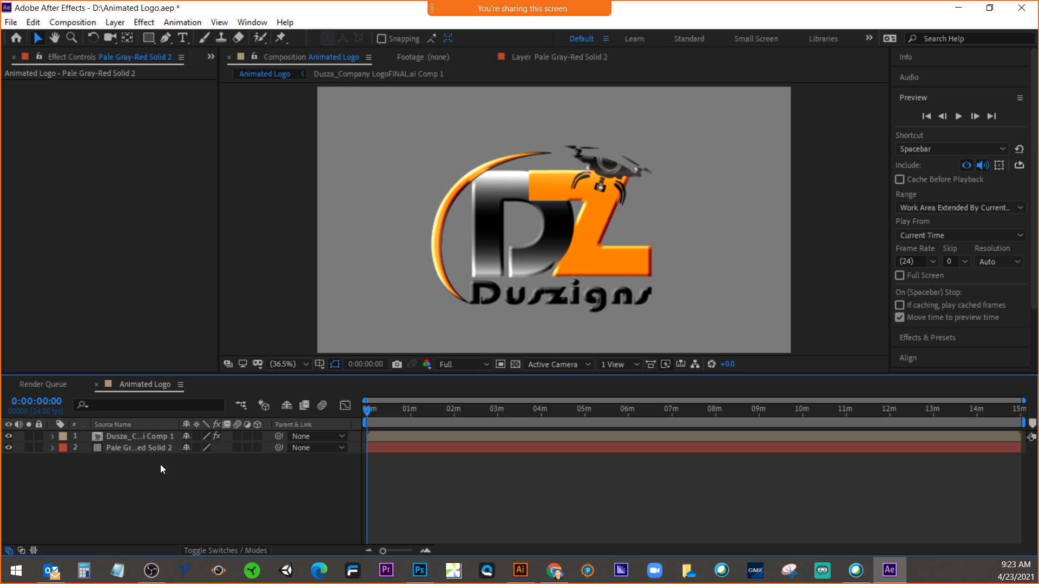
# Apply the Fractal Noise effect to the gray solid and lower its contrast to 42
pyautogui.click(447, 446)
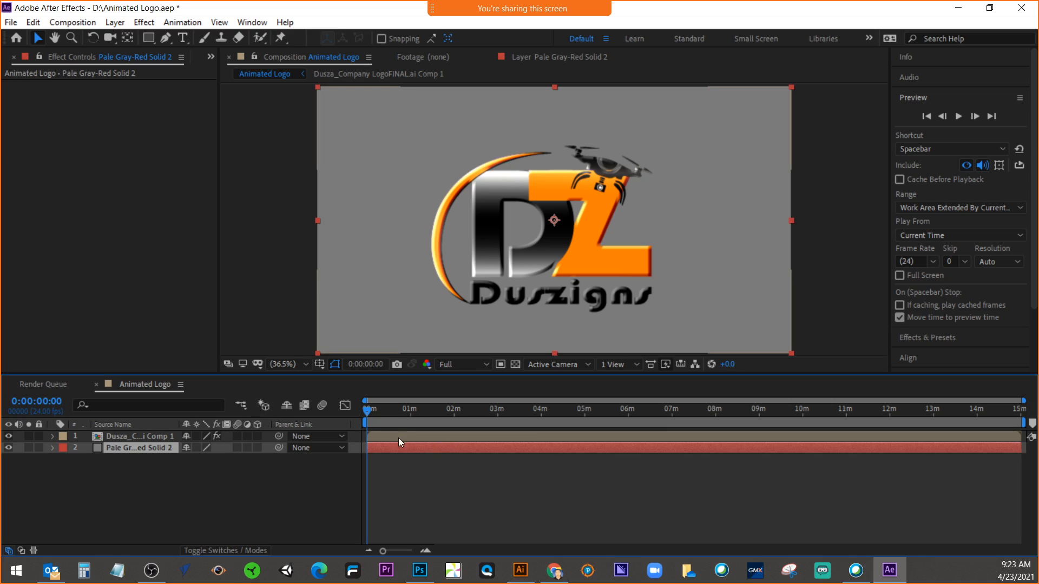
pyautogui.click(144, 22)
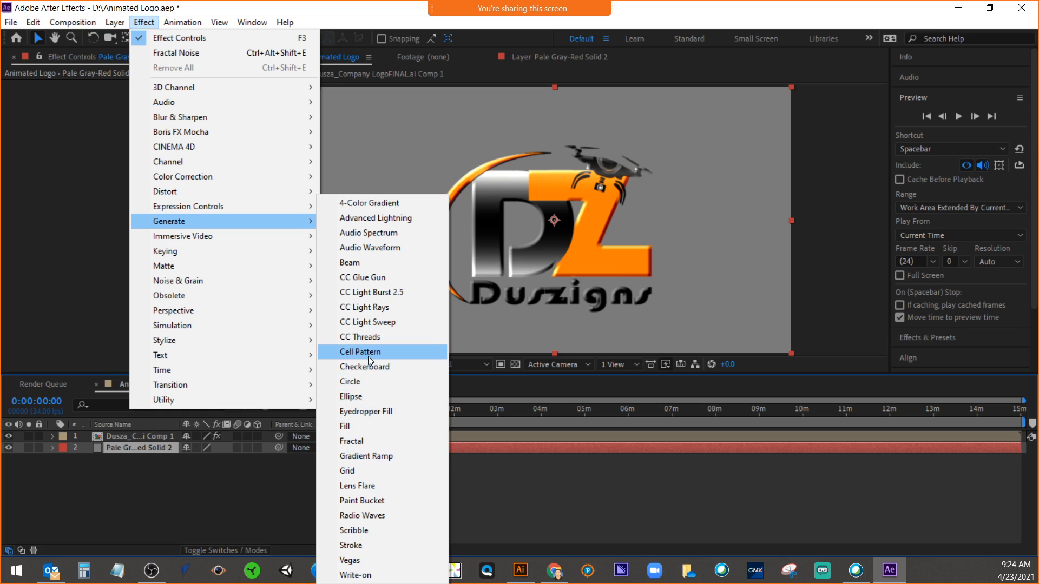
pyautogui.moveTo(268, 279)
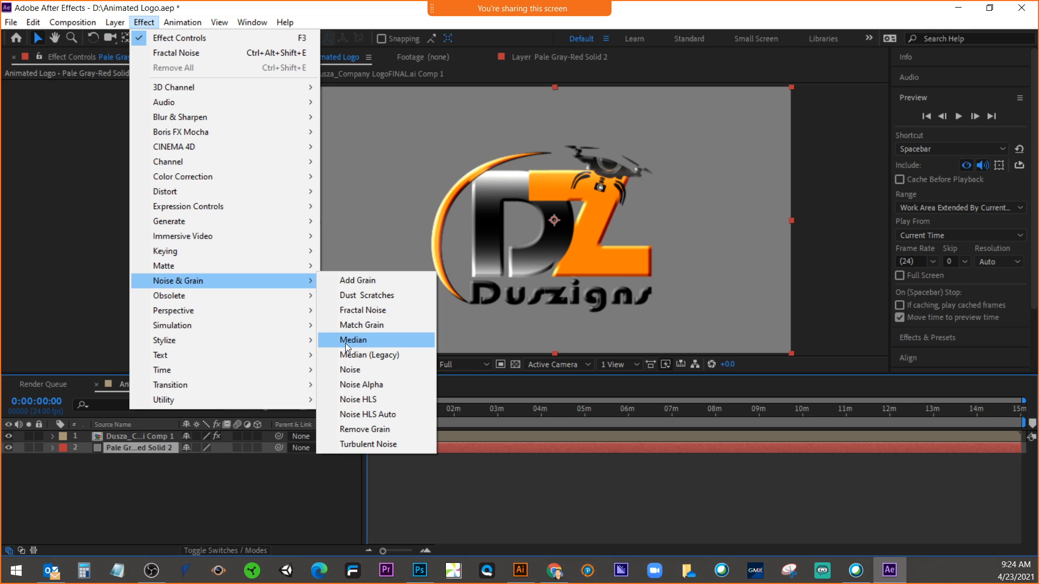
pyautogui.click(361, 311)
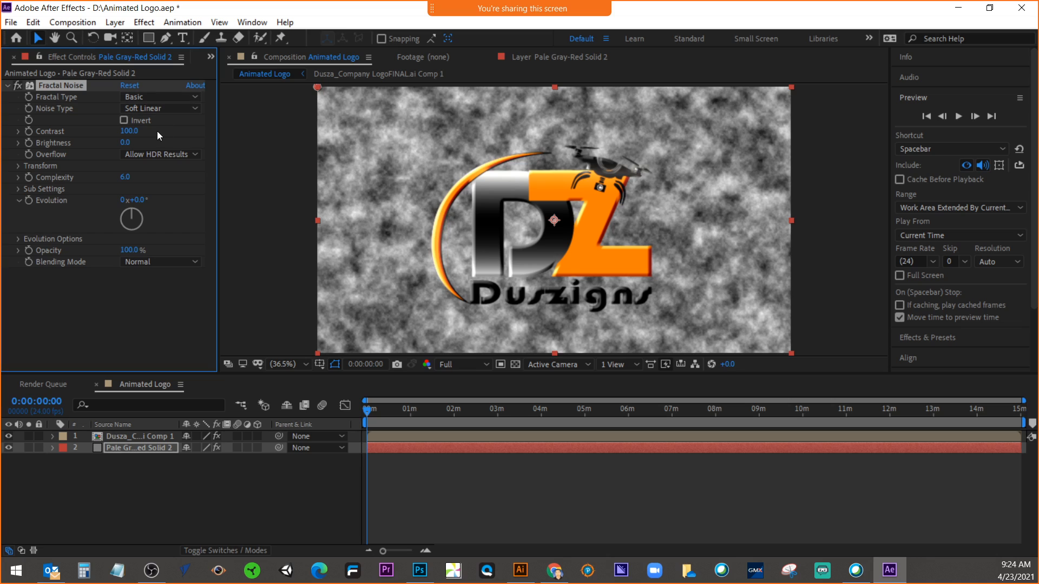
pyautogui.moveTo(136, 131); pyautogui.dragTo(101, 131)
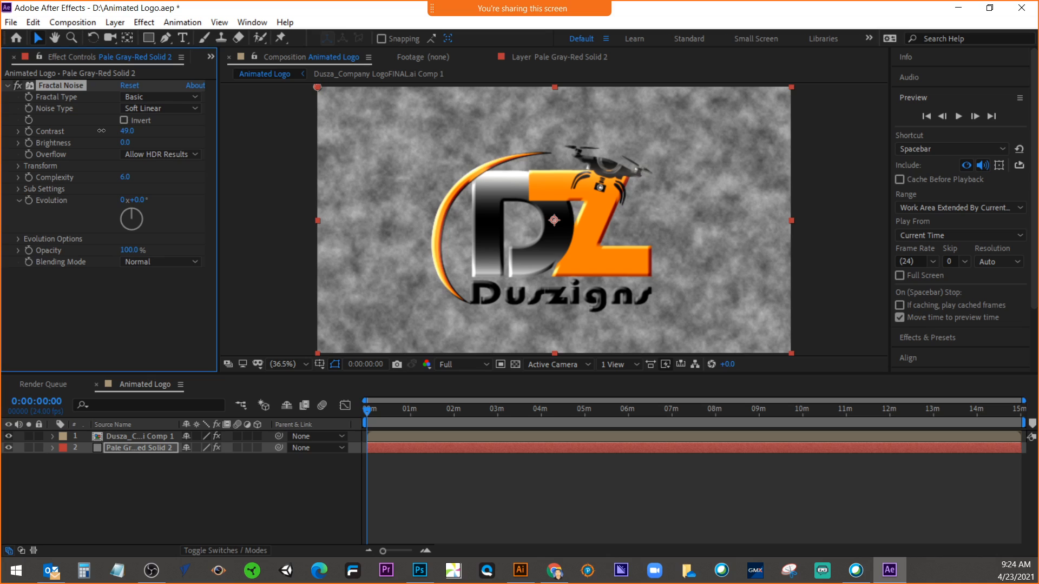
pyautogui.moveTo(101, 131); pyautogui.dragTo(96, 130)
# Try the Block noise type in Fractal Noise and return it to Soft Linear
pyautogui.click(153, 106)
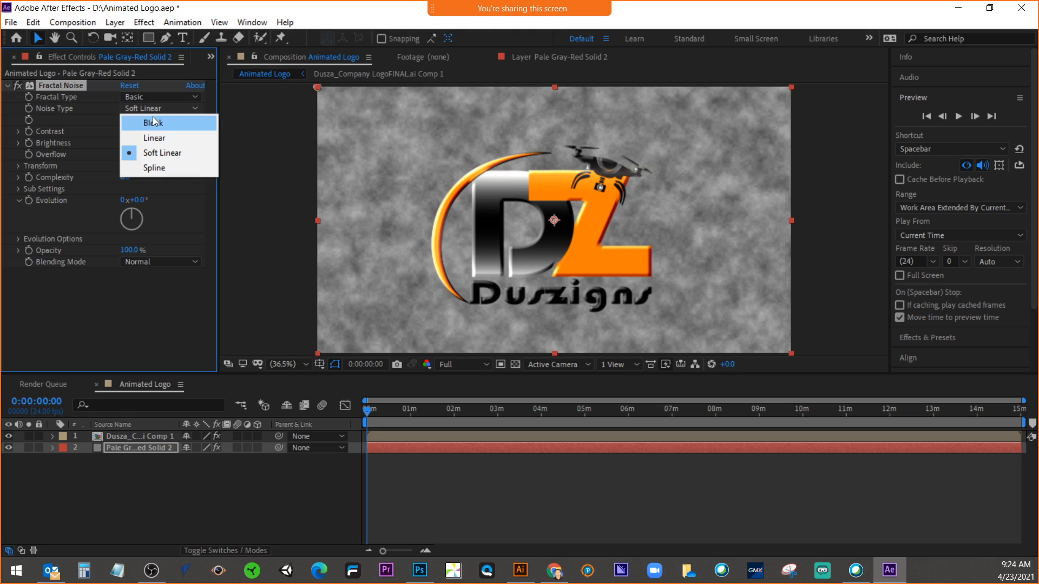
pyautogui.click(153, 119)
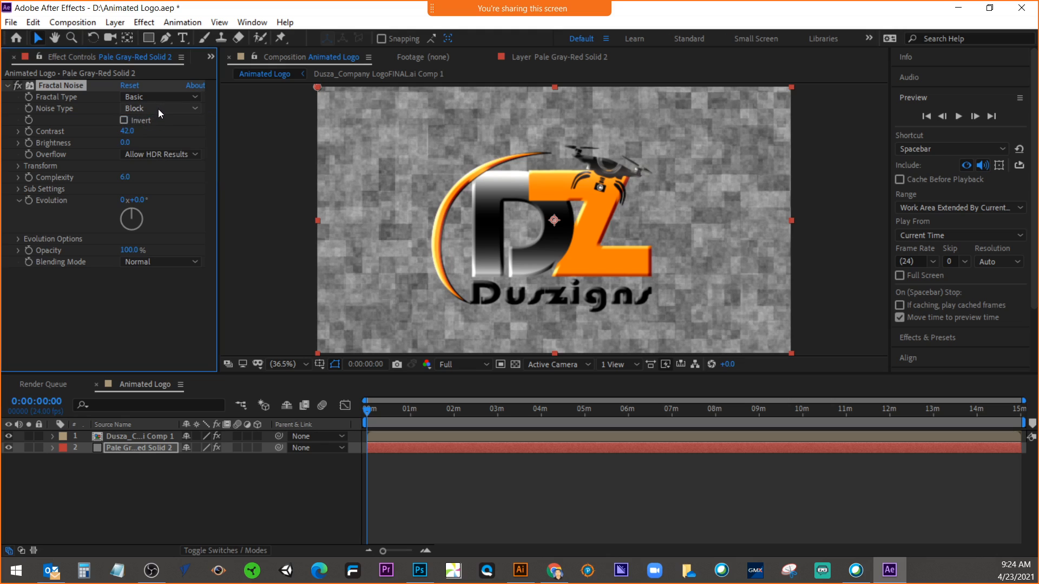
pyautogui.click(158, 108)
pyautogui.click(160, 152)
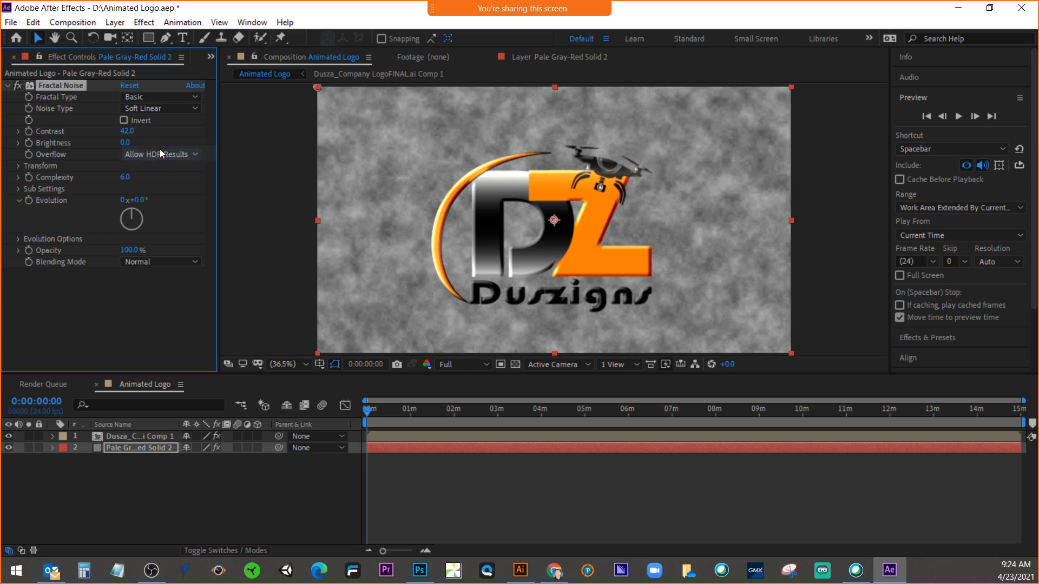
# Try the Turbulent Smooth, Max, Smeary and Terrain fractal types on the background noise, then return it to Basic
pyautogui.click(151, 98)
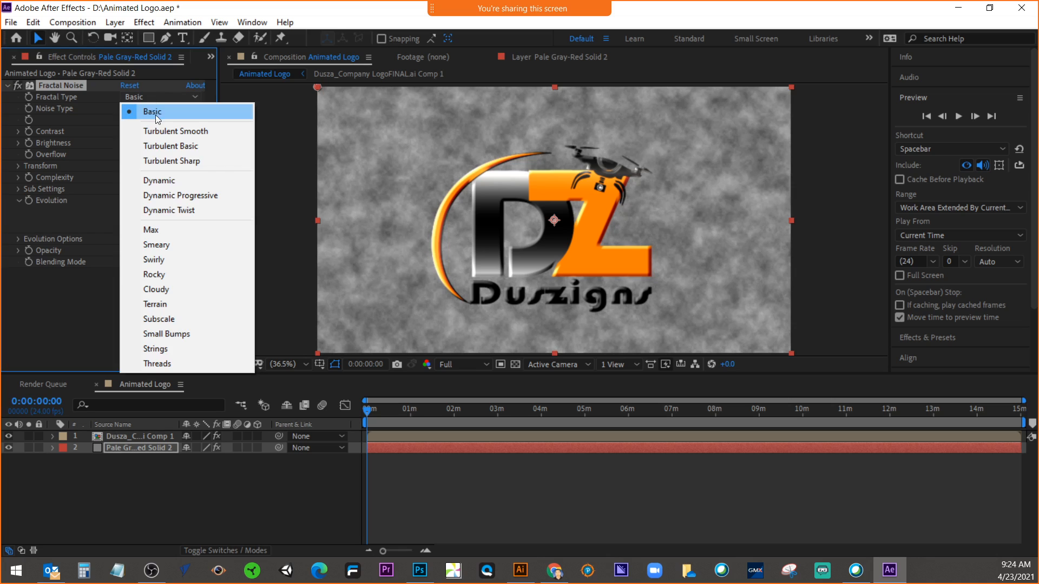
pyautogui.click(161, 130)
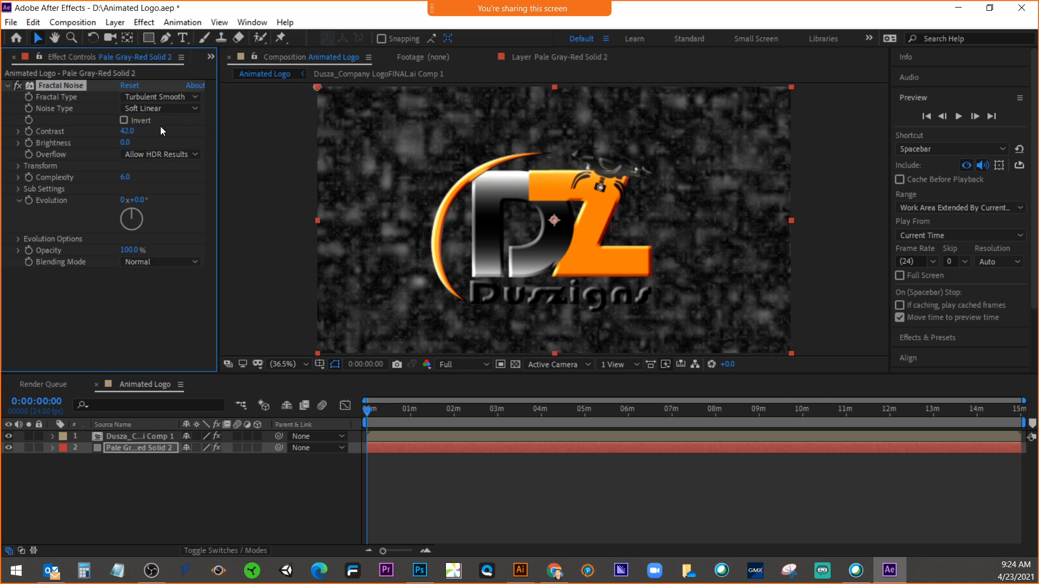
pyautogui.click(151, 96)
pyautogui.click(156, 228)
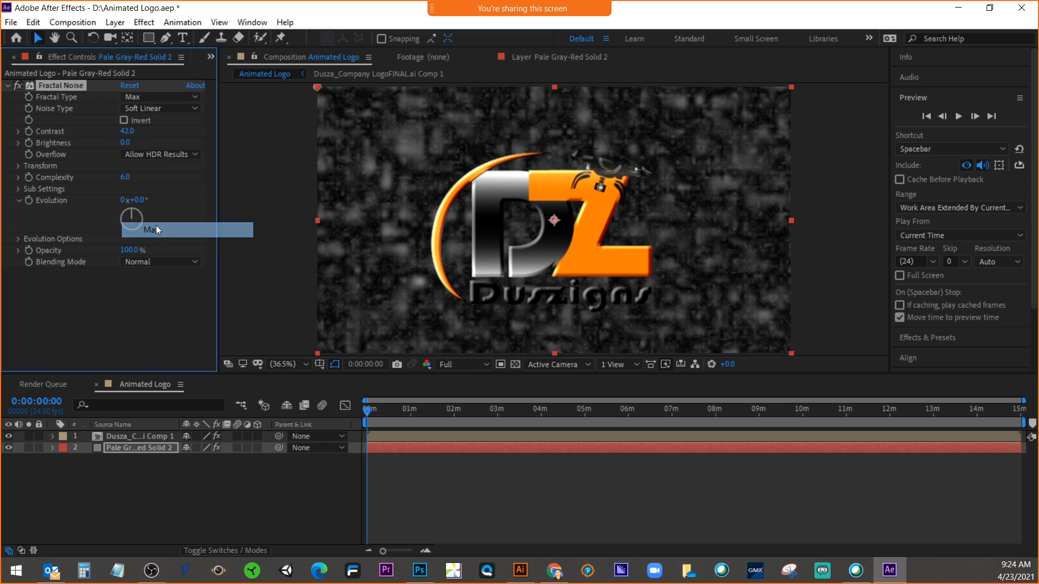
pyautogui.click(165, 97)
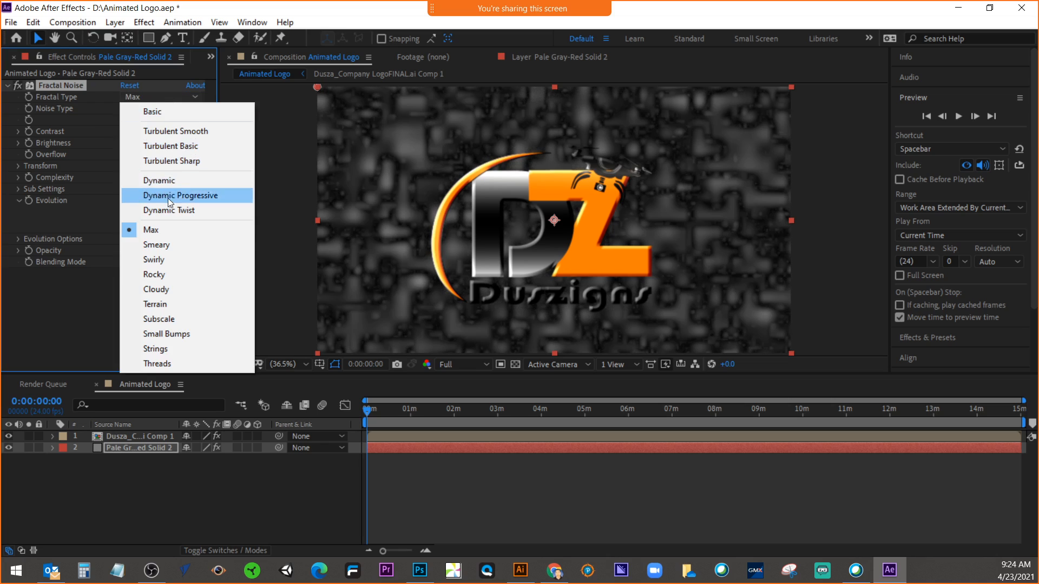
pyautogui.click(168, 246)
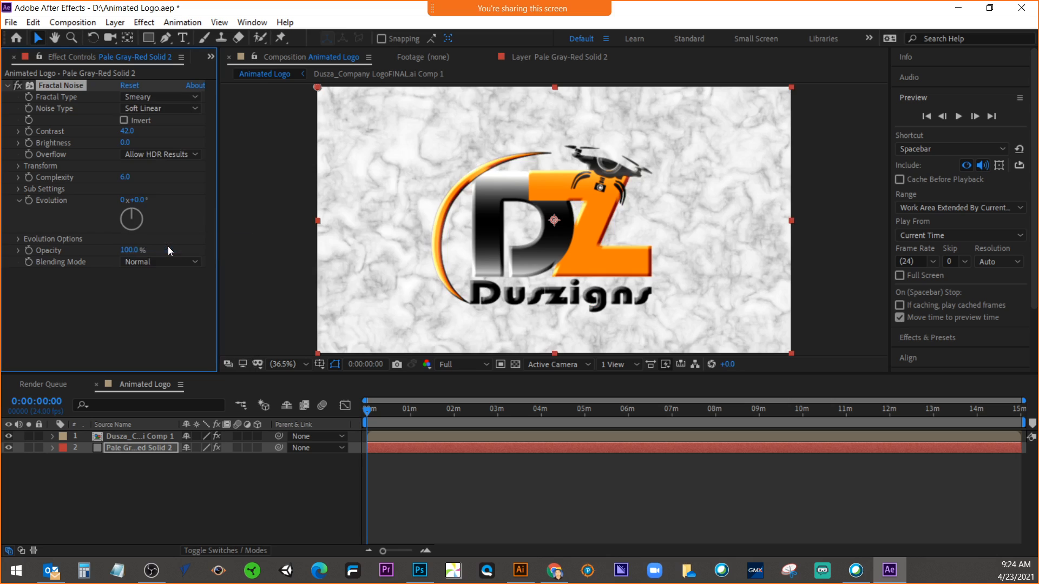
pyautogui.click(165, 96)
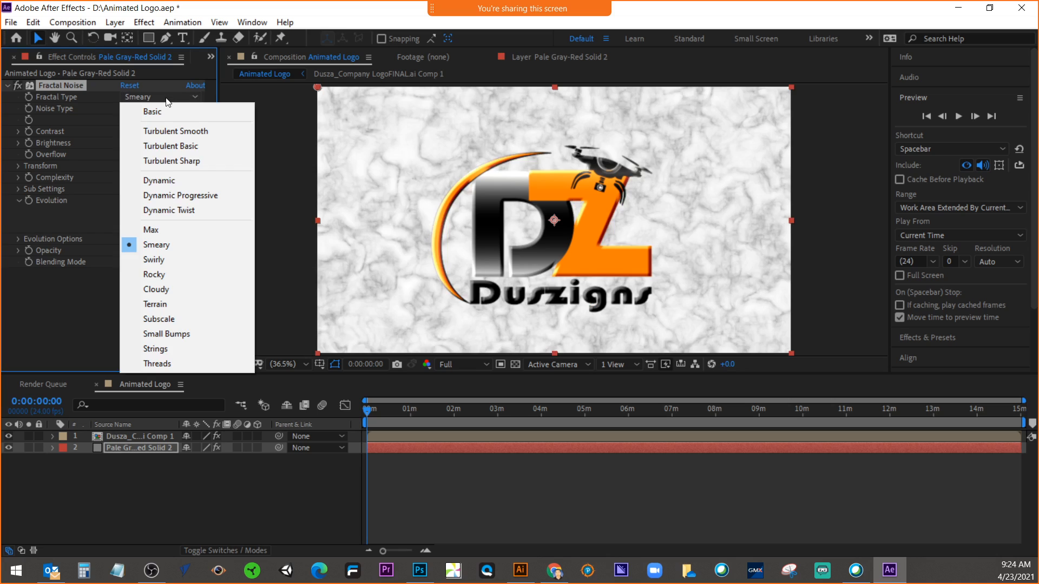
pyautogui.click(174, 304)
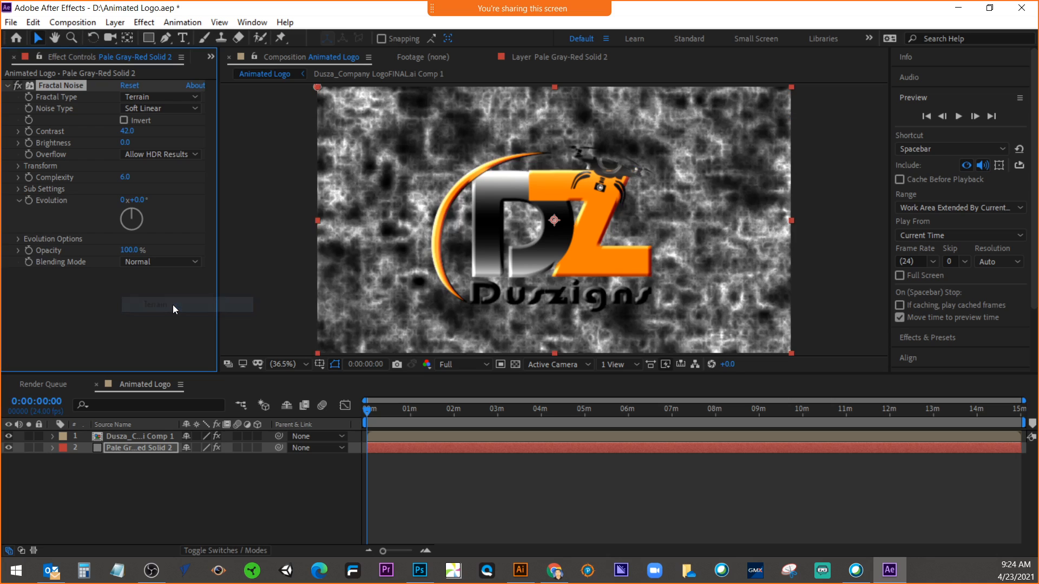
pyautogui.click(160, 98)
pyautogui.click(161, 112)
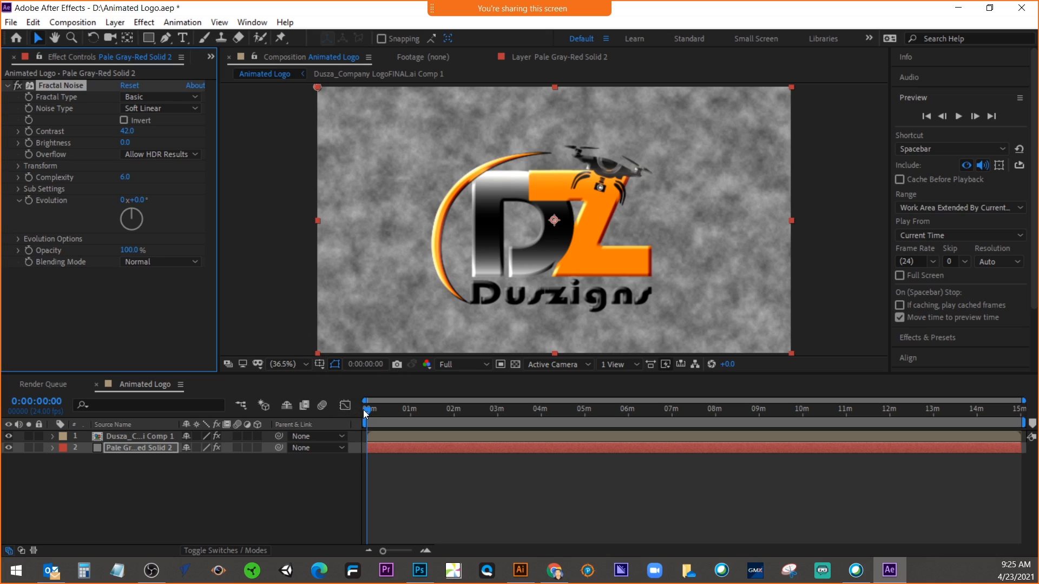
# Keyframe Fractal Noise's Evolution from 0° at the composition start to 255° at 0:09:55:02, and return the playhead to the start
pyautogui.moveTo(365, 411)
pyautogui.mouseDown()
pyautogui.moveTo(567, 420)
pyautogui.moveTo(358, 415)
pyautogui.mouseUp()
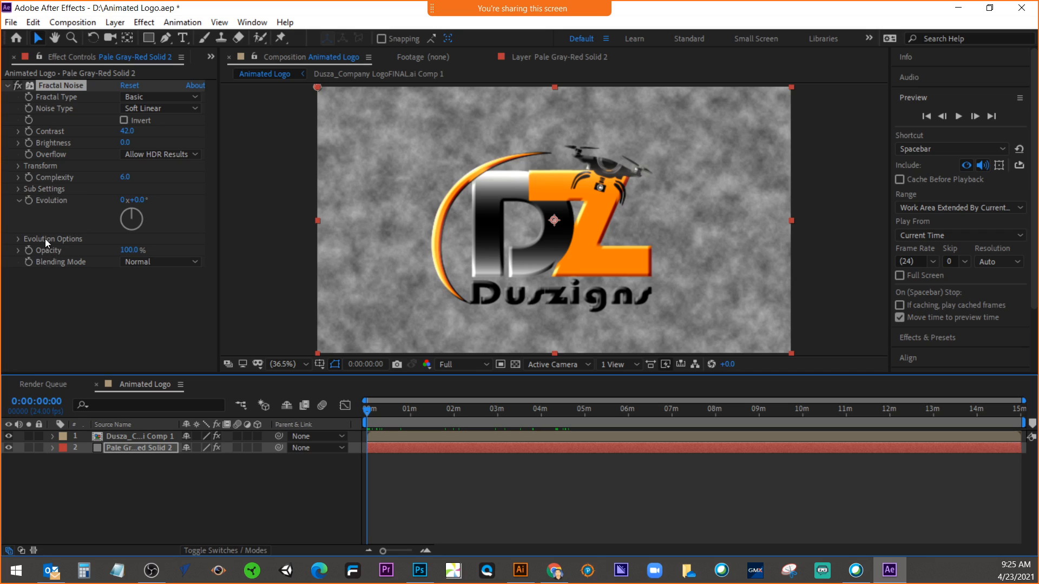
pyautogui.click(30, 203)
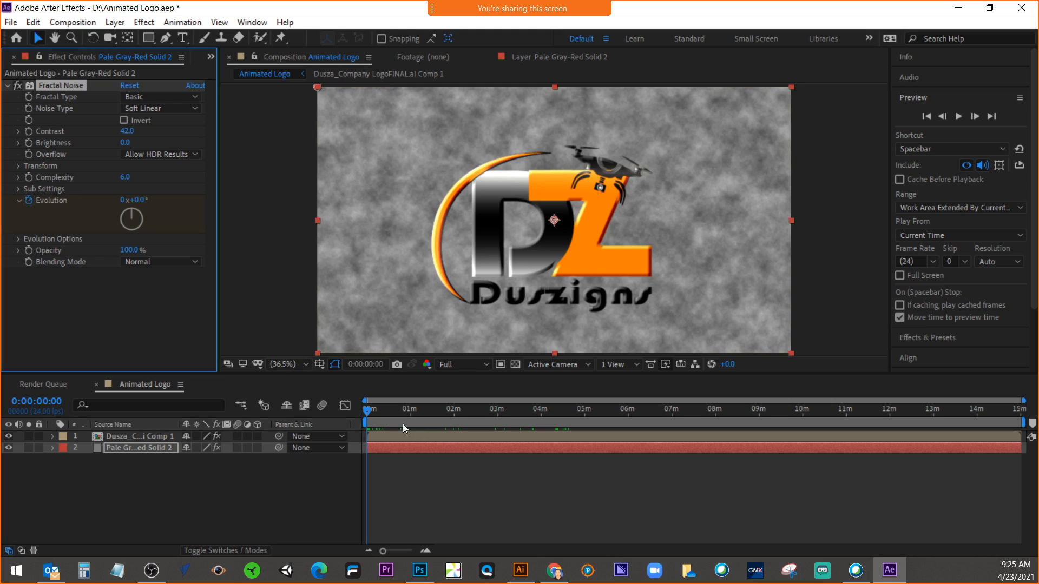
pyautogui.moveTo(368, 410); pyautogui.dragTo(747, 430)
pyautogui.click(800, 424)
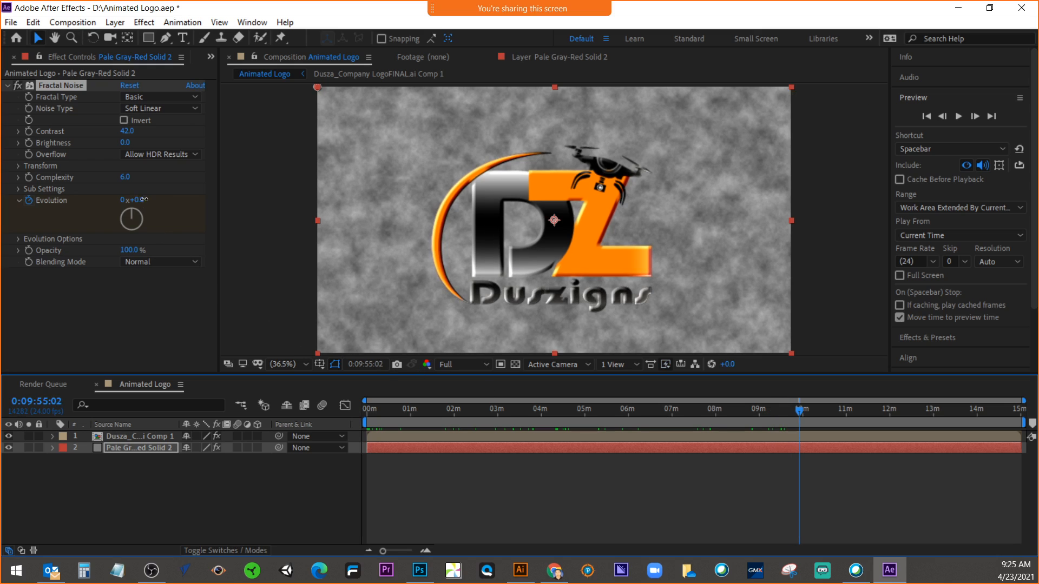
pyautogui.moveTo(141, 205); pyautogui.dragTo(321, 206)
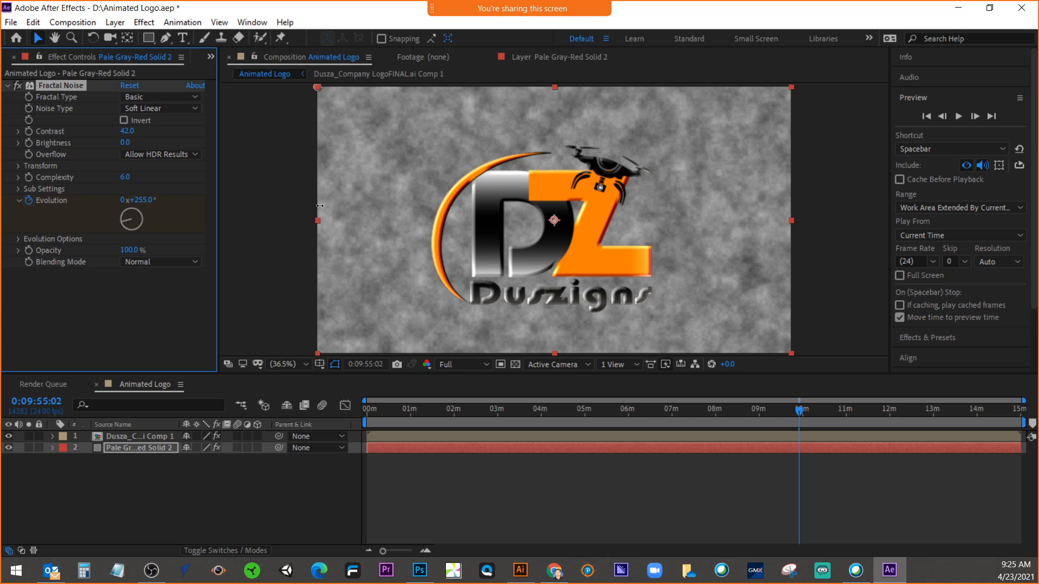
pyautogui.moveTo(798, 415); pyautogui.dragTo(290, 407)
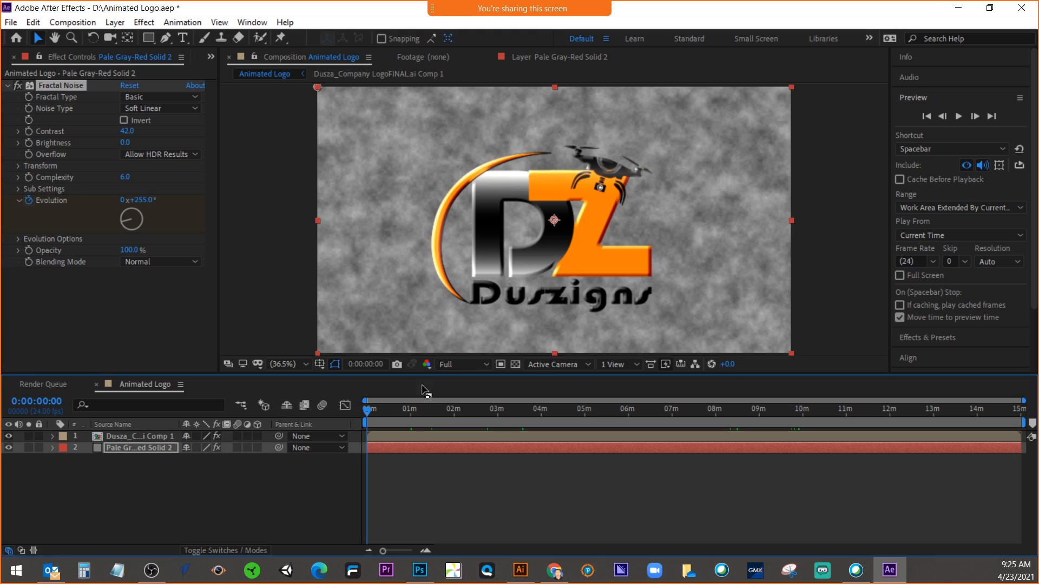
# Preview the logo and background animation from the start, and scrub the playhead to about the 10-minute mark
pyautogui.click(959, 117)
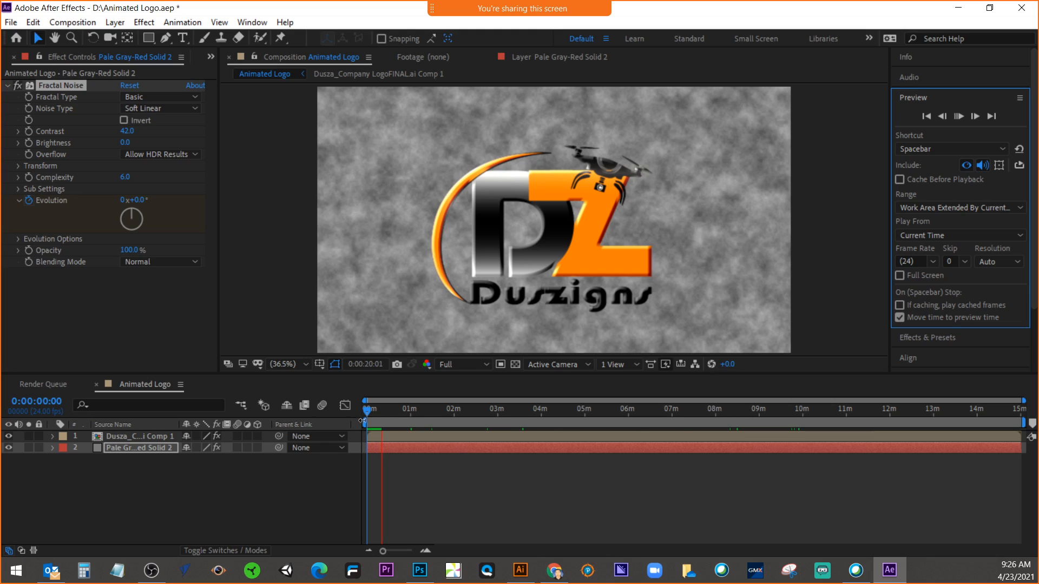
pyautogui.moveTo(368, 411); pyautogui.dragTo(806, 424)
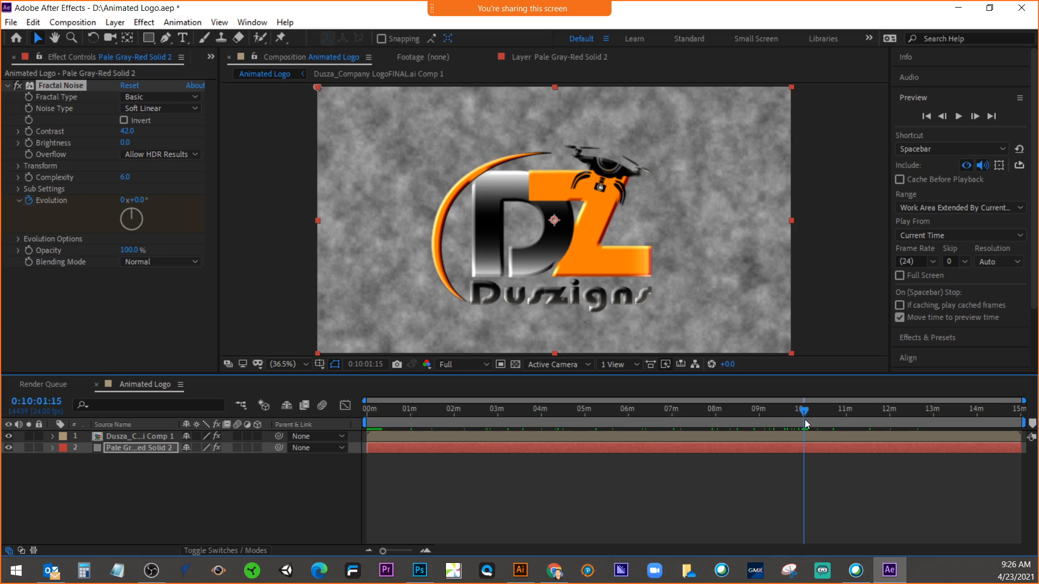
# Set the Animated Logo composition's duration to 0:10:00:00 in its composition settings
pyautogui.click(210, 56)
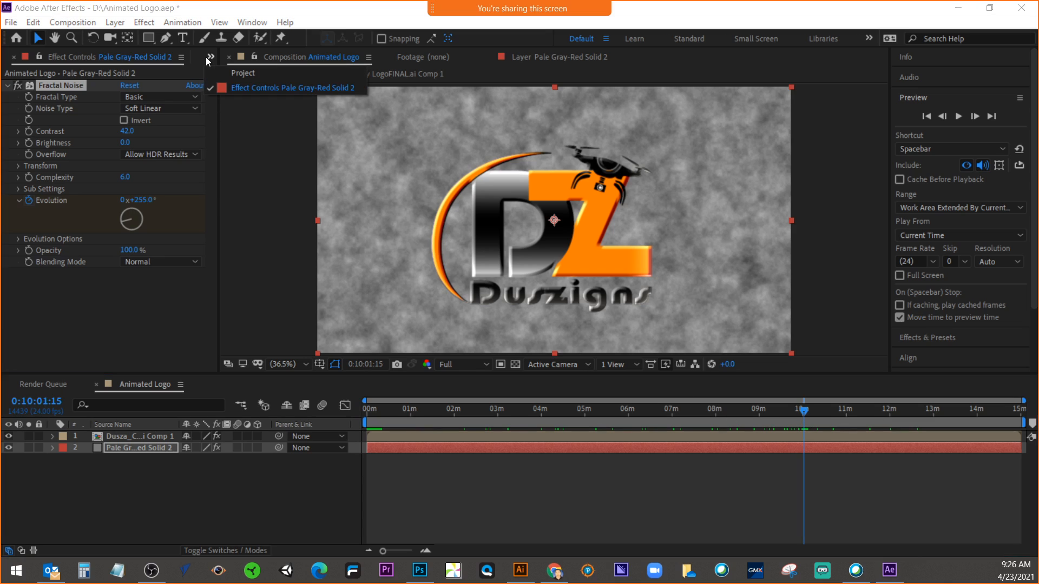
pyautogui.click(234, 72)
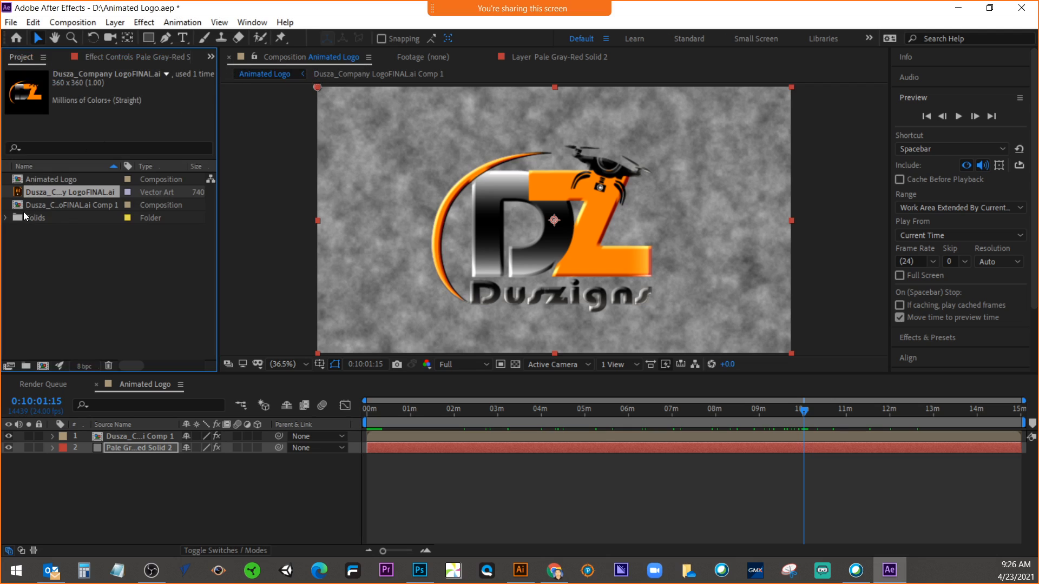
pyautogui.click(28, 176)
pyautogui.rightClick(27, 176)
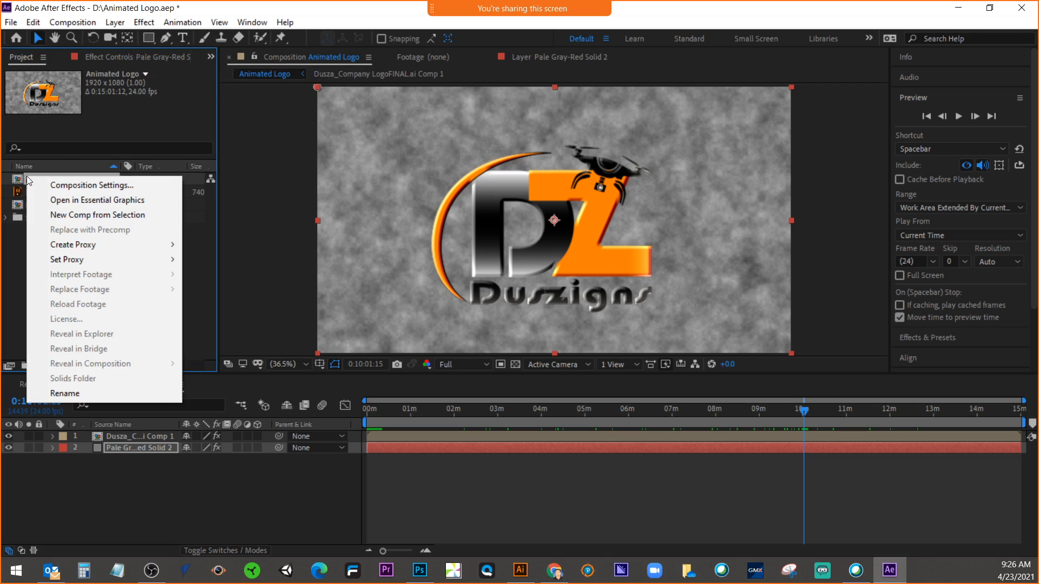
pyautogui.click(61, 186)
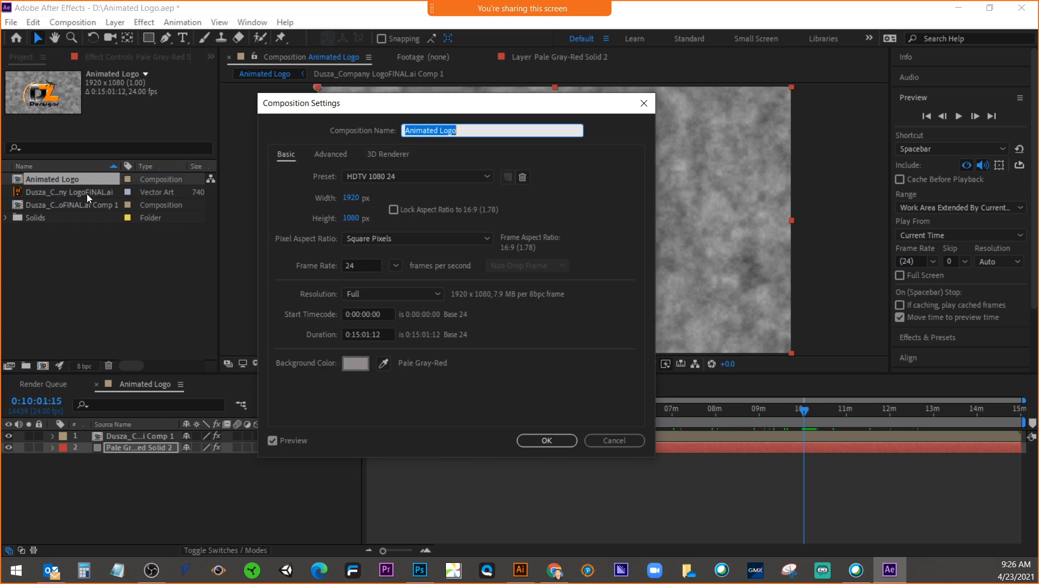
pyautogui.click(356, 335)
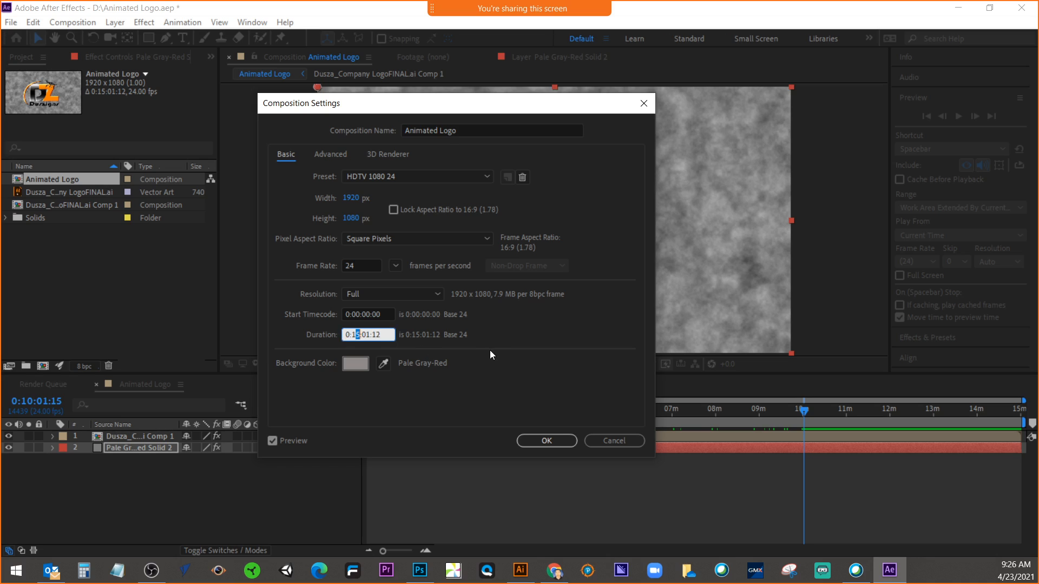
pyautogui.write('0')
pyautogui.moveTo(383, 336); pyautogui.dragTo(373, 337)
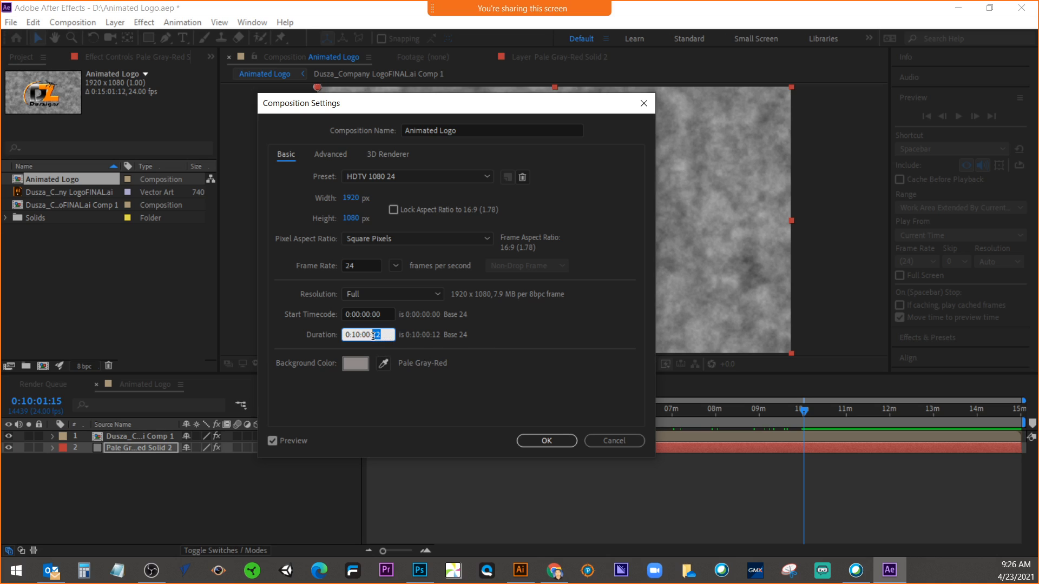
pyautogui.click(543, 440)
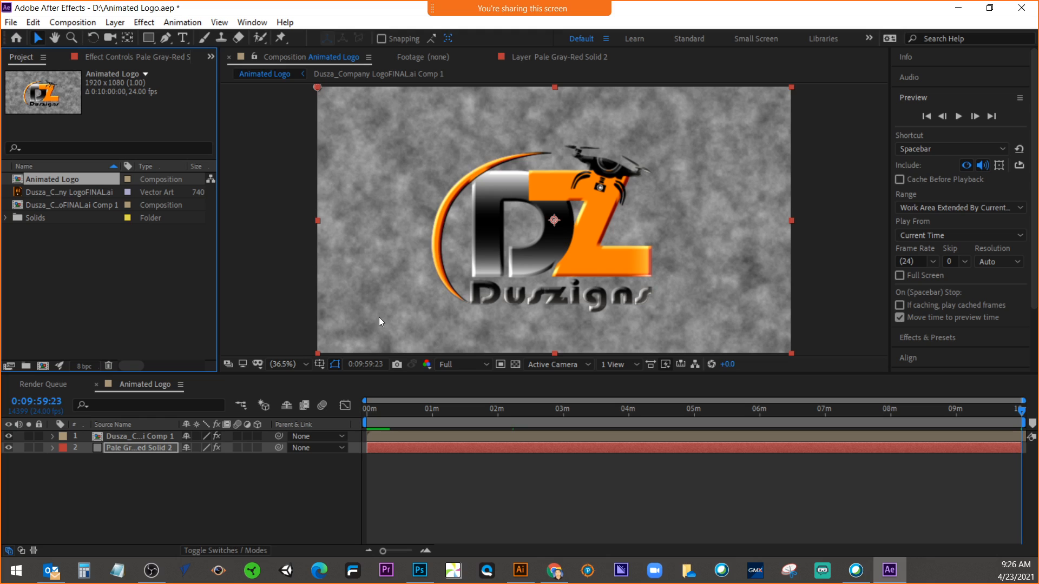
# Save the project and add the Animated Logo composition to the Adobe Media Encoder queue
pyautogui.click(11, 22)
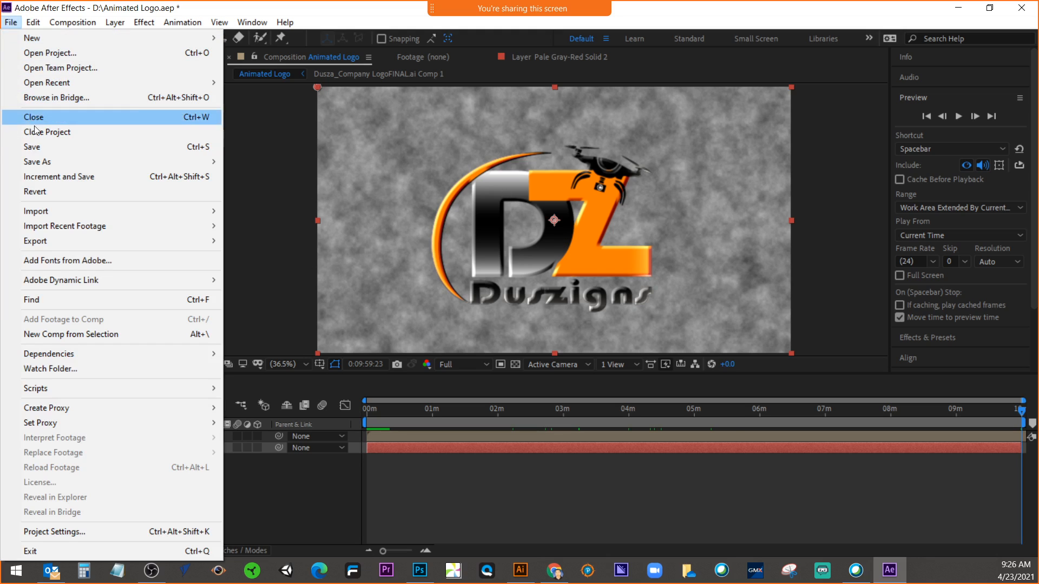
pyautogui.click(33, 147)
pyautogui.click(12, 22)
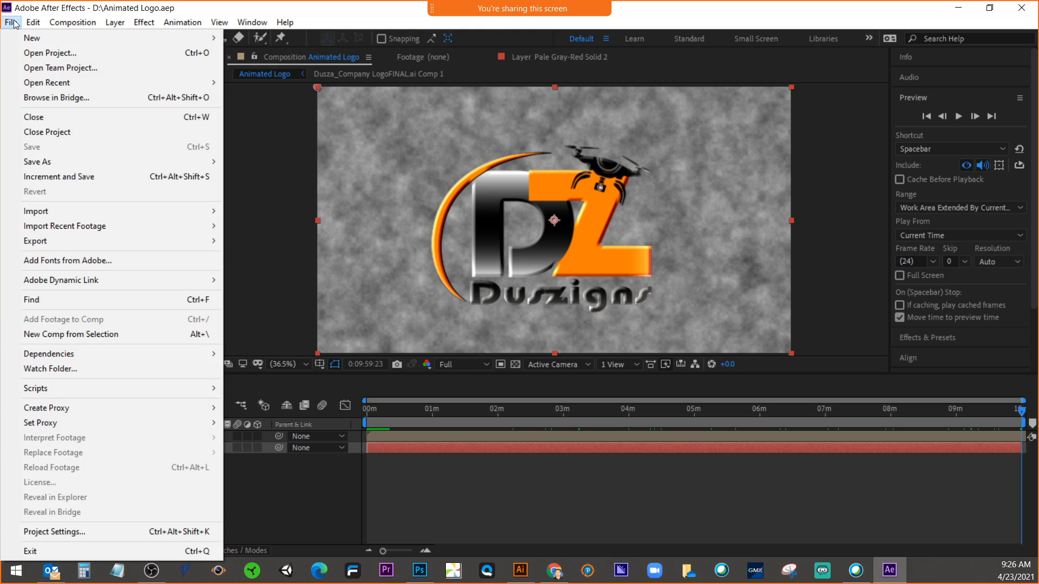
pyautogui.moveTo(115, 241)
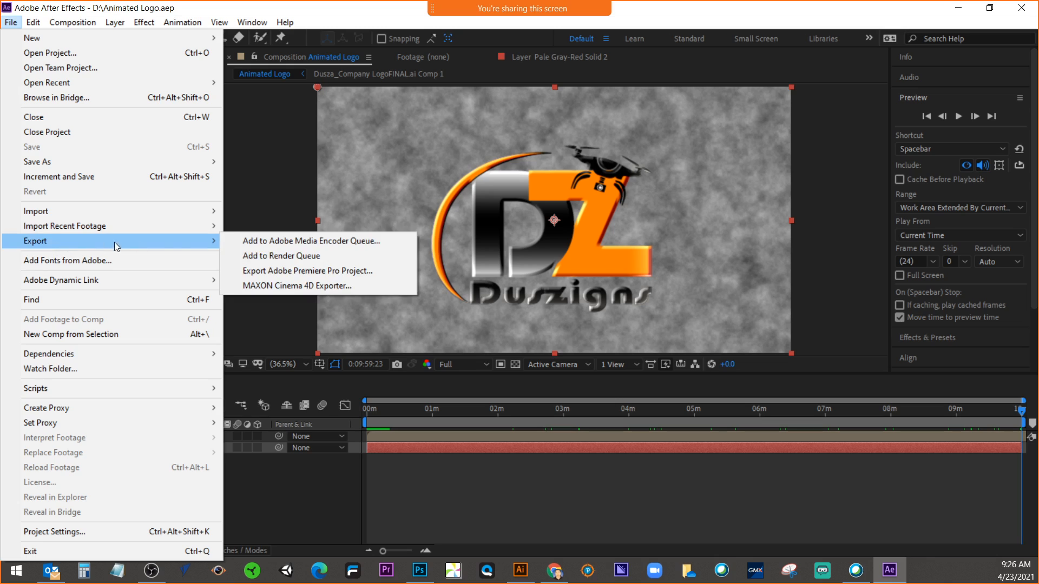
pyautogui.click(251, 245)
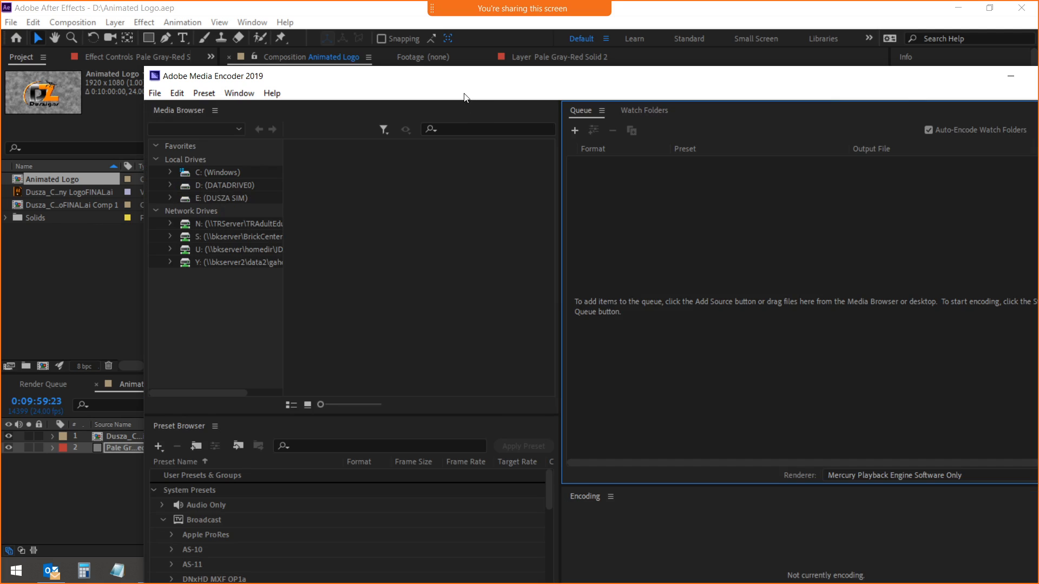
pyautogui.moveTo(462, 81); pyautogui.dragTo(353, 41)
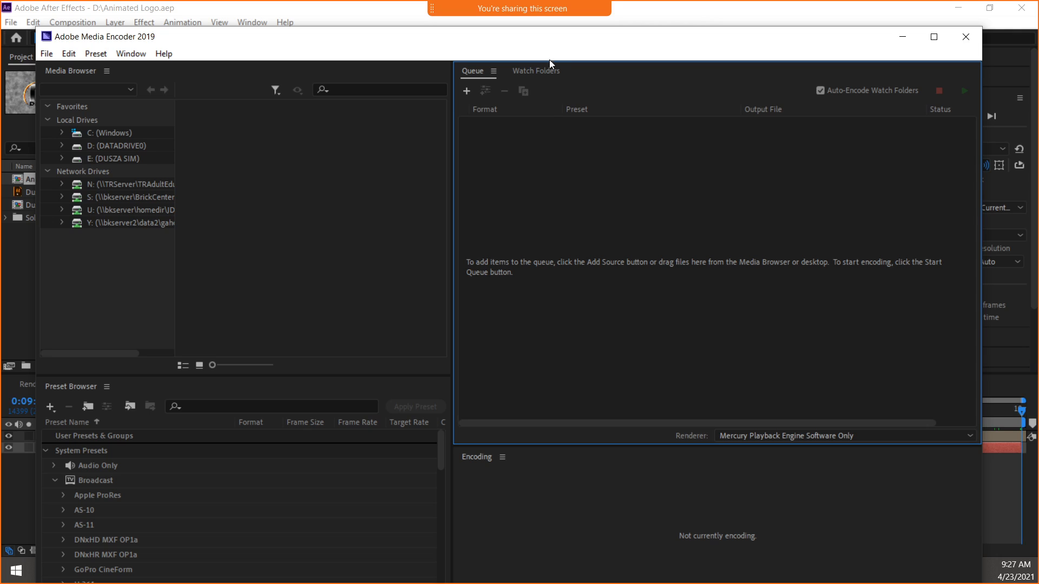
pyautogui.moveTo(567, 41); pyautogui.dragTo(0, 91)
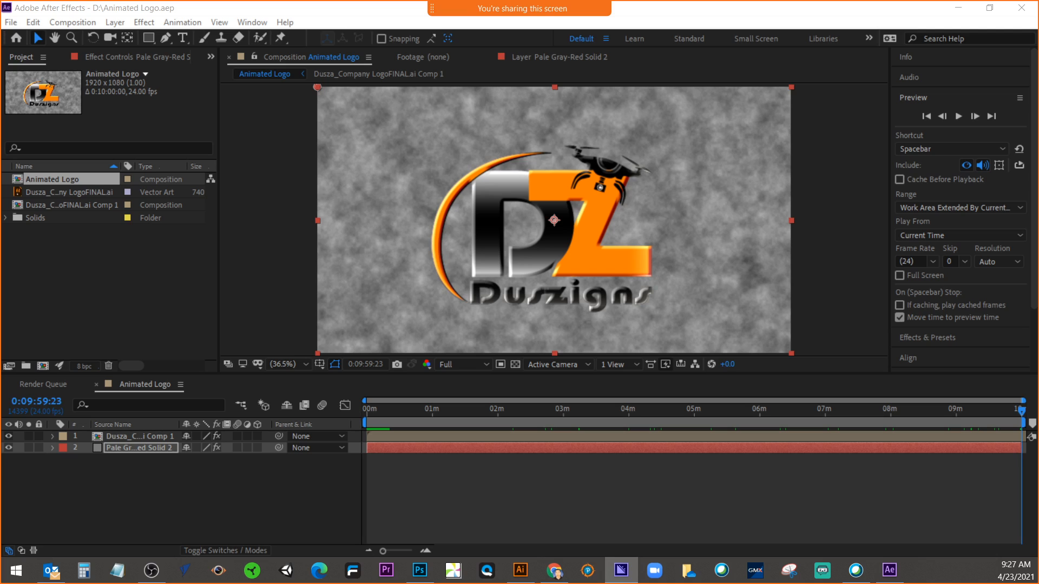
pyautogui.click(12, 22)
pyautogui.moveTo(0, 90); pyautogui.dragTo(444, 82)
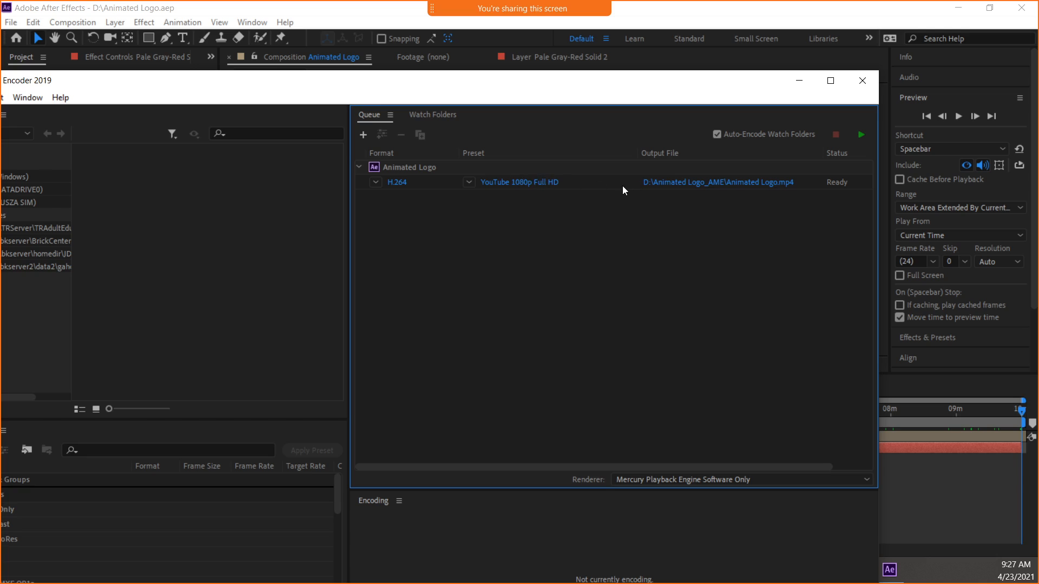
# Set the queued H.264 output to save as Animated Logo.mp4 on the Desktop
pyautogui.click(726, 187)
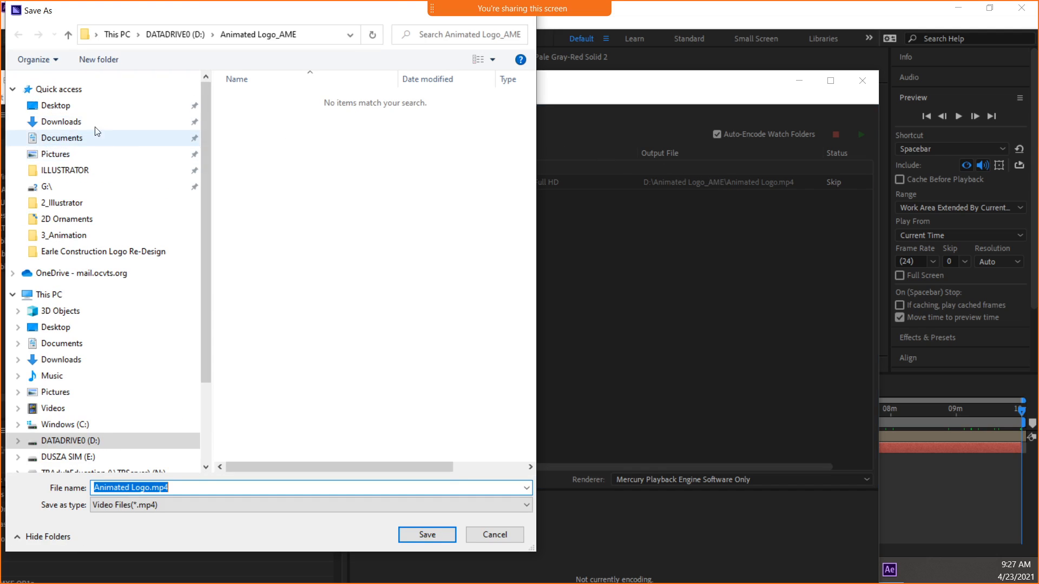
pyautogui.click(88, 111)
pyautogui.click(426, 535)
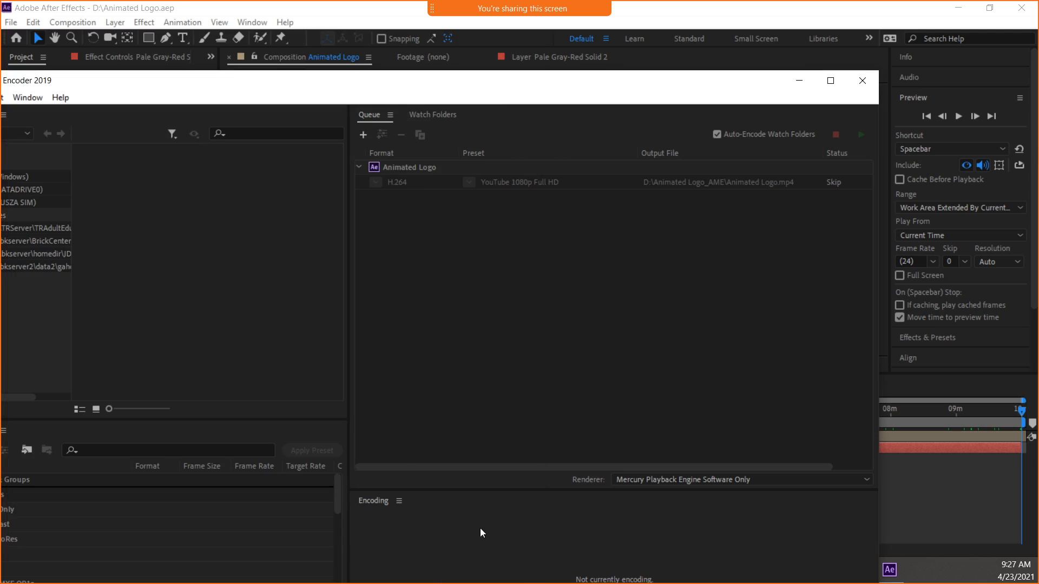
# Start encoding the queue and minimize Media Encoder to return to After Effects
pyautogui.click(856, 136)
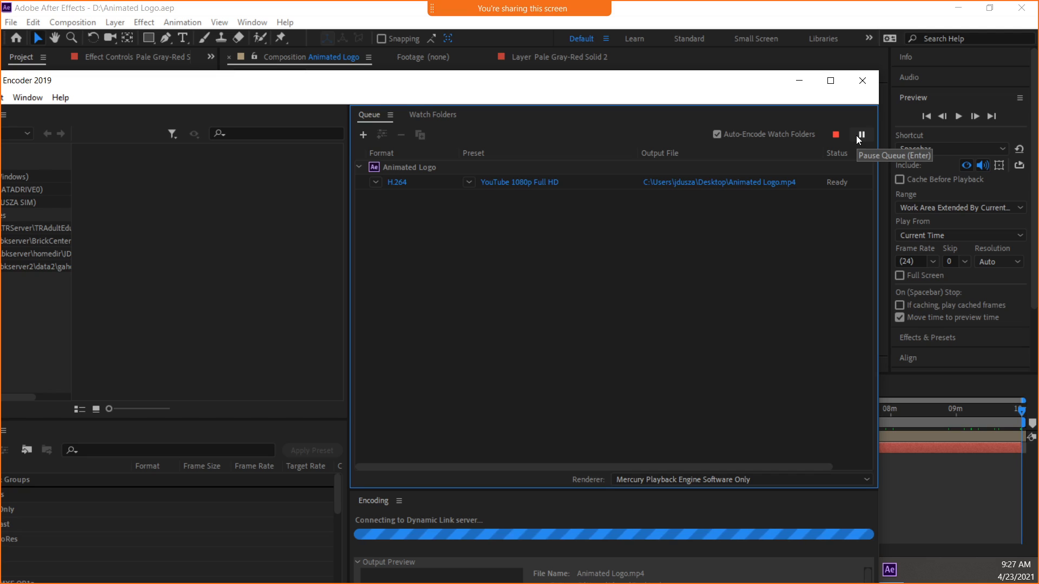
pyautogui.moveTo(670, 89); pyautogui.dragTo(712, 9)
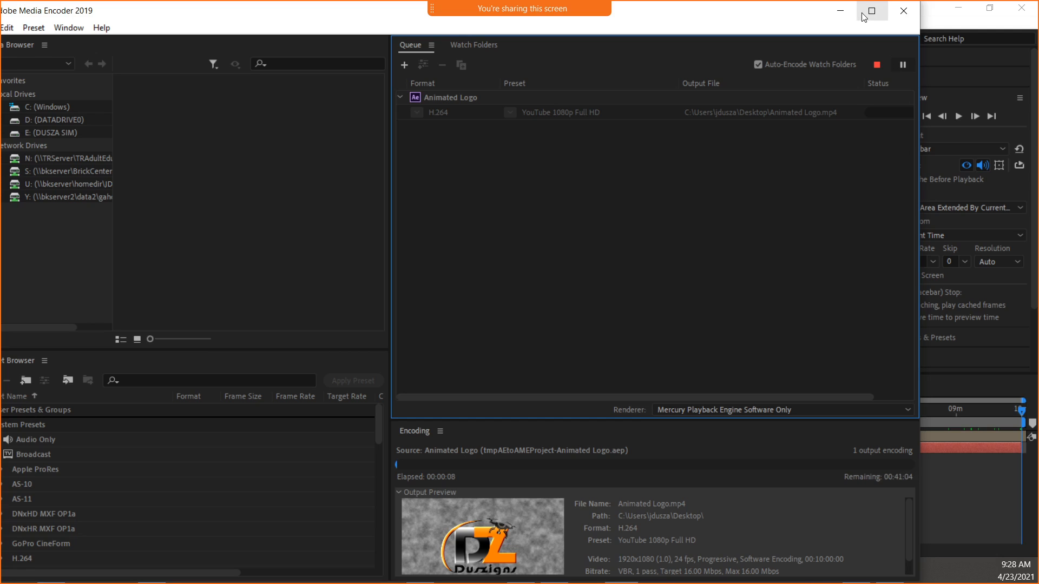
pyautogui.click(831, 12)
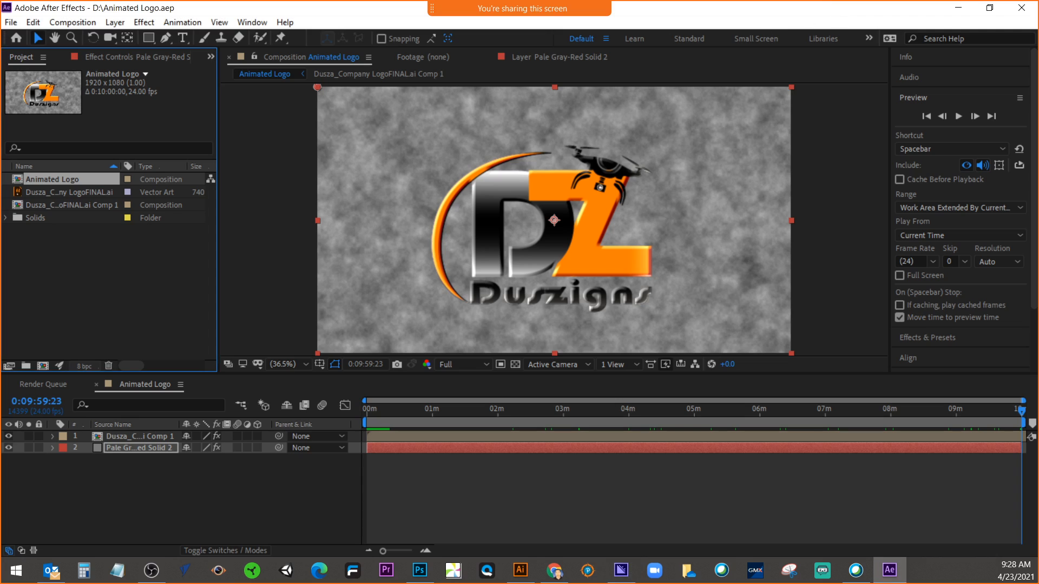